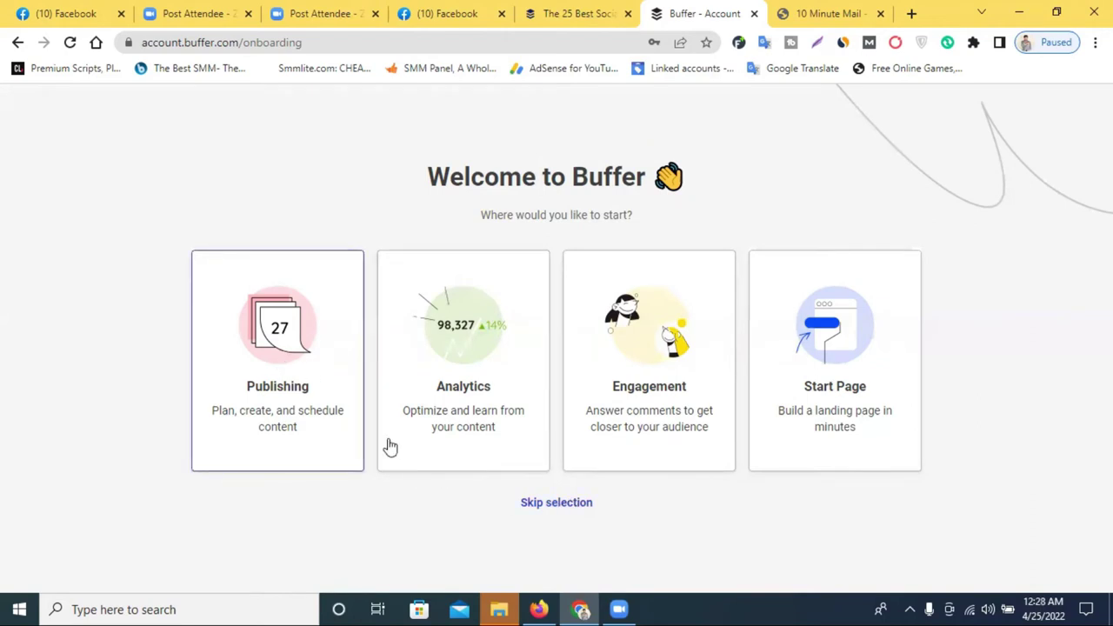
# Step: Skip the onboarding choices, postpone connecting a channel, dismiss the welcome tour, and open the page for connecting a new channel
pyautogui.click(541, 504)
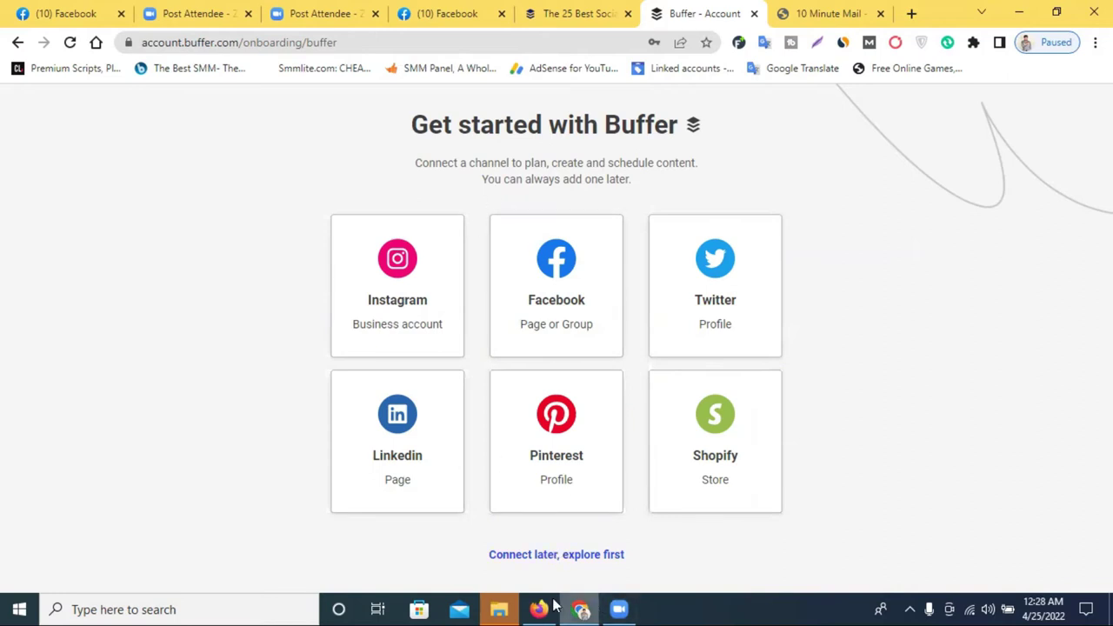
pyautogui.click(538, 556)
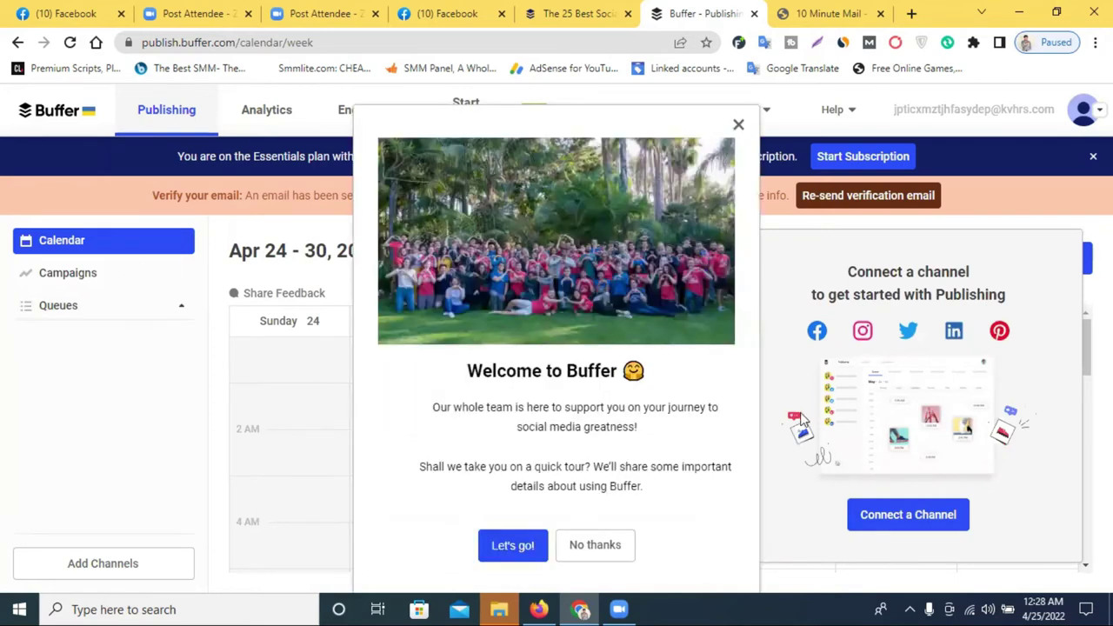
pyautogui.click(738, 126)
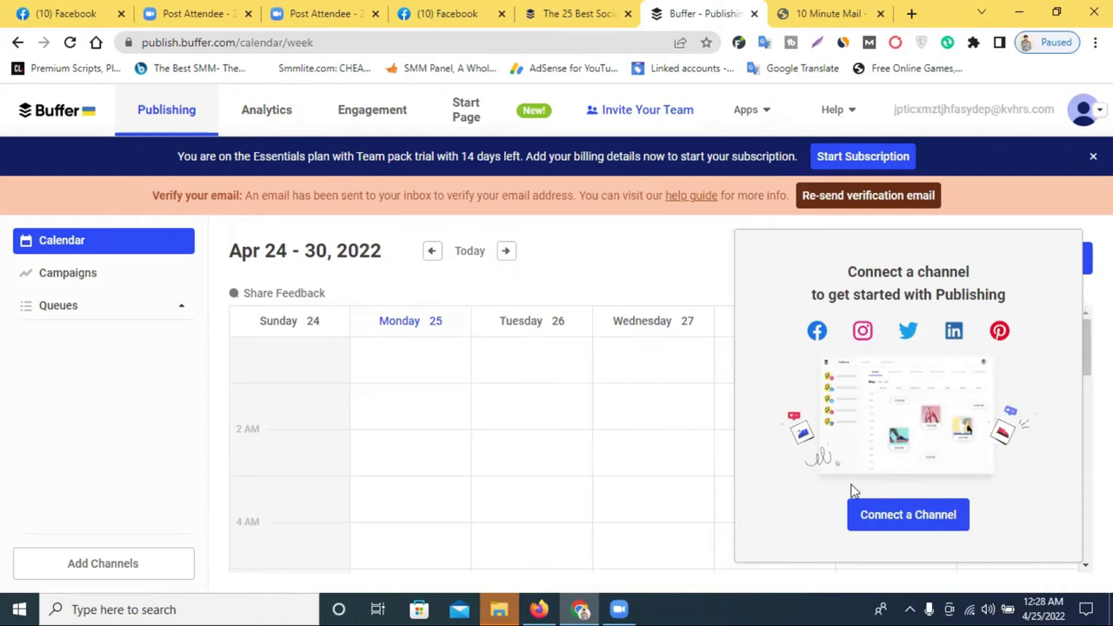
pyautogui.click(902, 520)
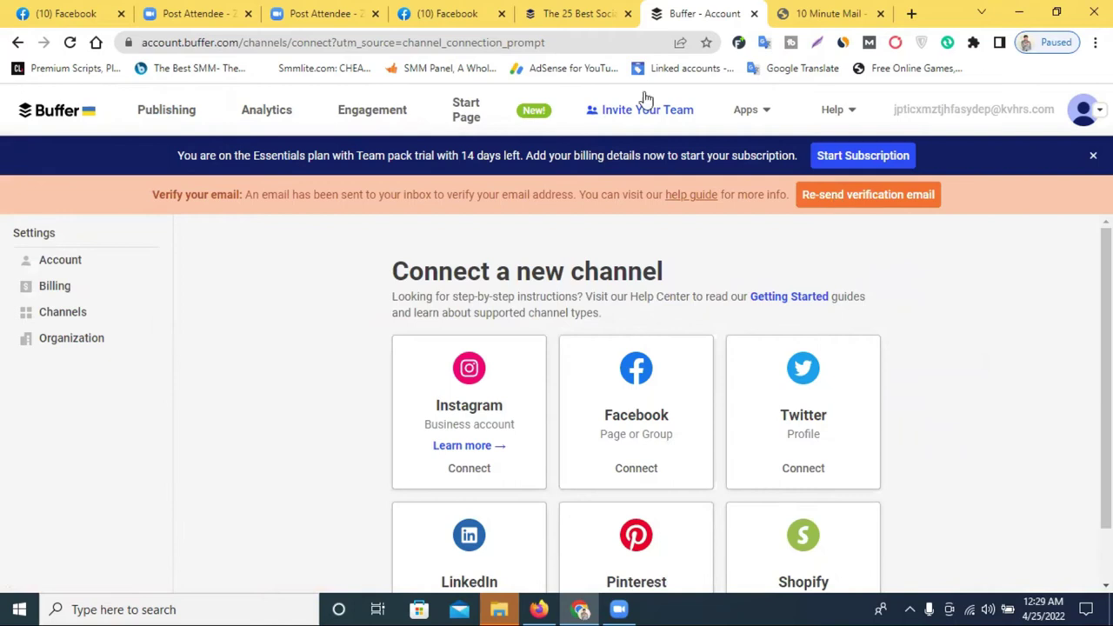
# Step: Check the temporary mailbox in 10 Minute Mail for Buffer's verification email
pyautogui.click(833, 14)
pyautogui.scroll(-10, 554, 340)
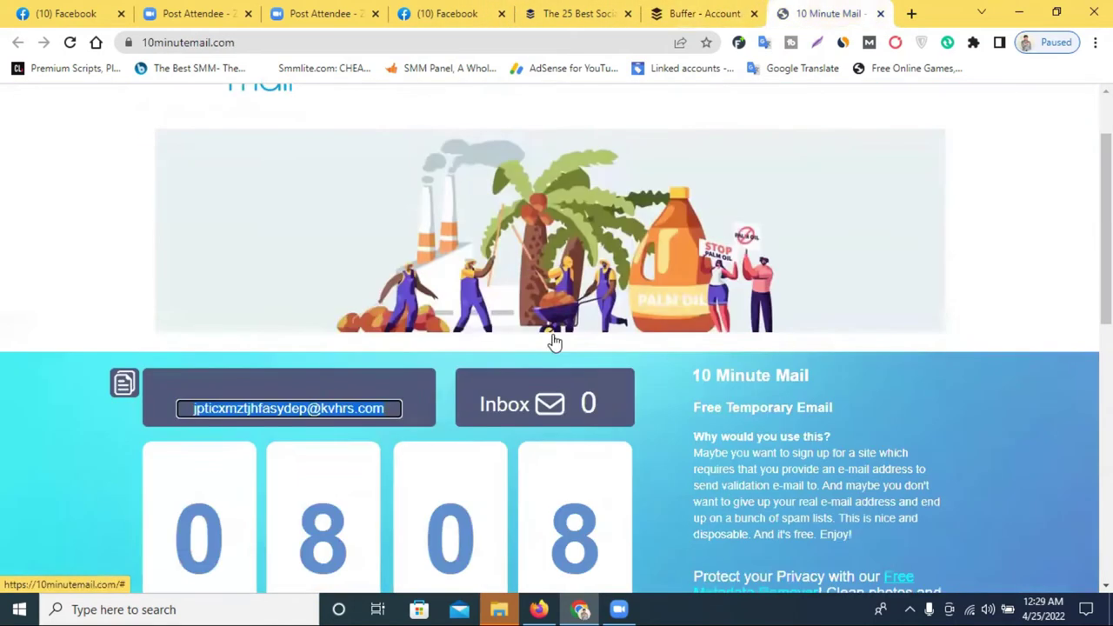
pyautogui.scroll(10, 554, 340)
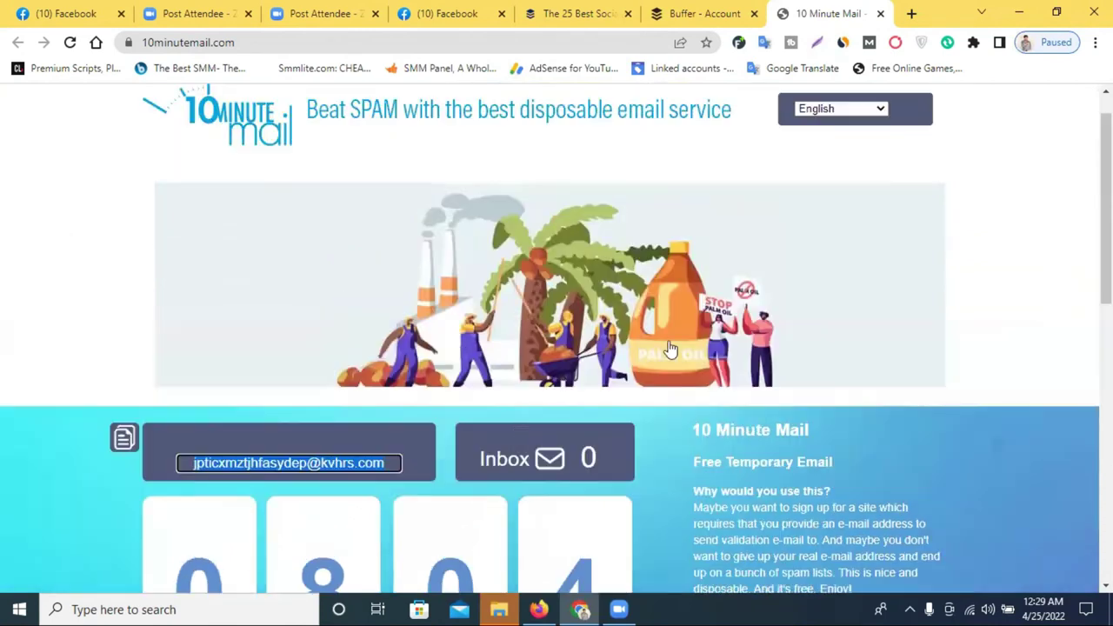
pyautogui.click(1014, 243)
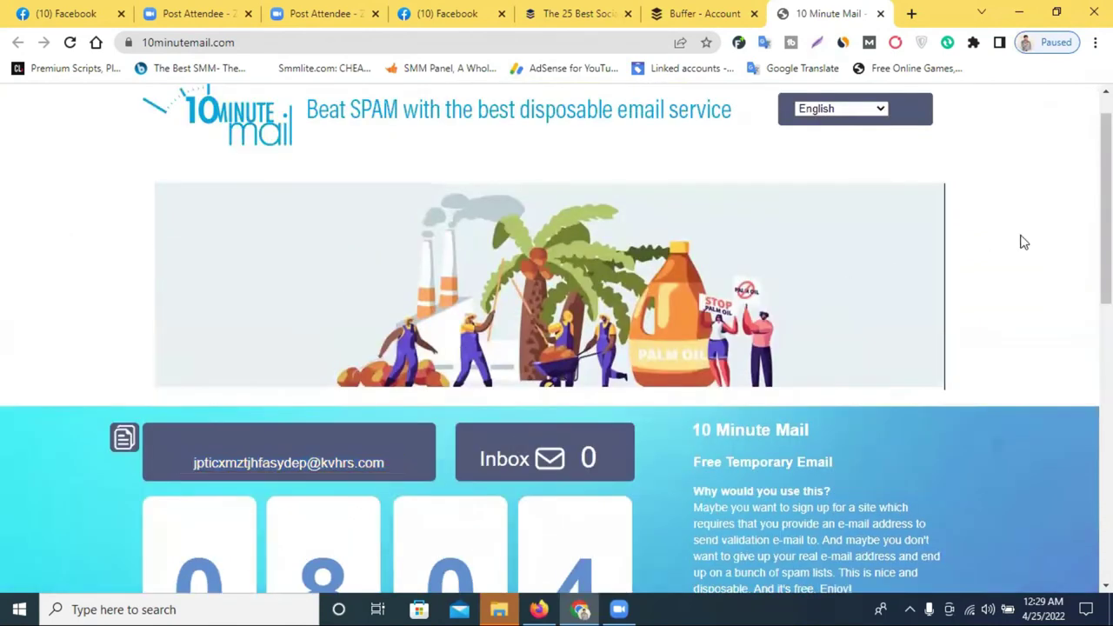
pyautogui.scroll(-3, 872, 278)
pyautogui.scroll(-4, 687, 365)
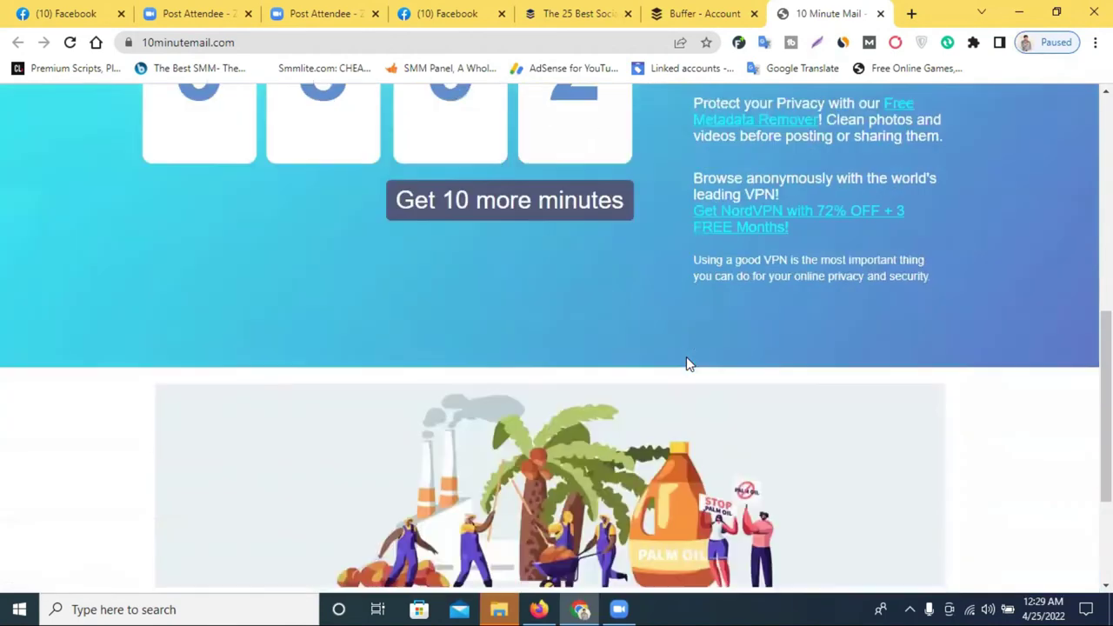
# Step: Have Buffer re-send the account verification email and switch back to the 10 Minute Mail mailbox
pyautogui.click(699, 13)
pyautogui.click(855, 196)
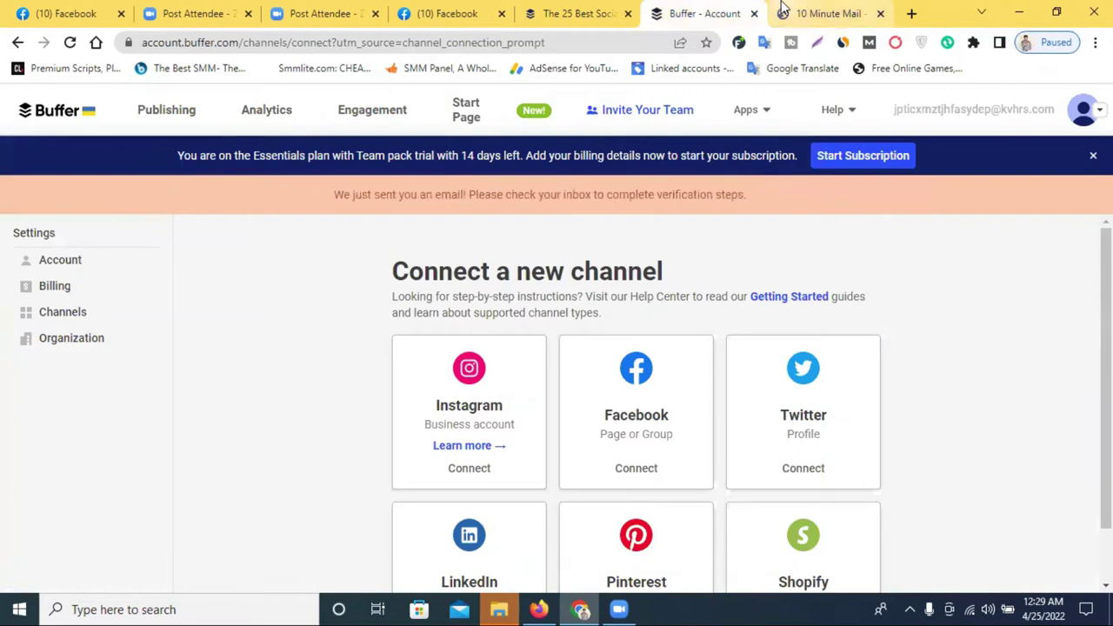
pyautogui.click(830, 14)
# Step: Look through the temporary mailbox page for the re-sent message and compare with Buffer's verification notice
pyautogui.scroll(-2, 772, 254)
pyautogui.scroll(5, 770, 260)
pyautogui.scroll(3, 770, 260)
pyautogui.scroll(-6, 770, 260)
pyautogui.scroll(2, 770, 265)
pyautogui.scroll(5, 770, 261)
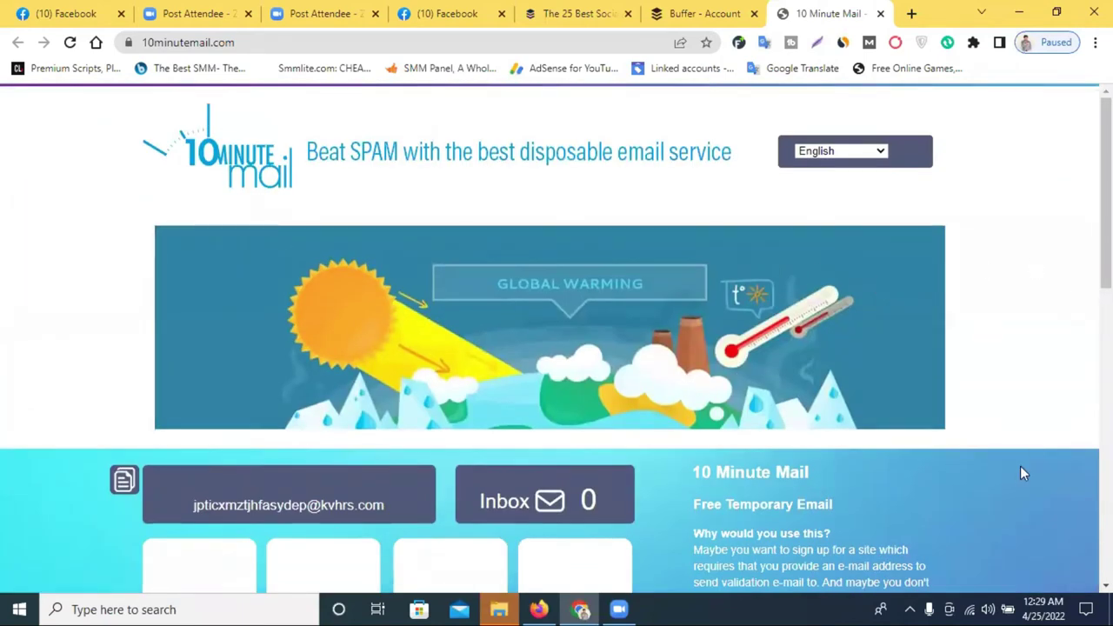
pyautogui.scroll(-8, 1020, 466)
pyautogui.scroll(-2, 632, 376)
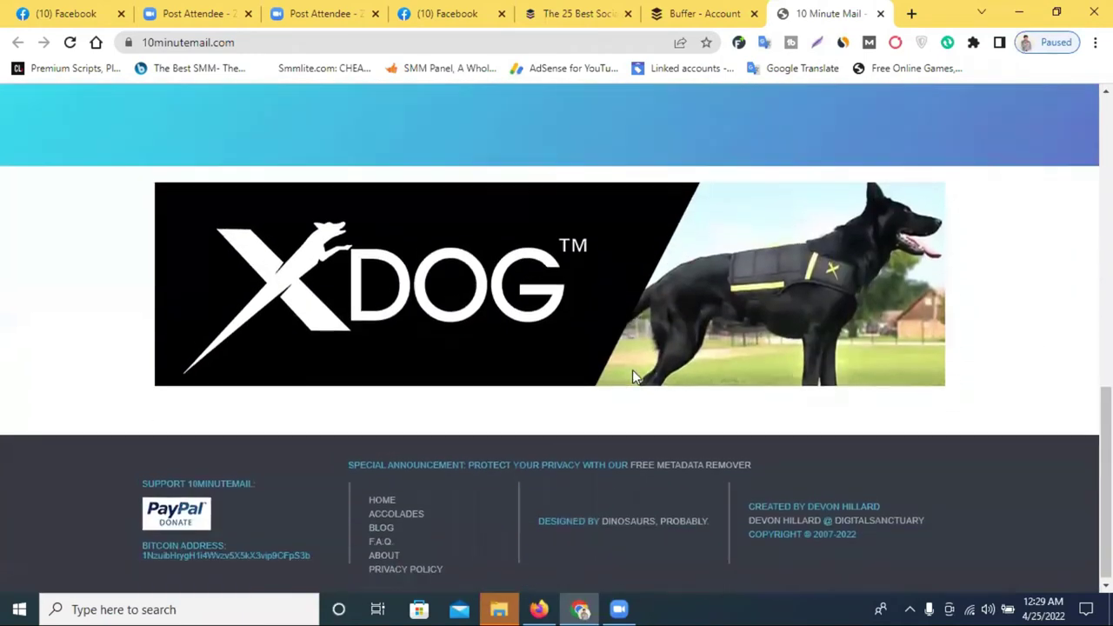
pyautogui.scroll(5, 632, 376)
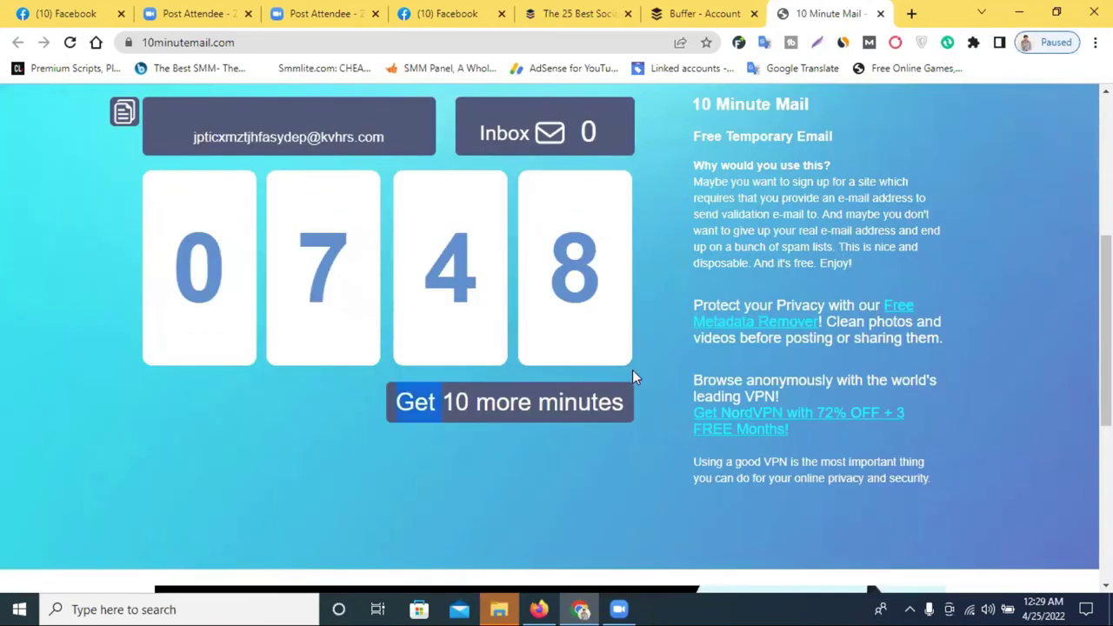
pyautogui.scroll(3, 386, 431)
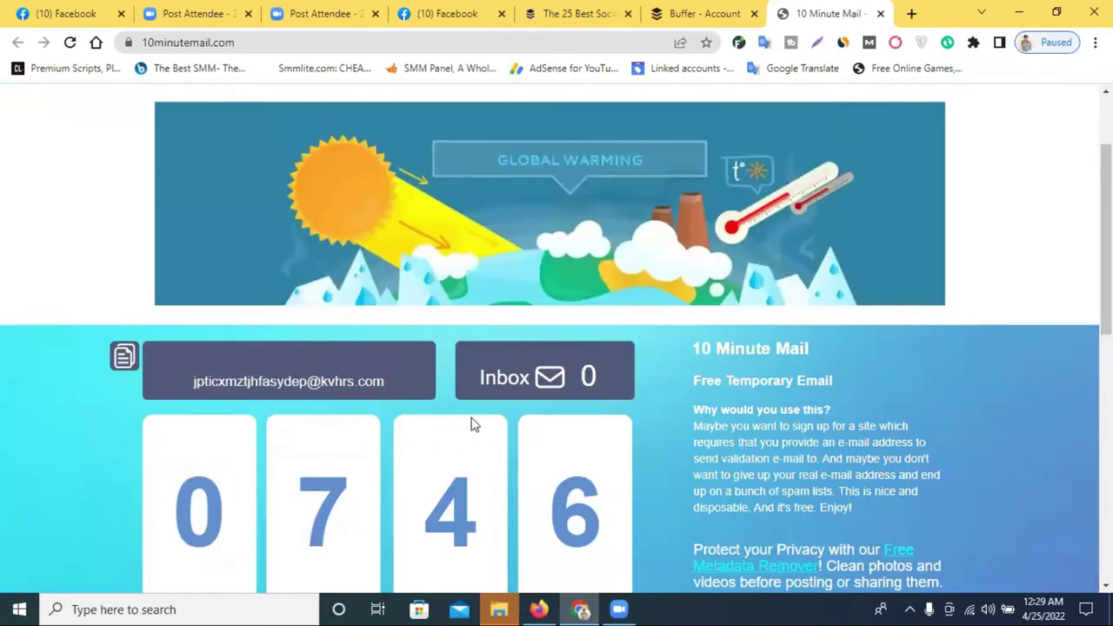
pyautogui.scroll(-3, 472, 422)
pyautogui.scroll(2, 472, 422)
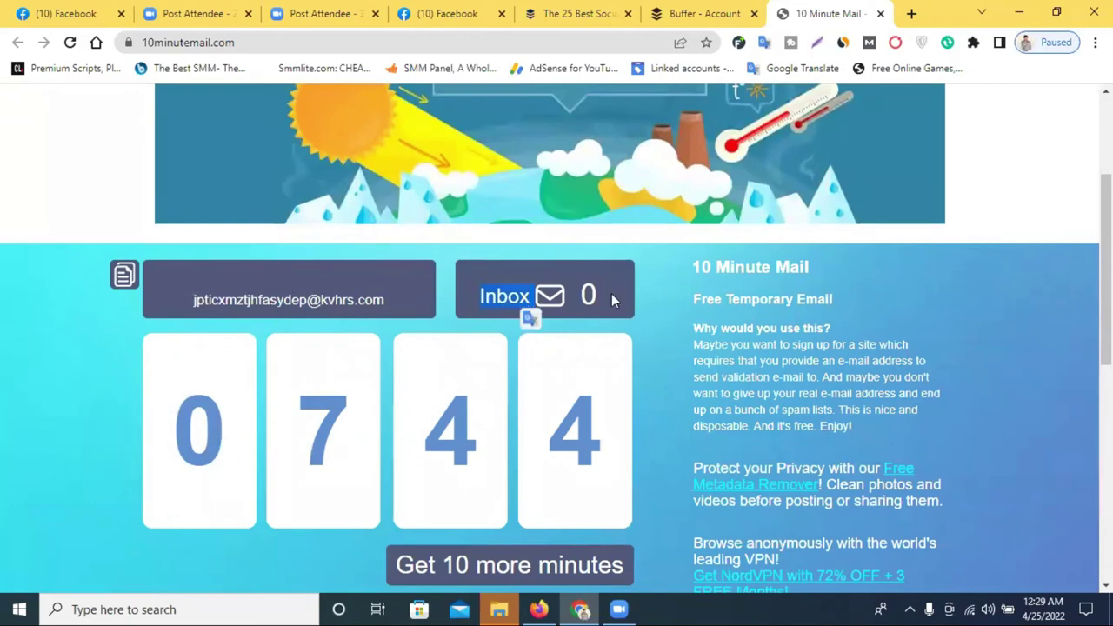
pyautogui.click(733, 10)
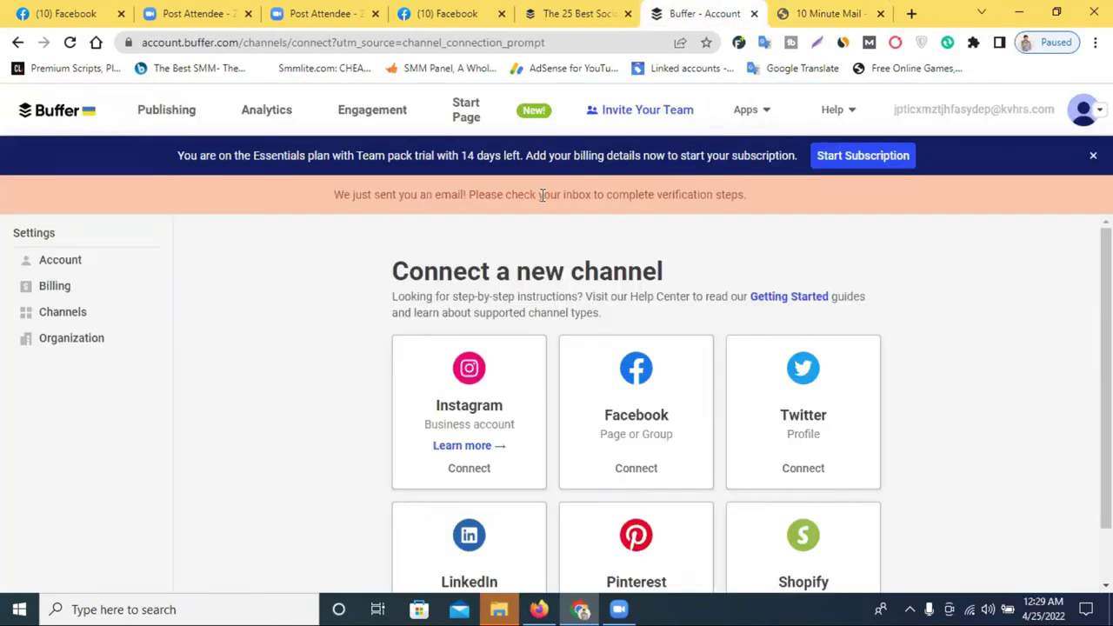
pyautogui.click(848, 12)
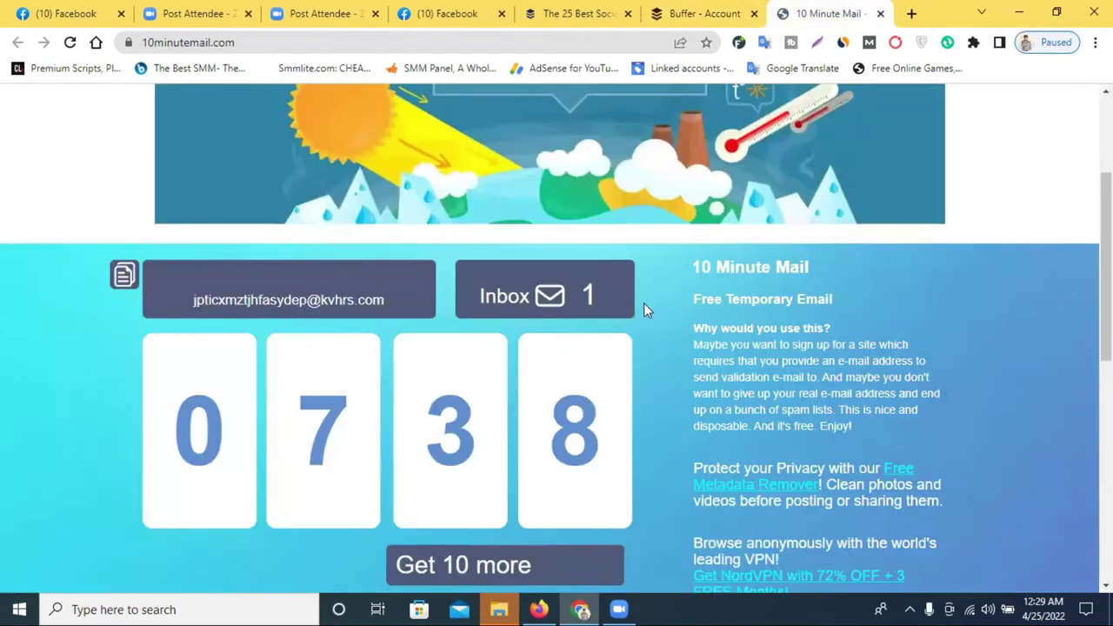
# Step: Open the "Confirm your email address" message in the temporary inbox and confirm the account's email
pyautogui.click(564, 312)
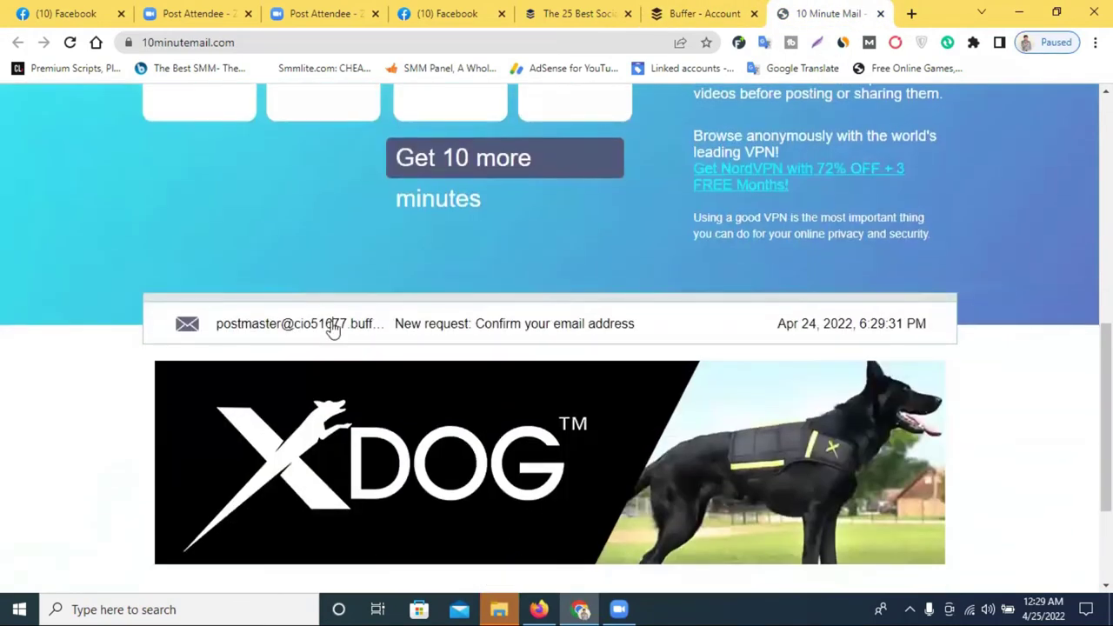
pyautogui.click(333, 327)
pyautogui.scroll(-6, 462, 333)
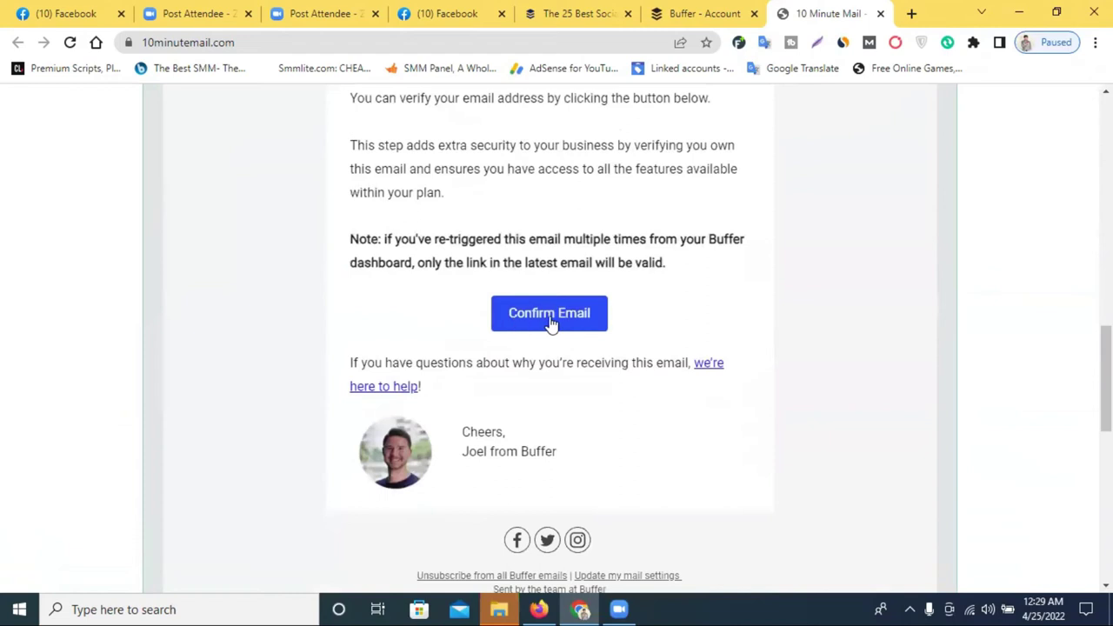
pyautogui.click(549, 317)
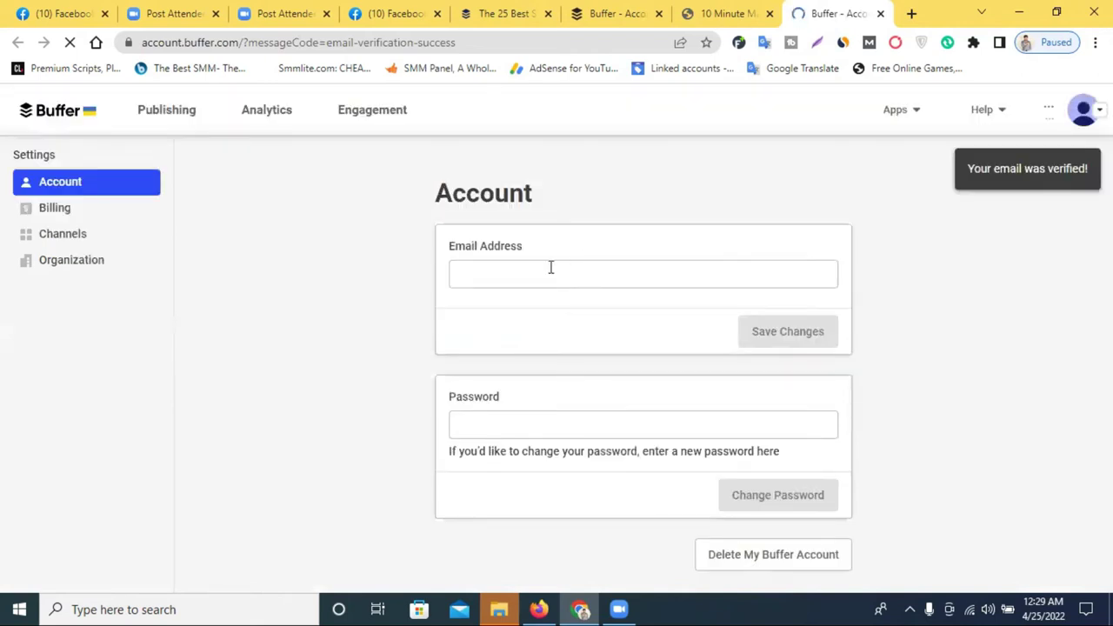
# Step: Submit a password change in the account settings using the saved password, enter the previous password for authentication, and close the dialog
pyautogui.click(550, 267)
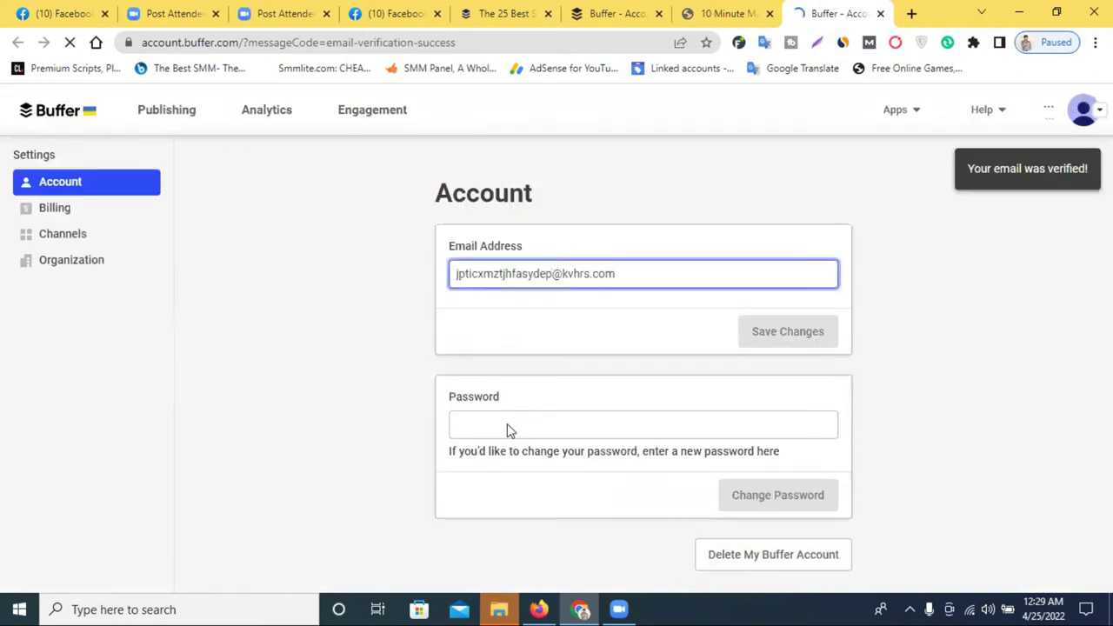
pyautogui.click(511, 462)
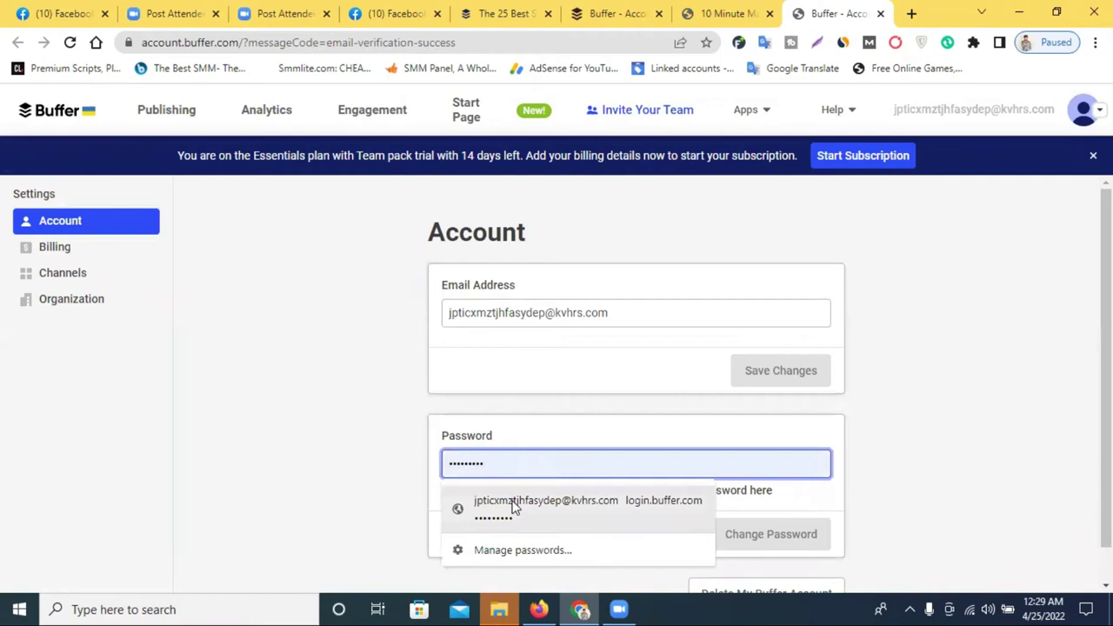
pyautogui.click(546, 508)
pyautogui.scroll(-2, 762, 486)
pyautogui.click(776, 504)
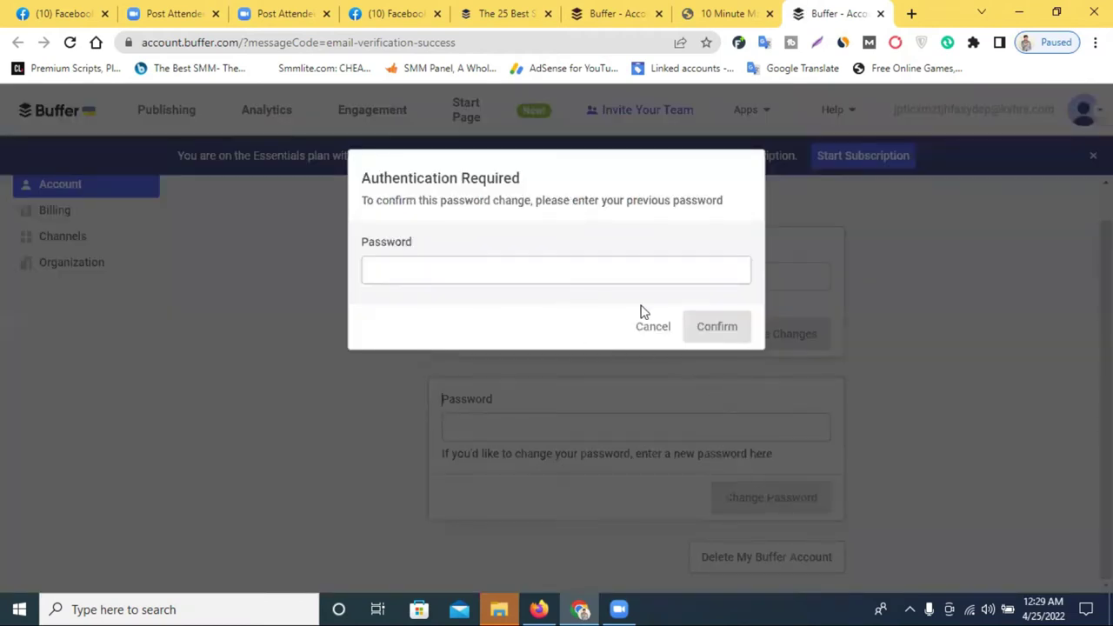
pyautogui.click(544, 261)
pyautogui.click(508, 311)
pyautogui.click(708, 326)
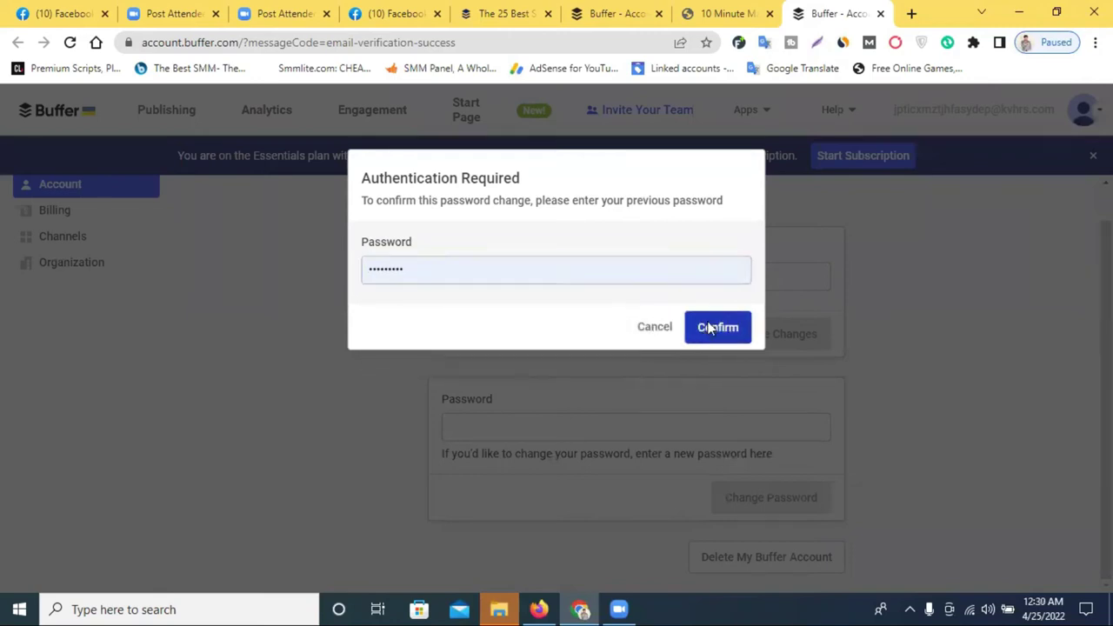
pyautogui.click(654, 334)
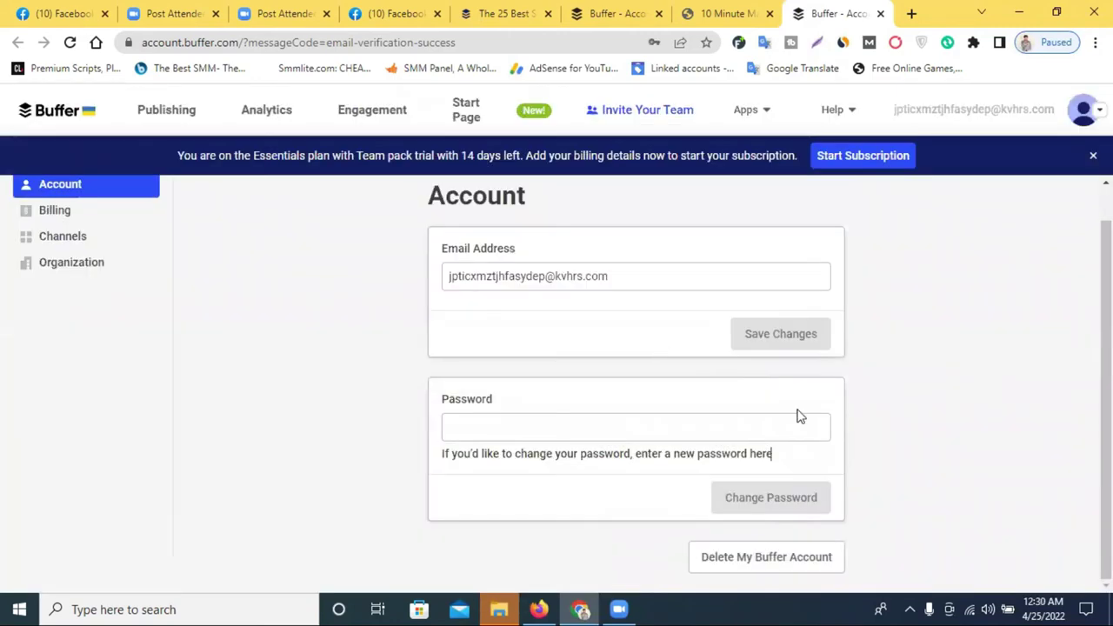
# Step: Reopen the account settings from the profile options and go to the Publishing calendar
pyautogui.scroll(1, 794, 391)
pyautogui.click(1083, 109)
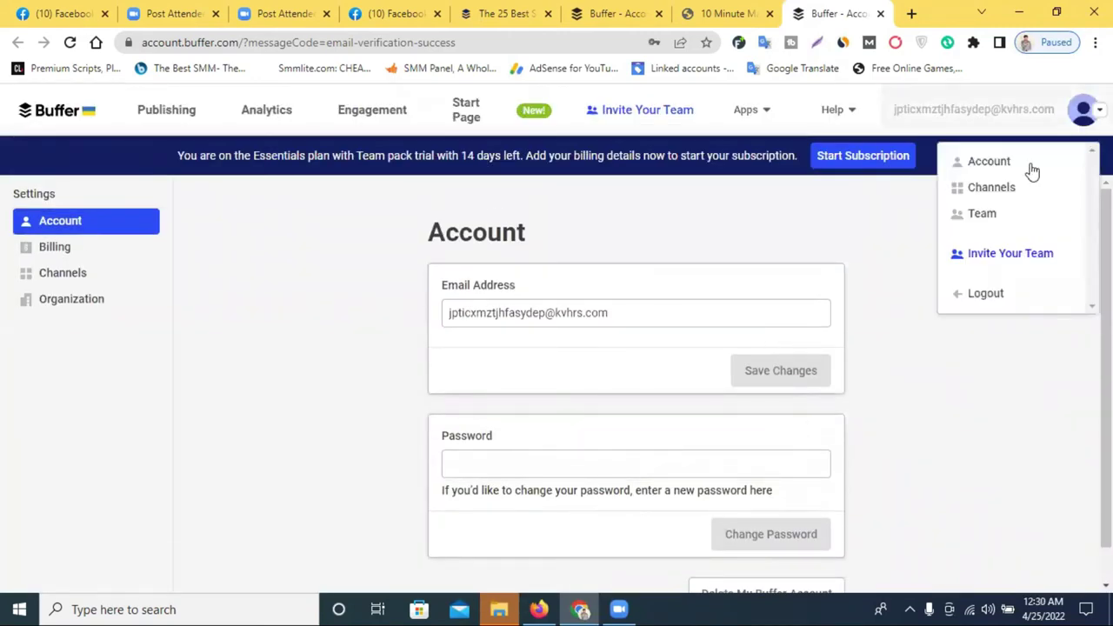
pyautogui.click(989, 165)
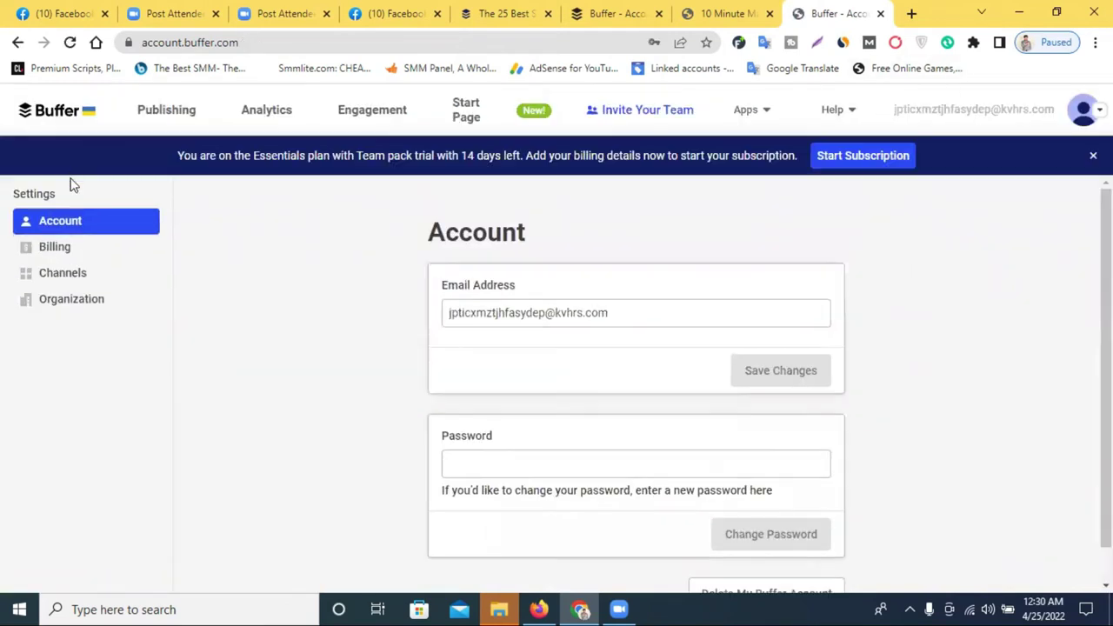
pyautogui.click(63, 121)
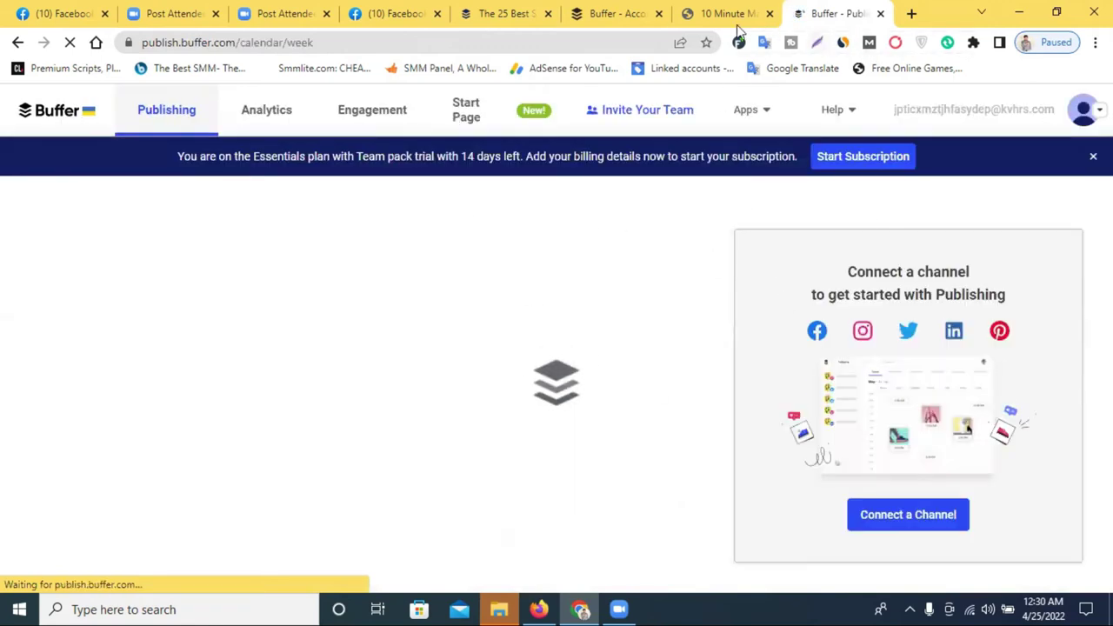
# Step: Start connecting a Facebook Page as a new channel and grant Buffer the requested Facebook permissions
pyautogui.click(613, 13)
pyautogui.scroll(-1, 661, 331)
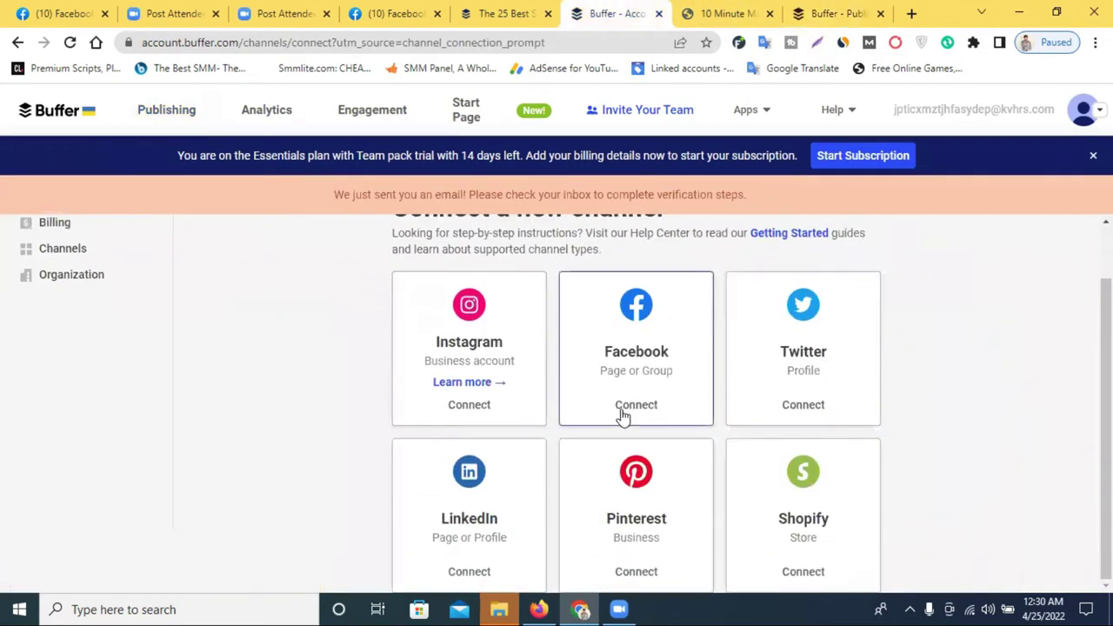
pyautogui.click(636, 405)
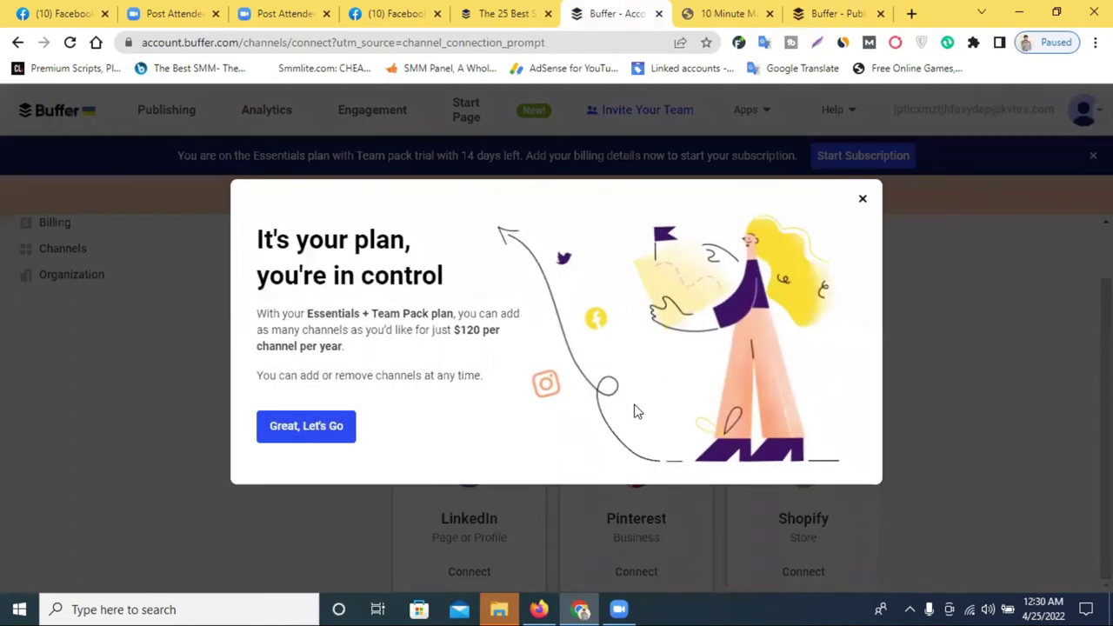
pyautogui.click(308, 428)
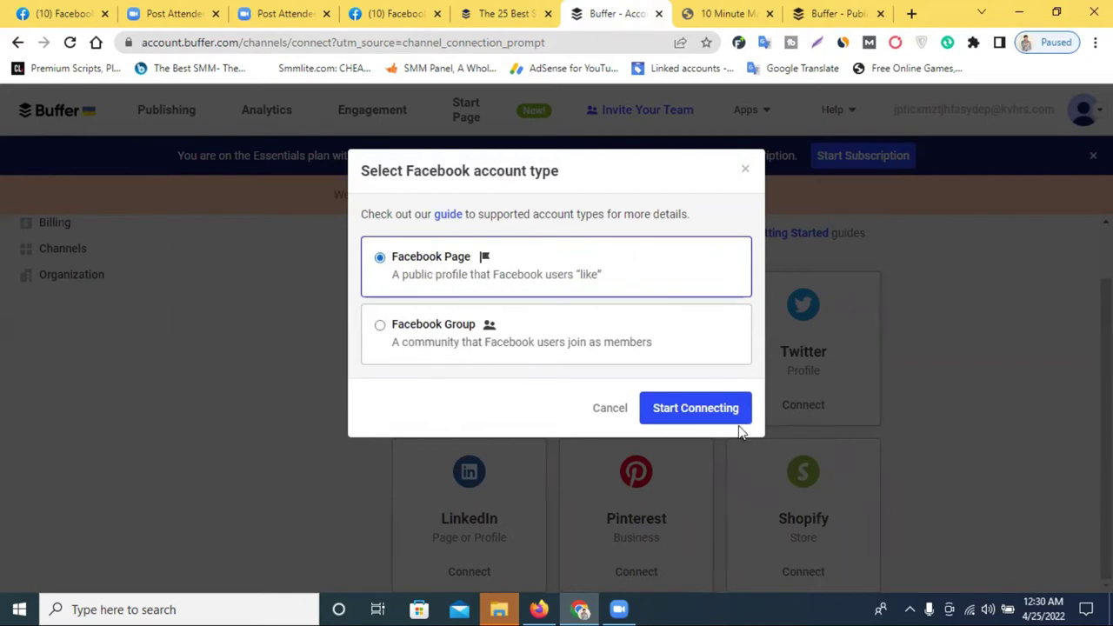
pyautogui.click(692, 409)
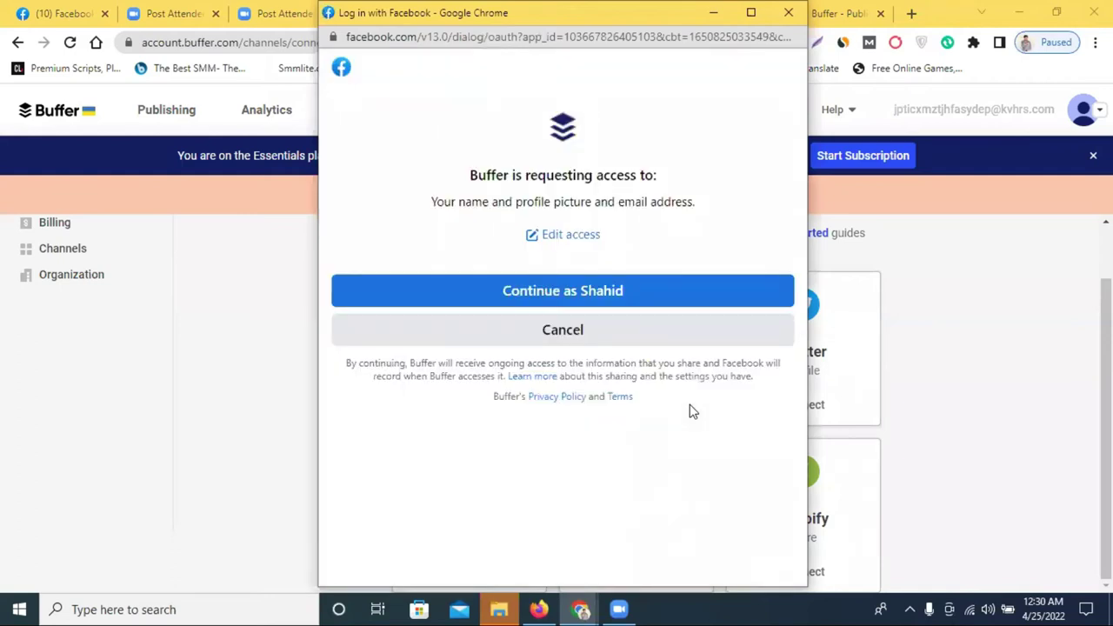
pyautogui.click(565, 294)
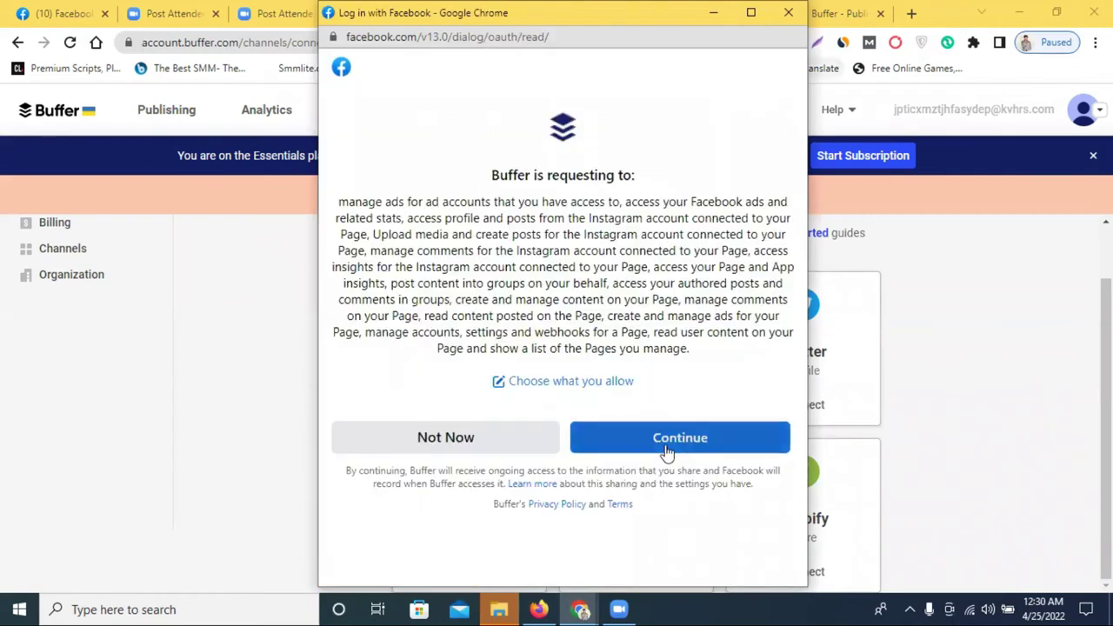
pyautogui.click(664, 444)
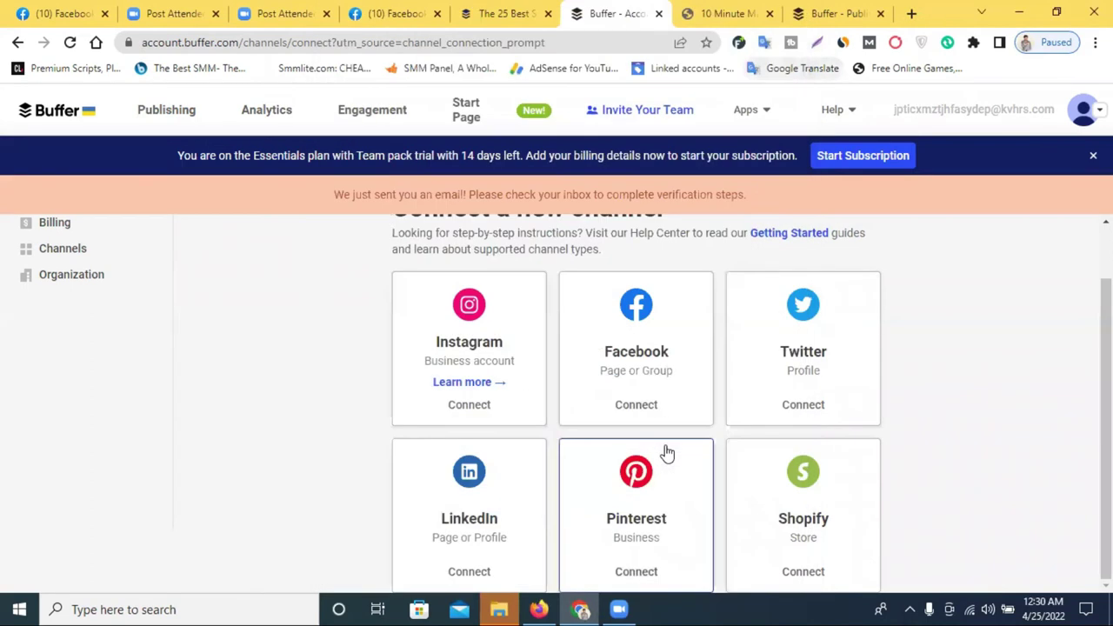
# Step: Choose the "Lover buy 12" Facebook page from the available channels and add it to Buffer
pyautogui.click(635, 404)
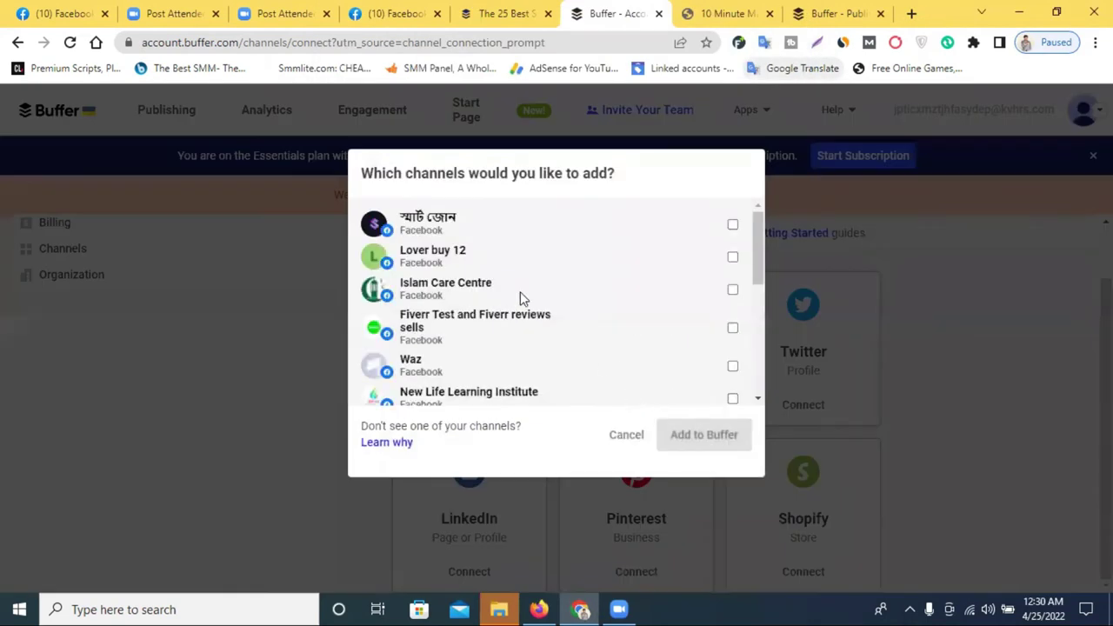
pyautogui.scroll(-5, 453, 257)
pyautogui.scroll(5, 476, 298)
pyautogui.click(440, 251)
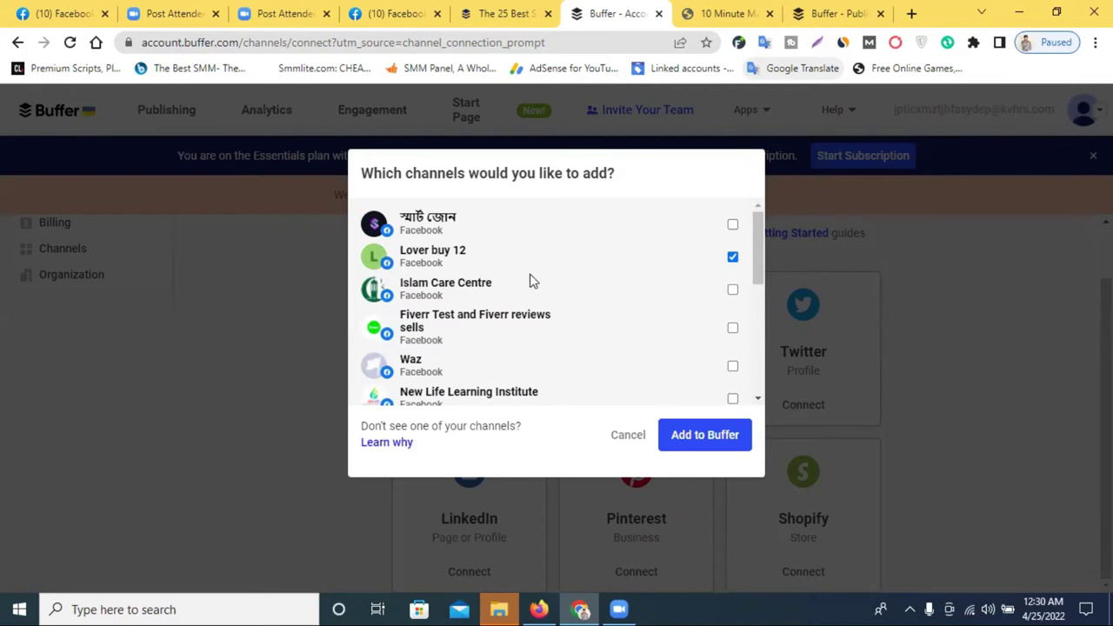
pyautogui.click(682, 439)
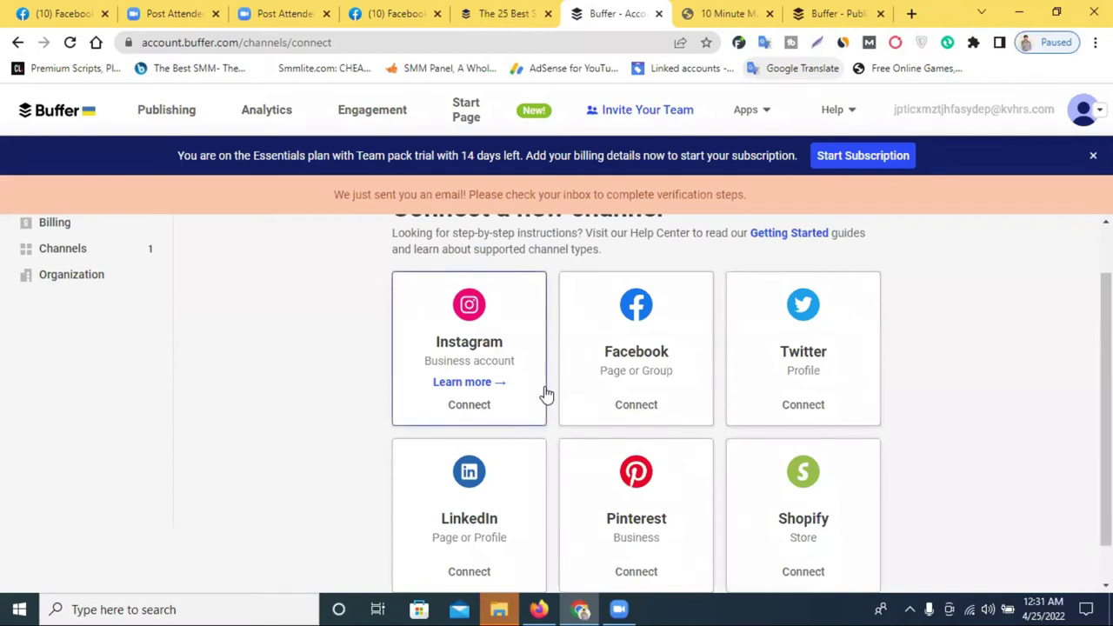
# Step: Repeat the Facebook connection with the Facebook Page account type and add "Lover buy 12" once more
pyautogui.scroll(-1, 545, 394)
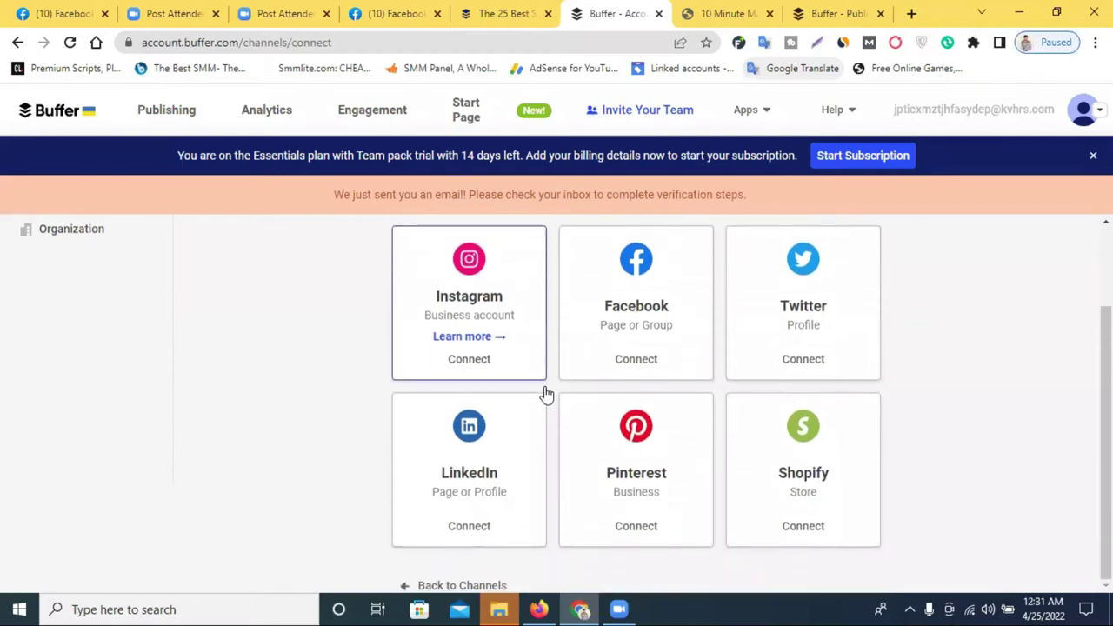
pyautogui.click(627, 364)
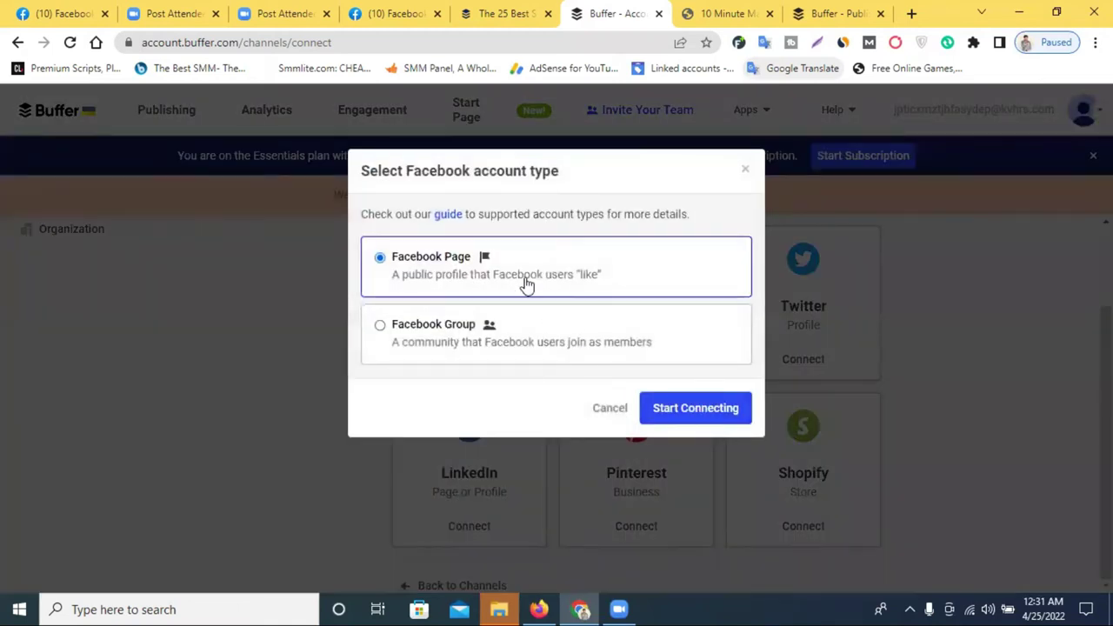
pyautogui.click(671, 405)
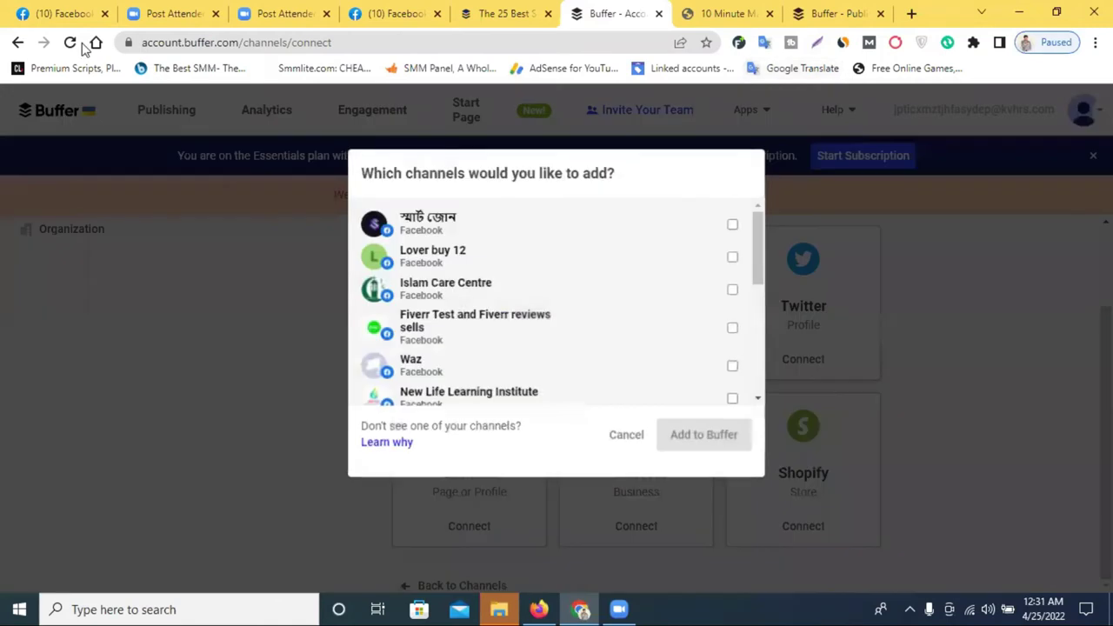
pyautogui.click(493, 267)
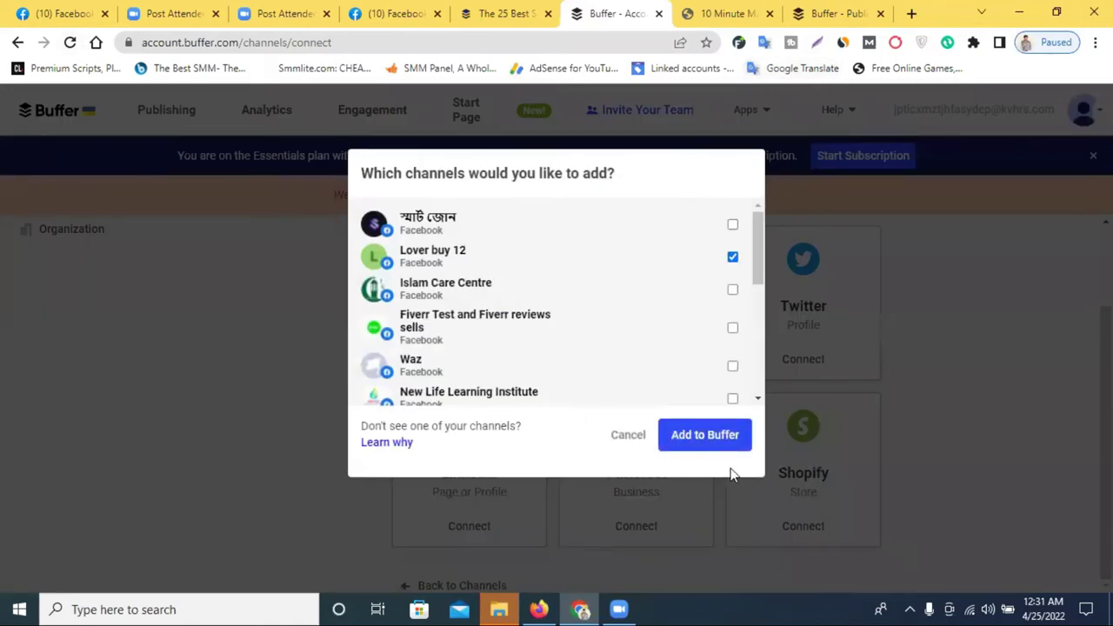
pyautogui.click(705, 444)
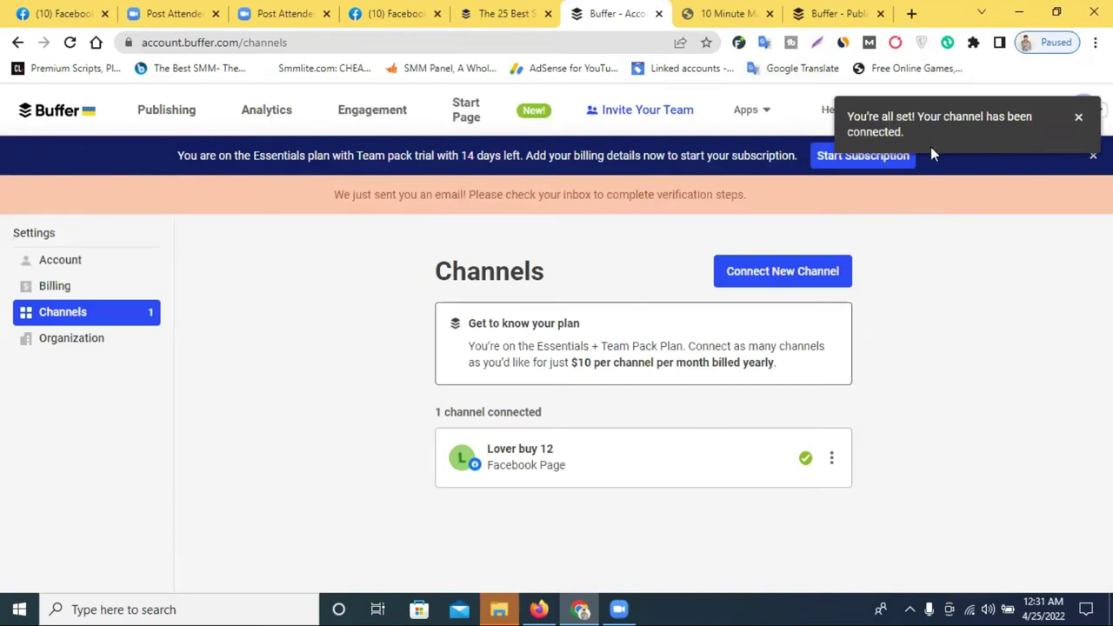
# Step: Reload the channels page and open the publishing queue of the "Lover buy 12" page
pyautogui.click(70, 42)
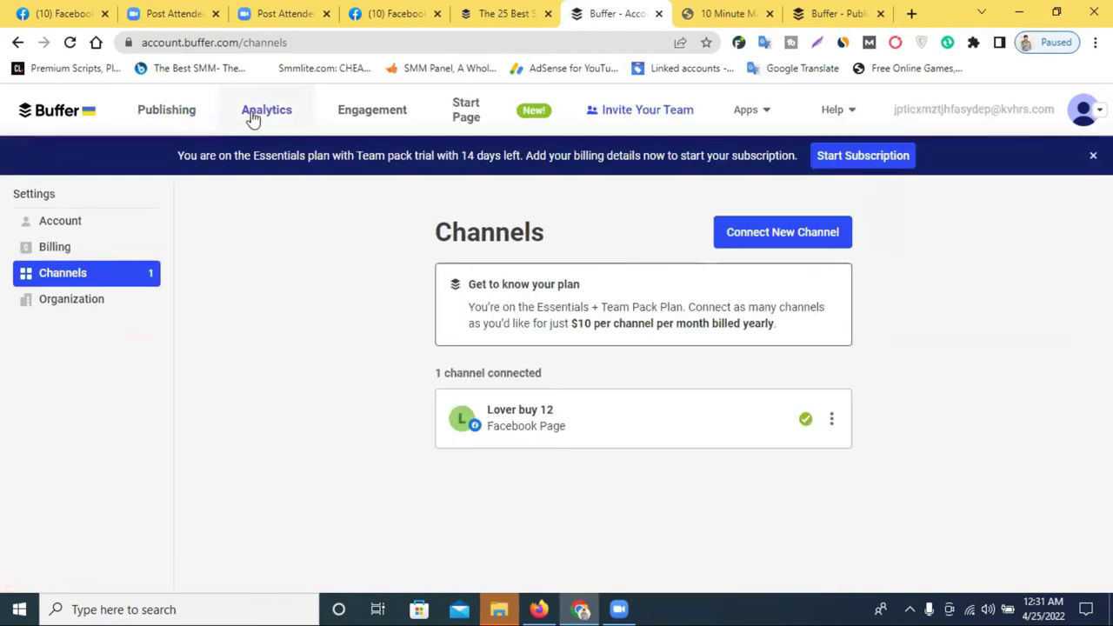
pyautogui.click(166, 111)
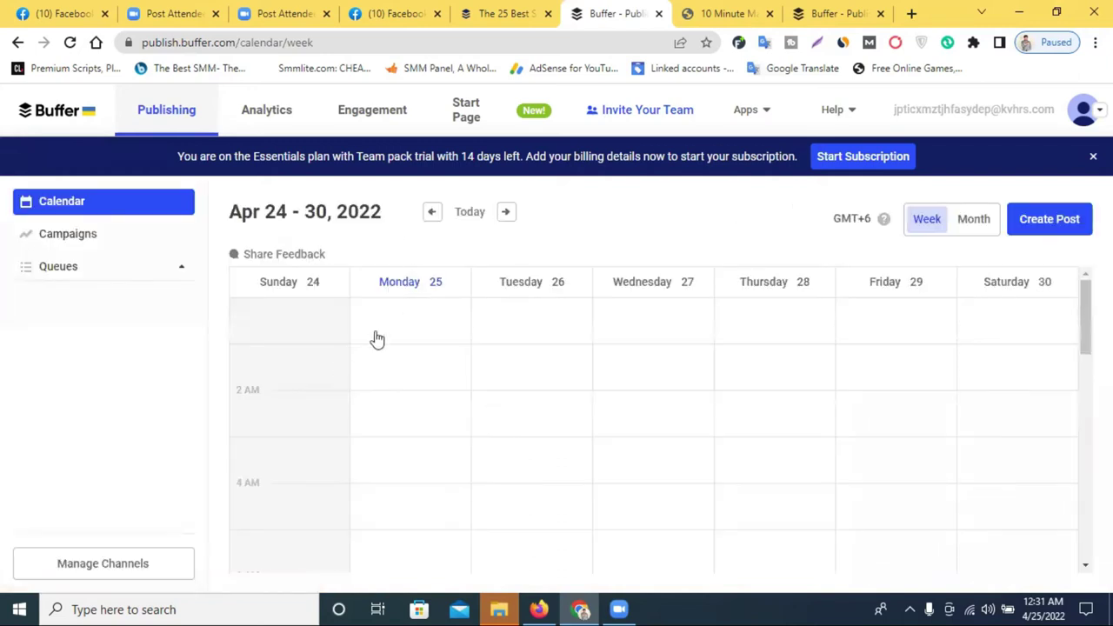
pyautogui.click(89, 233)
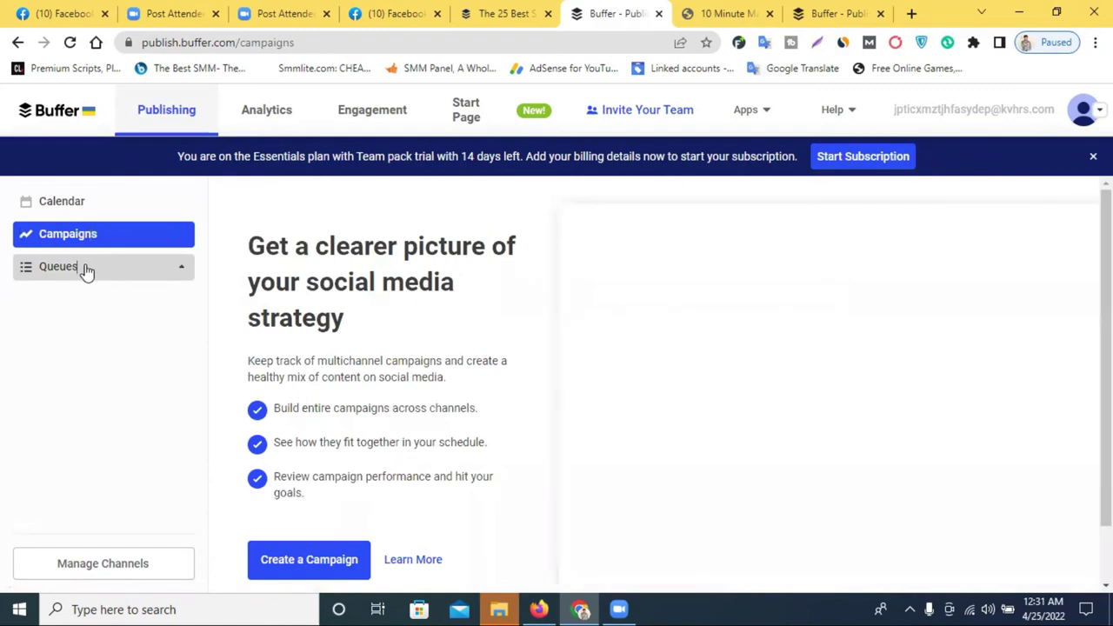
pyautogui.click(86, 269)
pyautogui.click(84, 312)
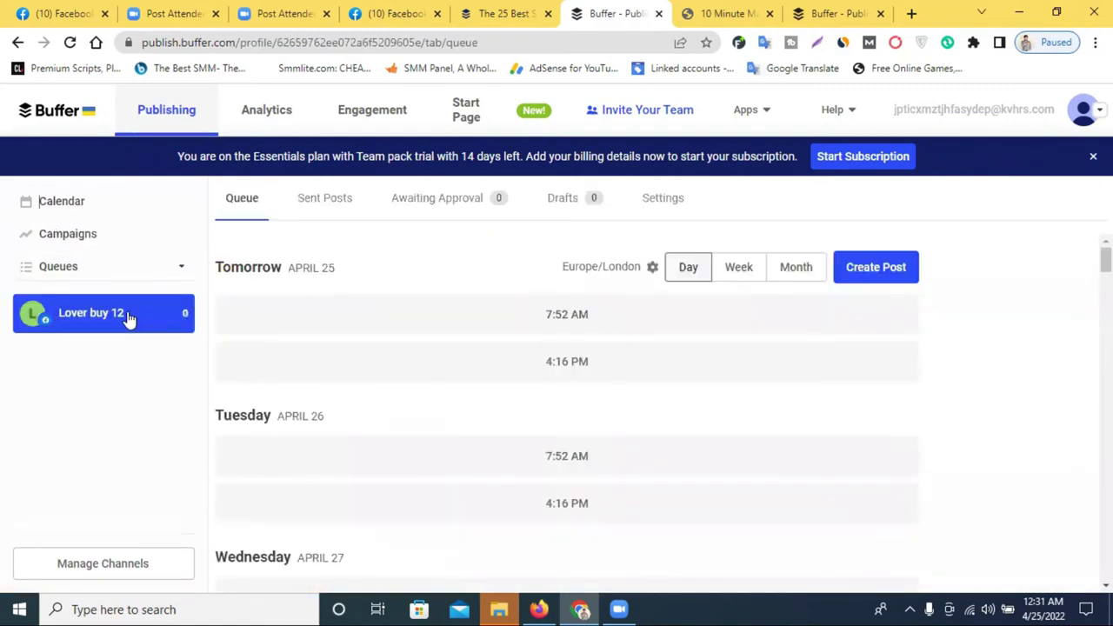
# Step: Examine the dated posting slots in the "Lover buy 12" queue and its sent posts, and return to the queue
pyautogui.scroll(-2, 435, 322)
pyautogui.scroll(-3, 437, 322)
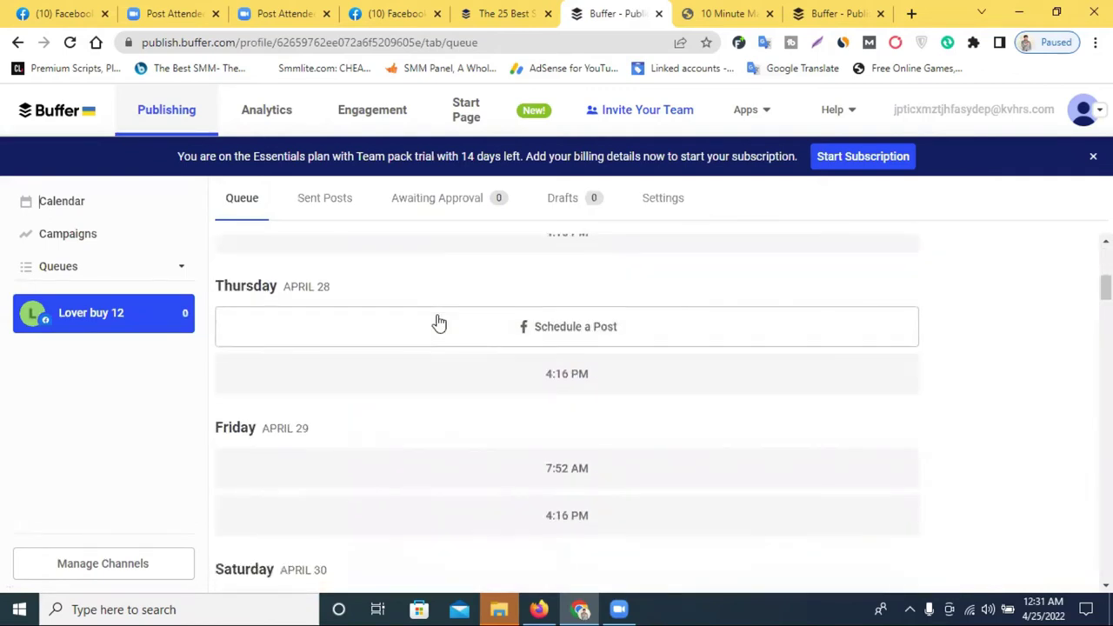
pyautogui.scroll(-3, 439, 322)
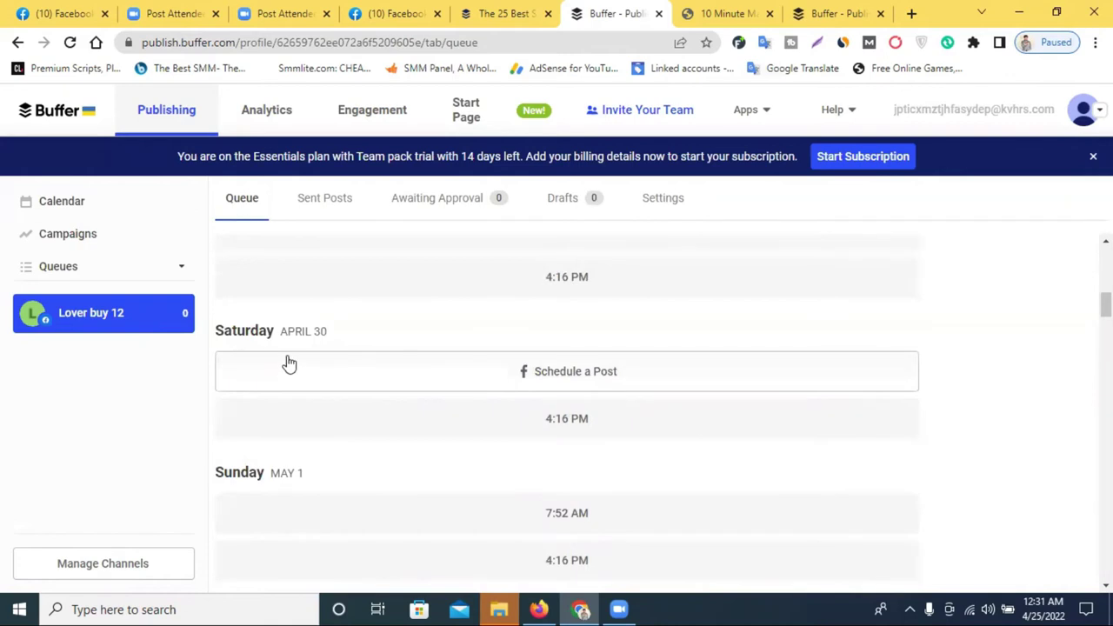
pyautogui.scroll(-3, 296, 361)
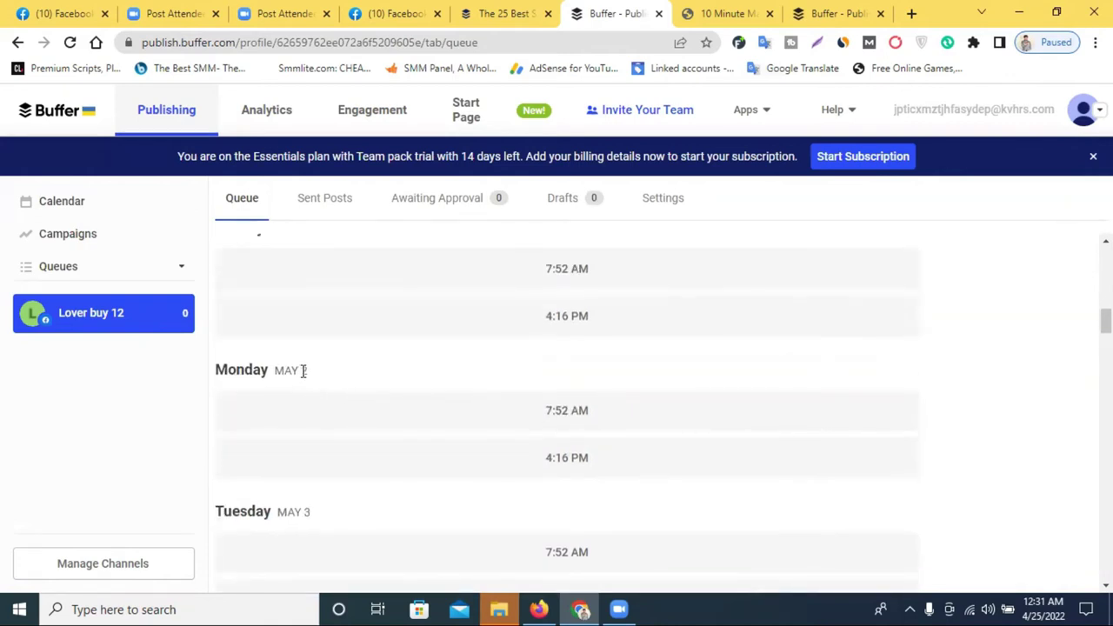
pyautogui.moveTo(306, 370); pyautogui.dragTo(276, 370)
pyautogui.moveTo(316, 514); pyautogui.dragTo(276, 512)
pyautogui.scroll(-3, 446, 492)
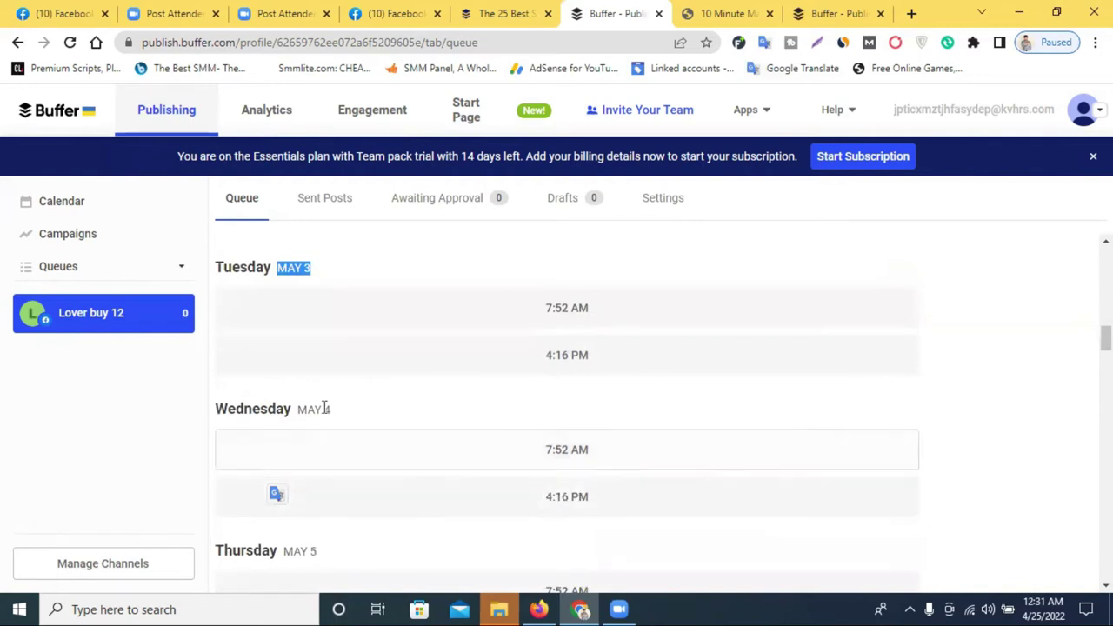
pyautogui.click(314, 205)
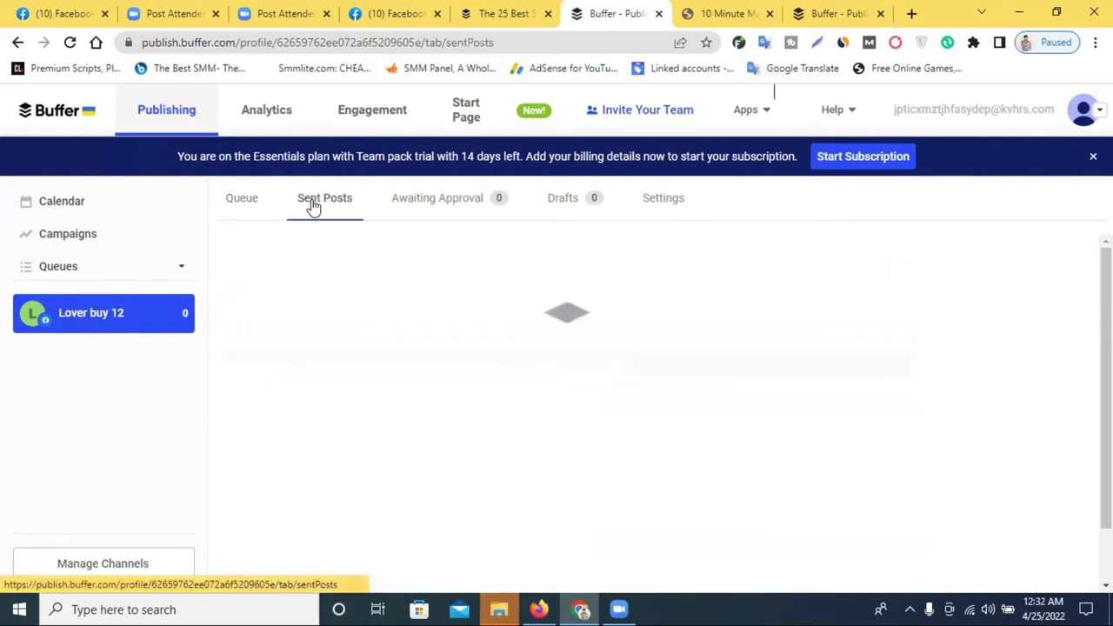
pyautogui.click(256, 200)
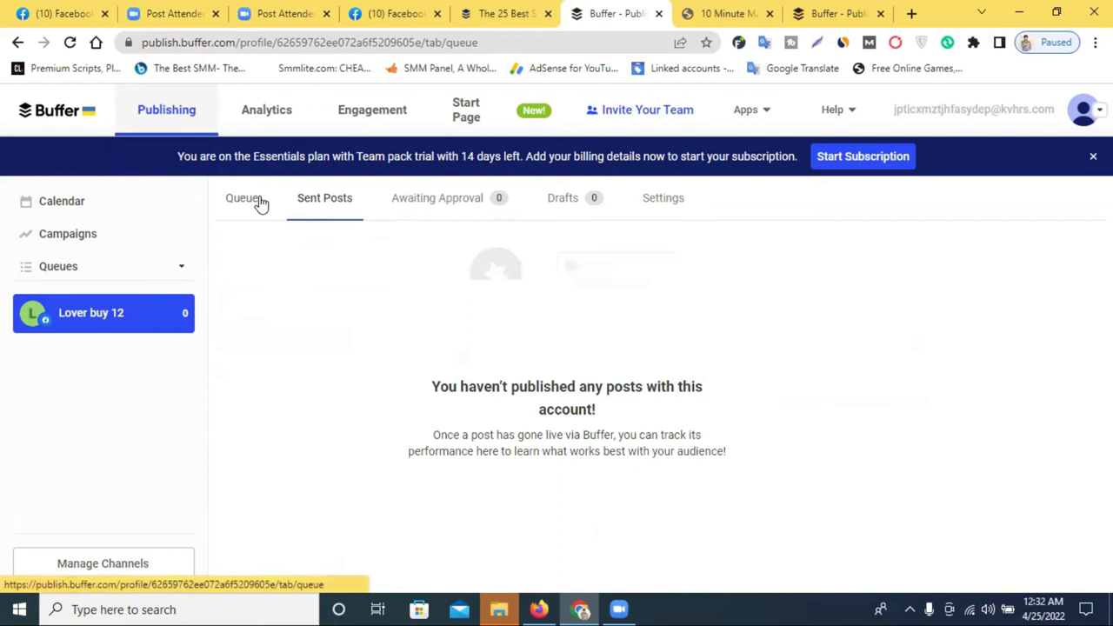
pyautogui.click(146, 126)
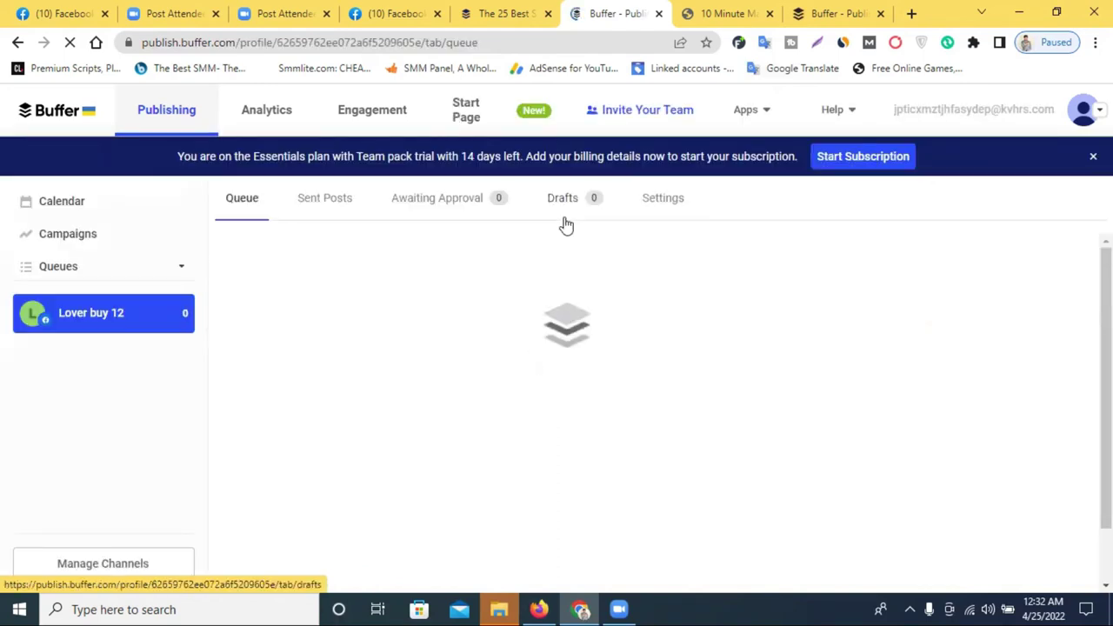
# Step: Start a post in the April 25, 7:52 AM slot and open the file selection for adding an image
pyautogui.moveTo(451, 317)
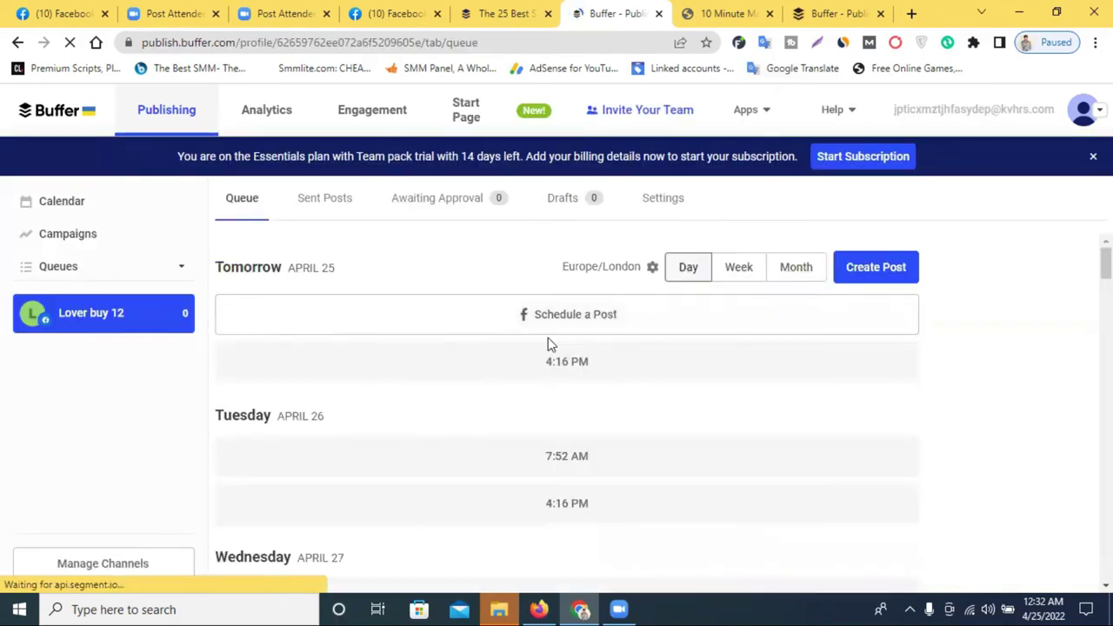
pyautogui.click(451, 318)
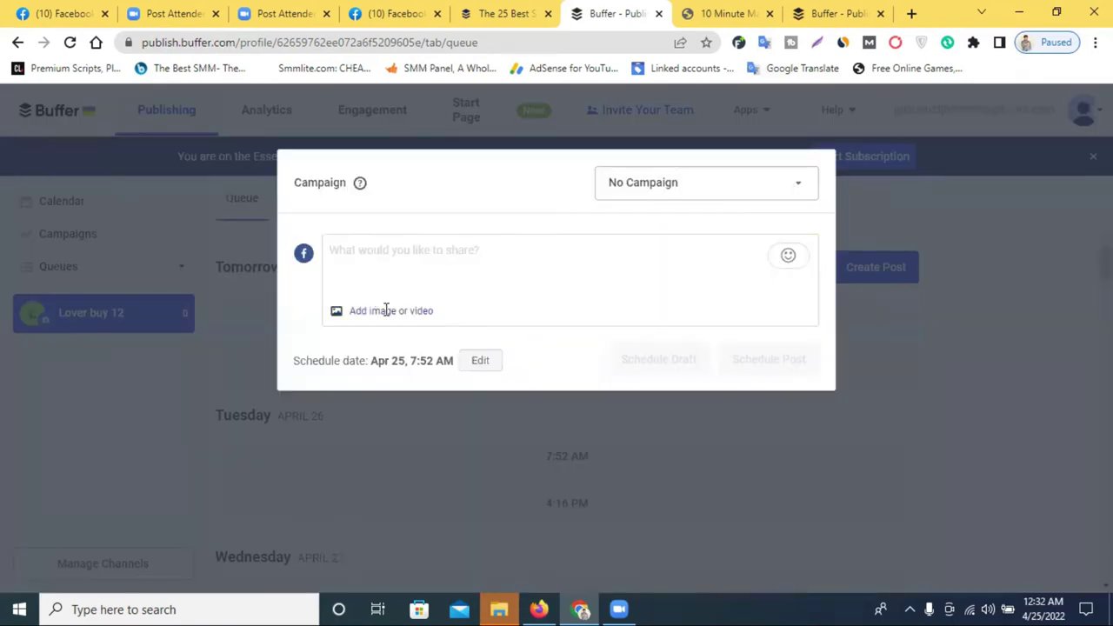
pyautogui.click(377, 313)
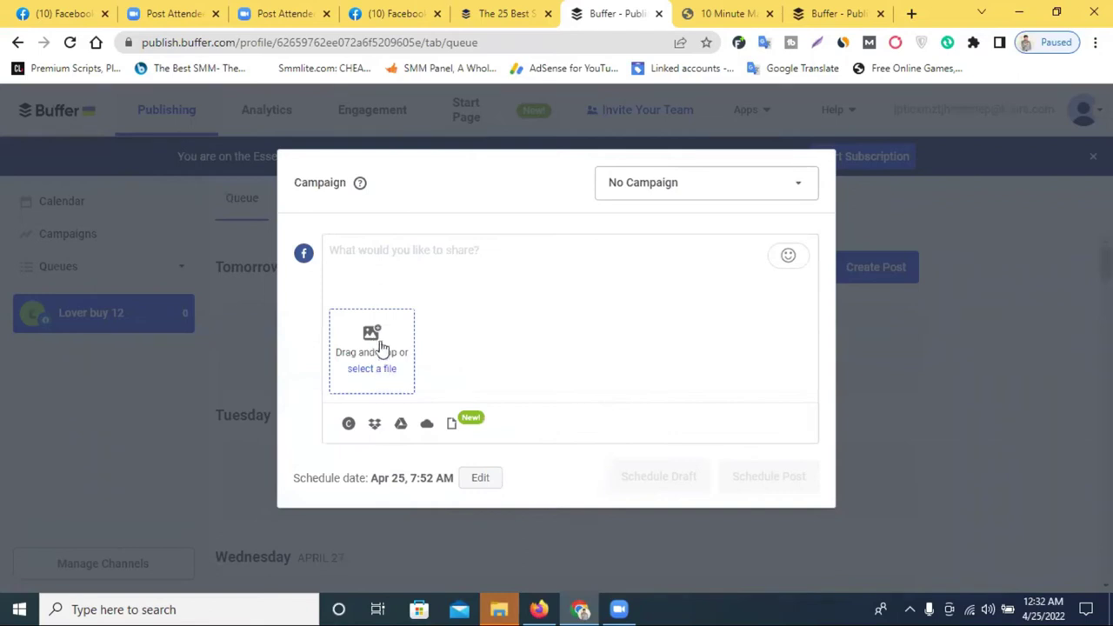
pyautogui.click(364, 372)
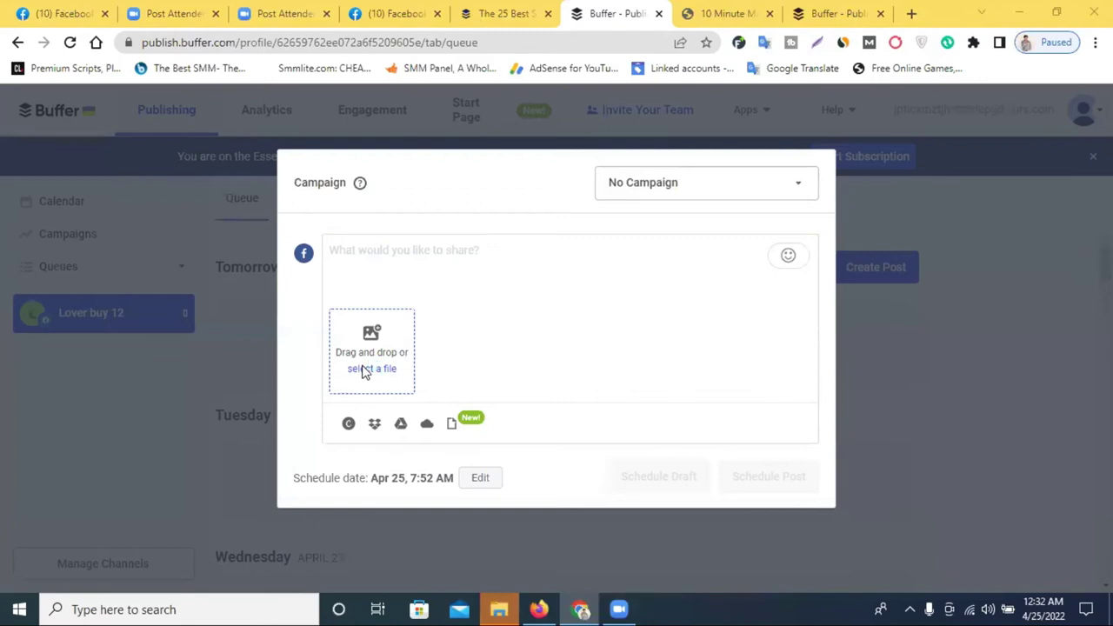
pyautogui.click(369, 365)
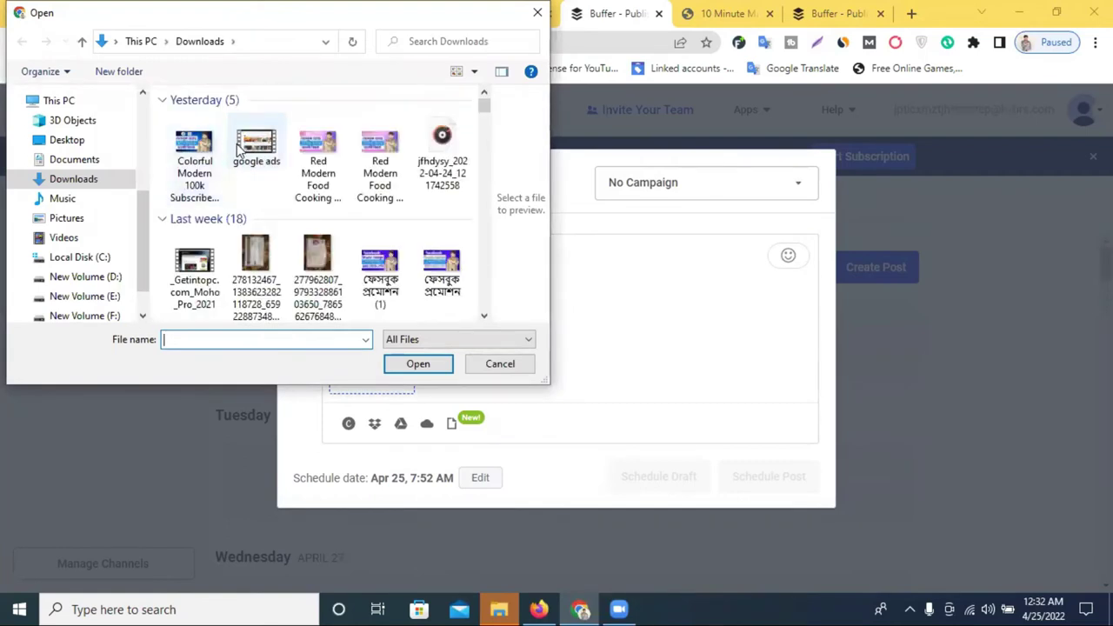
# Step: Attach the "basket-of-fruits-top-view" image from the Downloads folder to the post
pyautogui.click(180, 170)
pyautogui.scroll(-3, 294, 193)
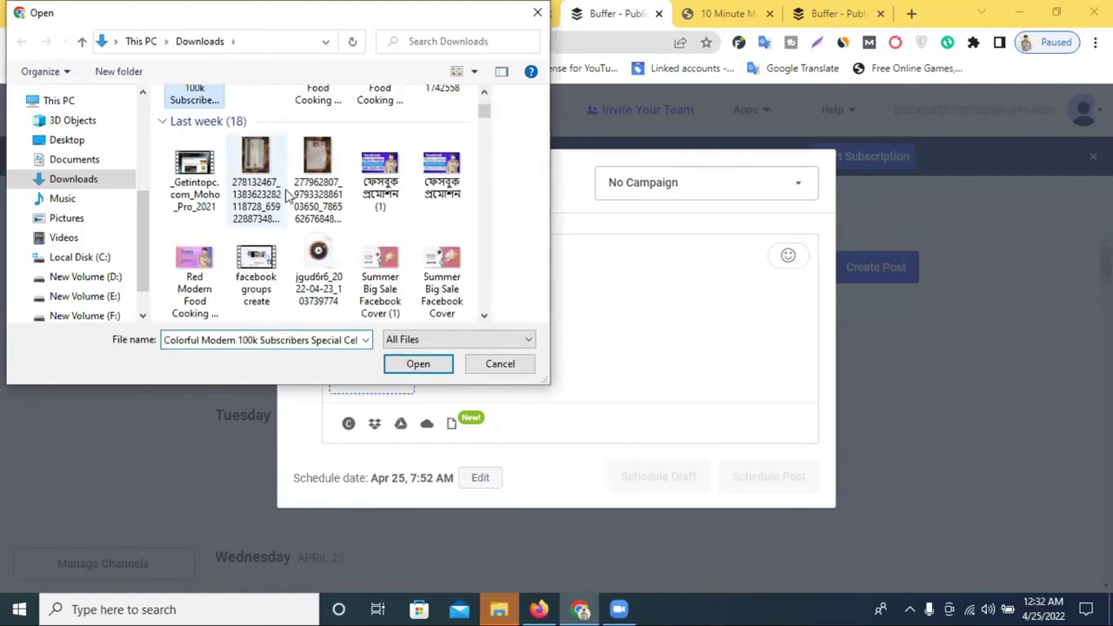
pyautogui.scroll(-5, 296, 202)
pyautogui.scroll(6, 326, 204)
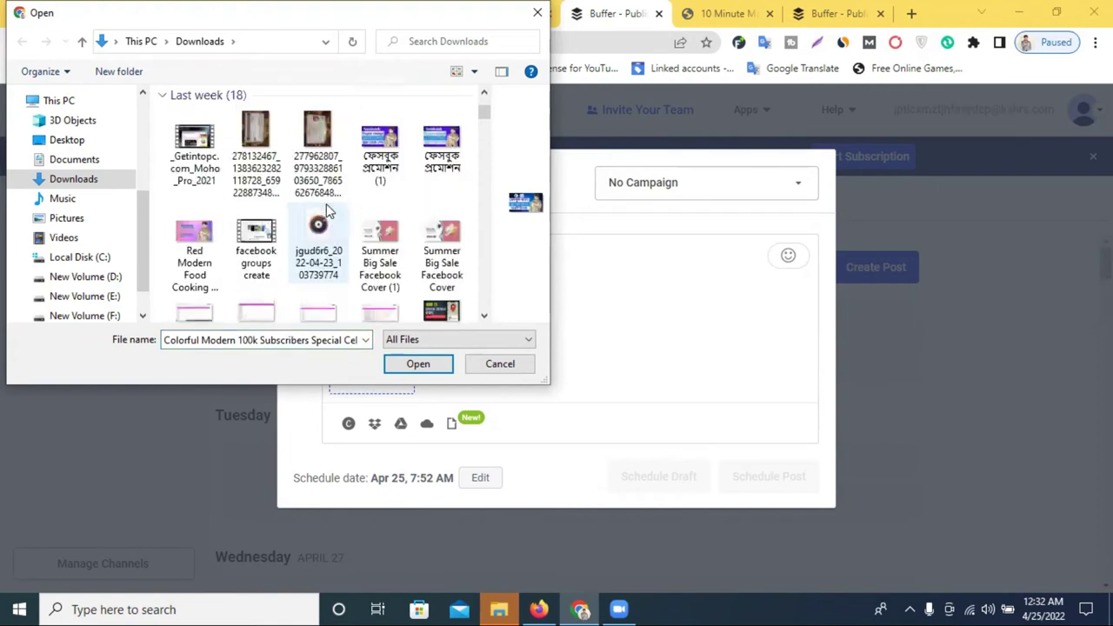
pyautogui.scroll(-3, 371, 215)
pyautogui.scroll(-3, 374, 213)
pyautogui.scroll(3, 379, 209)
pyautogui.scroll(-6, 378, 210)
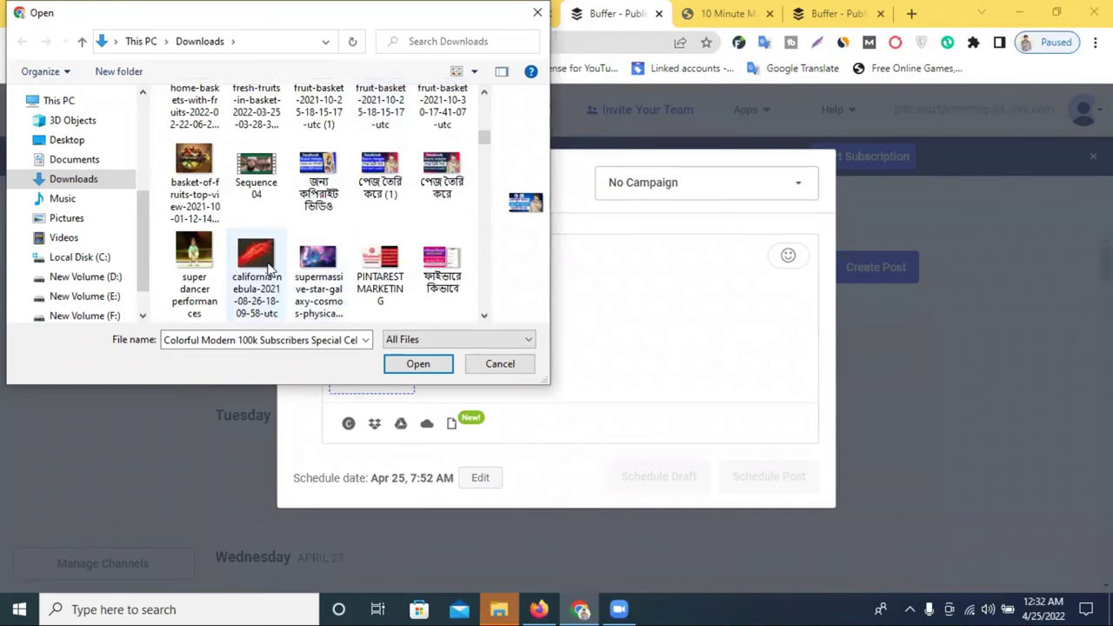
pyautogui.click(199, 186)
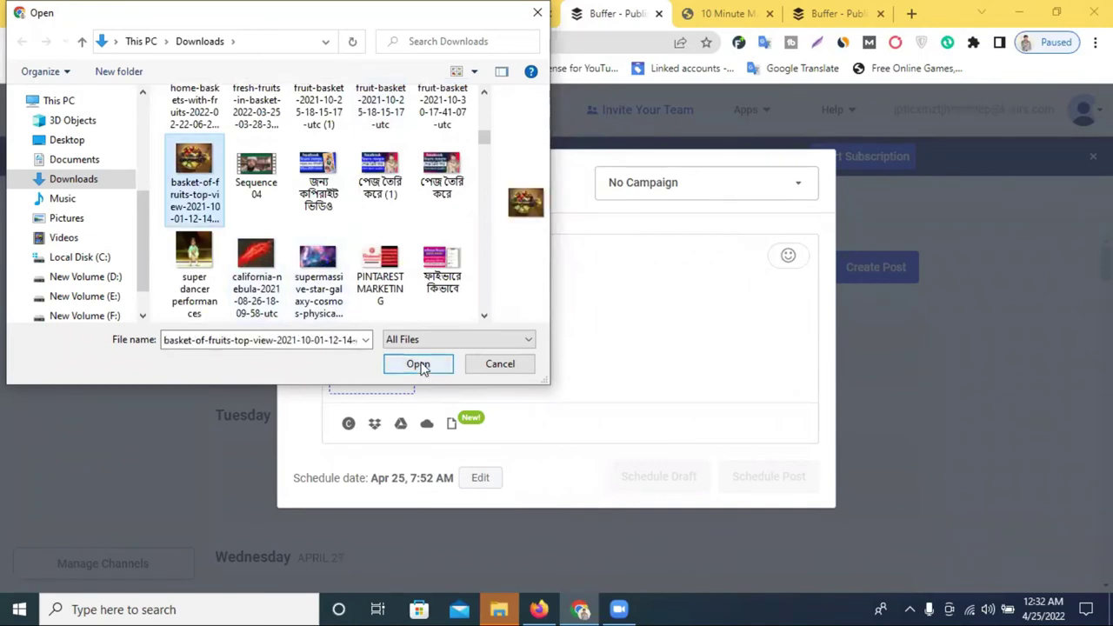
pyautogui.click(421, 365)
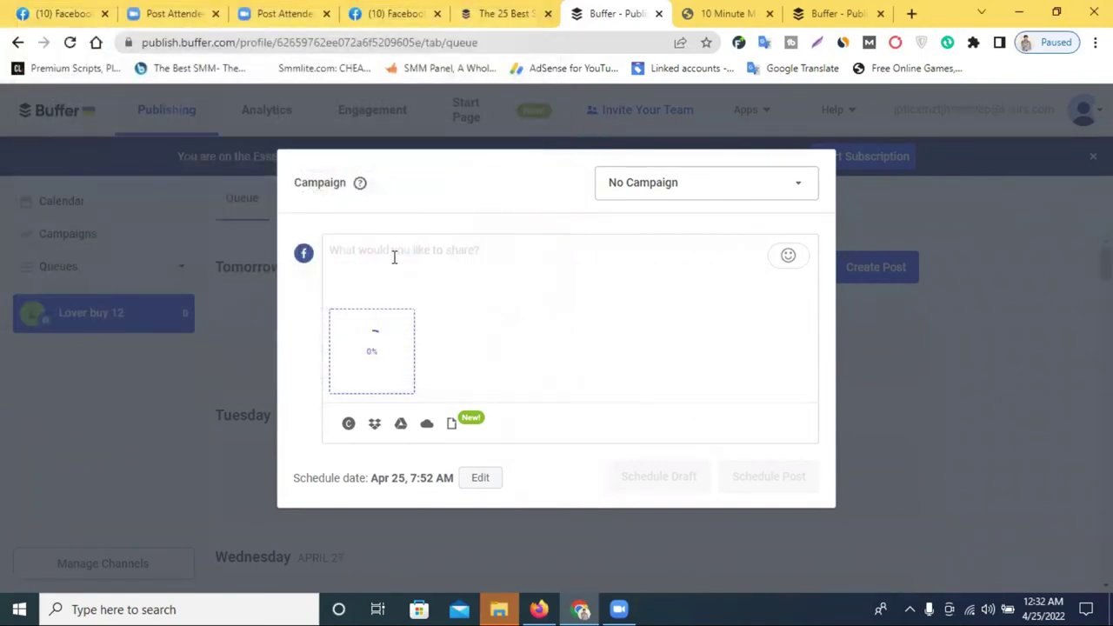
pyautogui.write('nihudgyjfg jy')
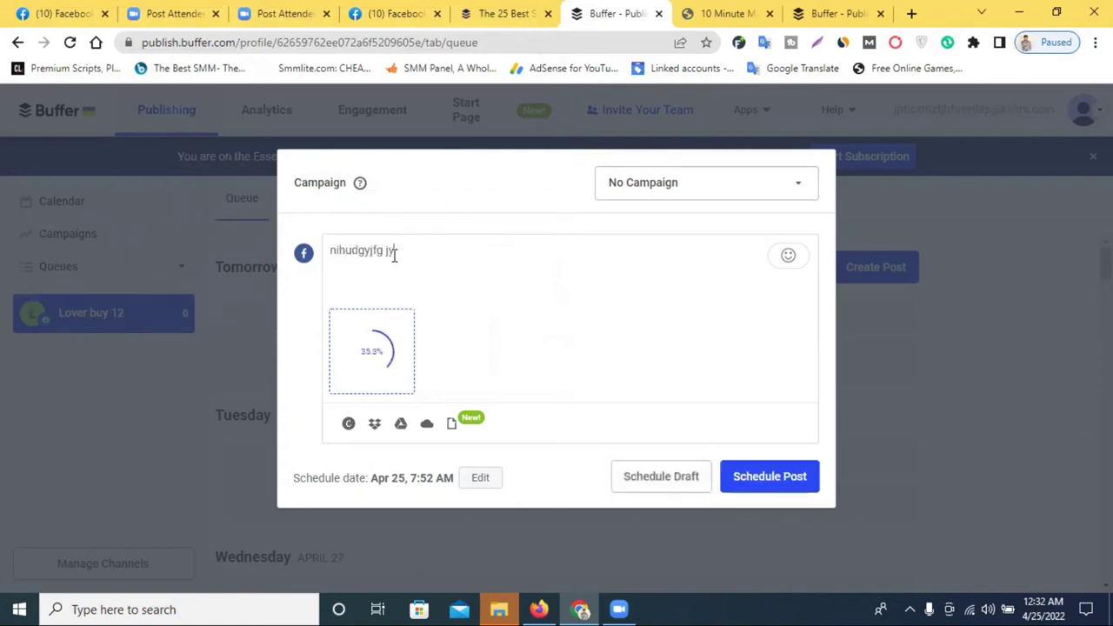
pyautogui.write('sgdiuy ifu')
pyautogui.write('dguyfdyutf')
pyautogui.write('ysrydry')
pyautogui.press('Return')
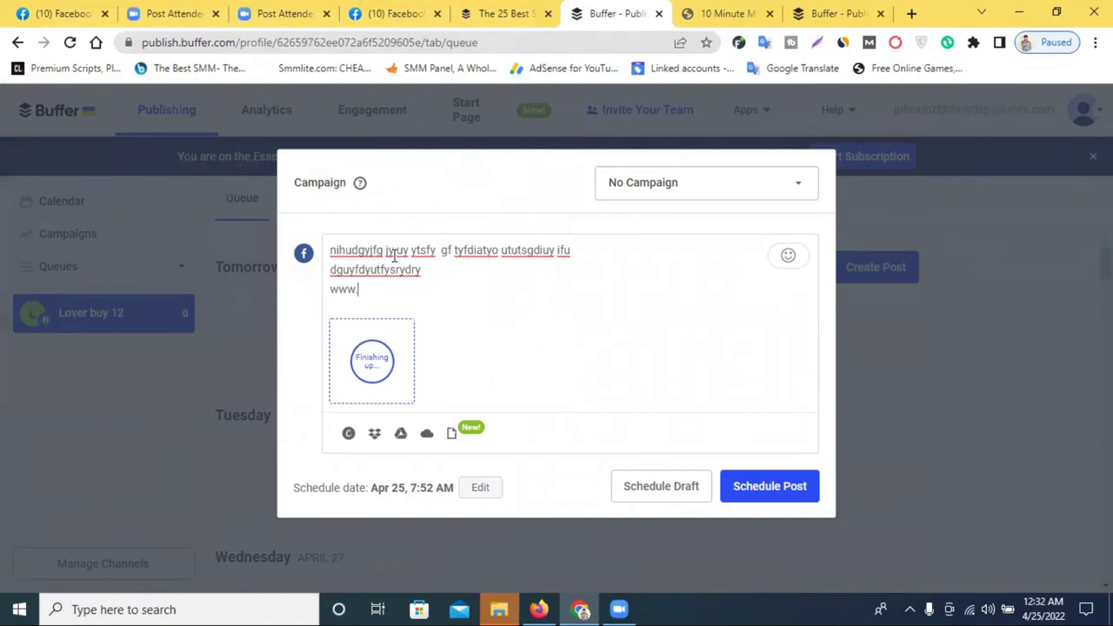
pyautogui.write('www.jhyfgu.co')
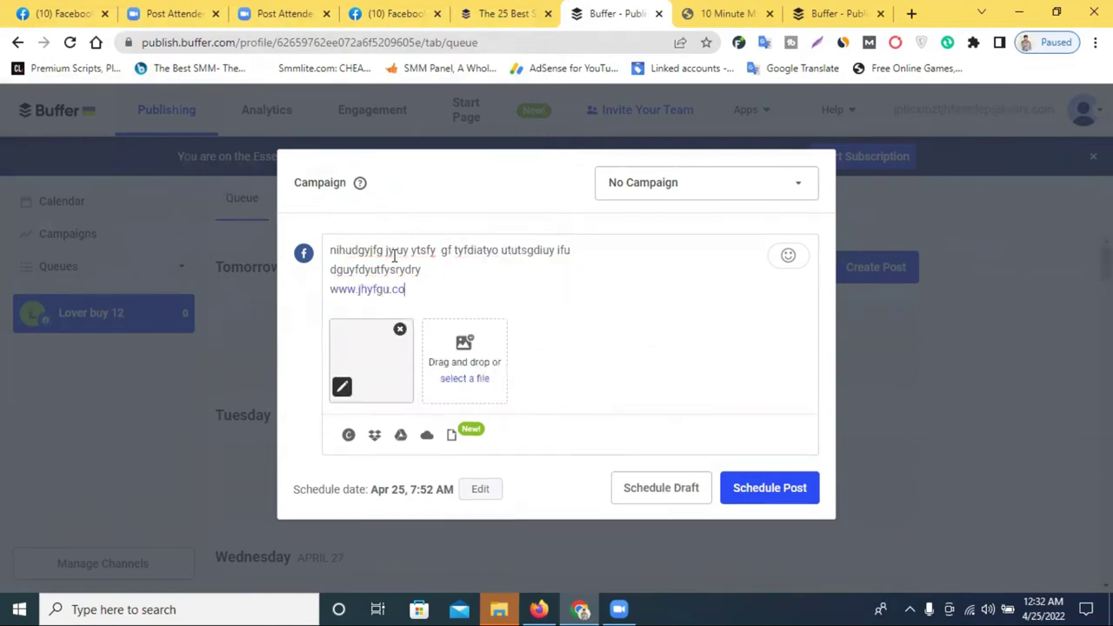
pyautogui.write('m')
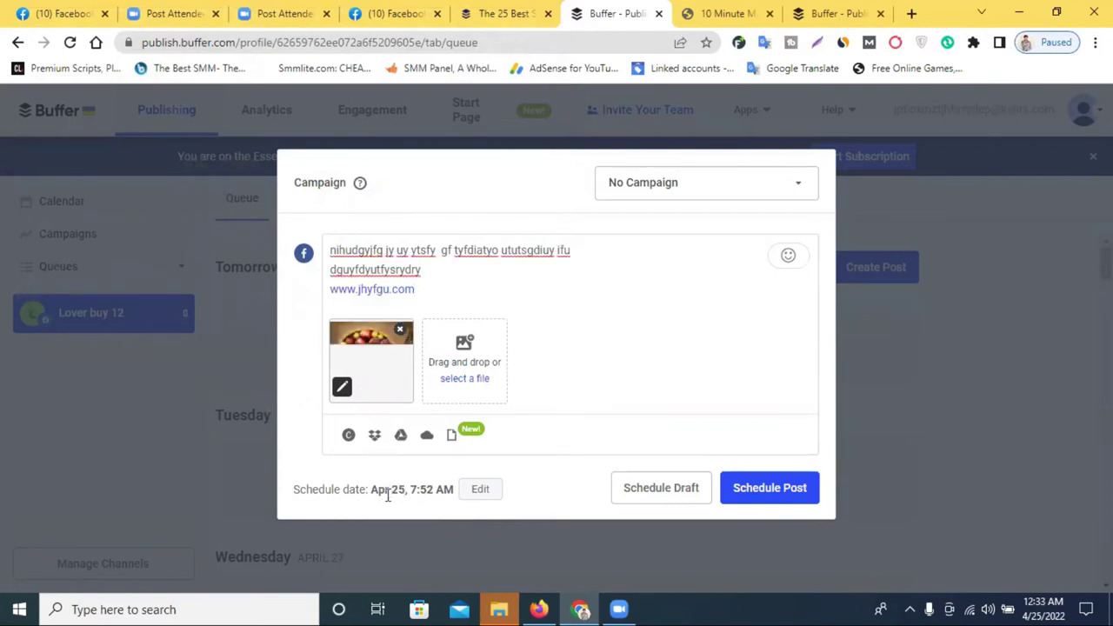
# Step: Try April 26, April 28 and April 30, 2022 as the post's schedule date
pyautogui.moveTo(373, 488); pyautogui.dragTo(417, 490)
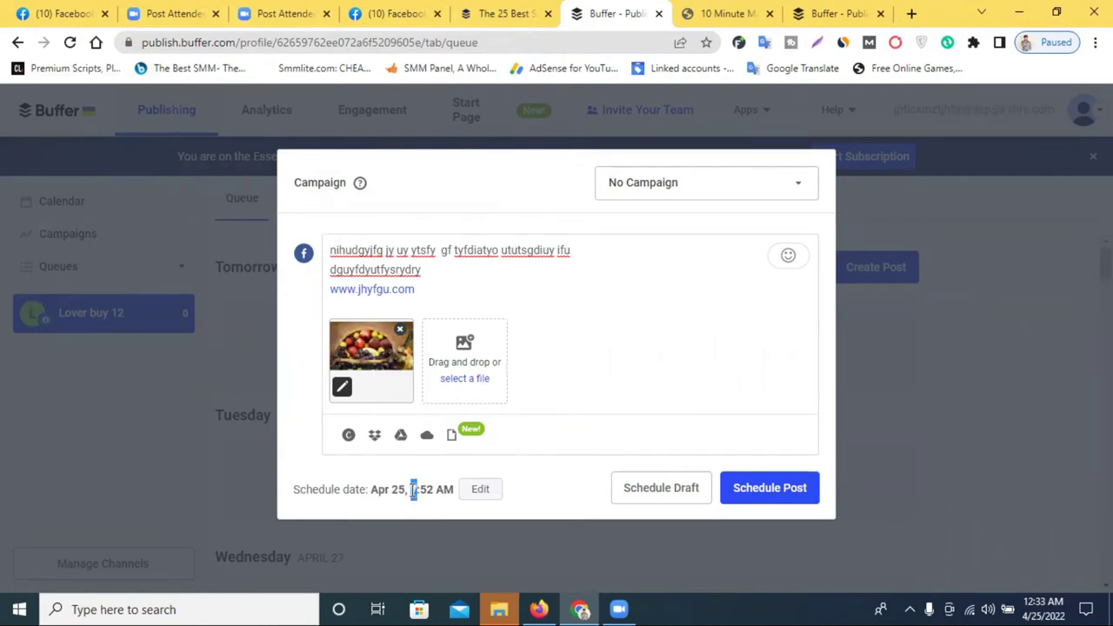
pyautogui.click(480, 491)
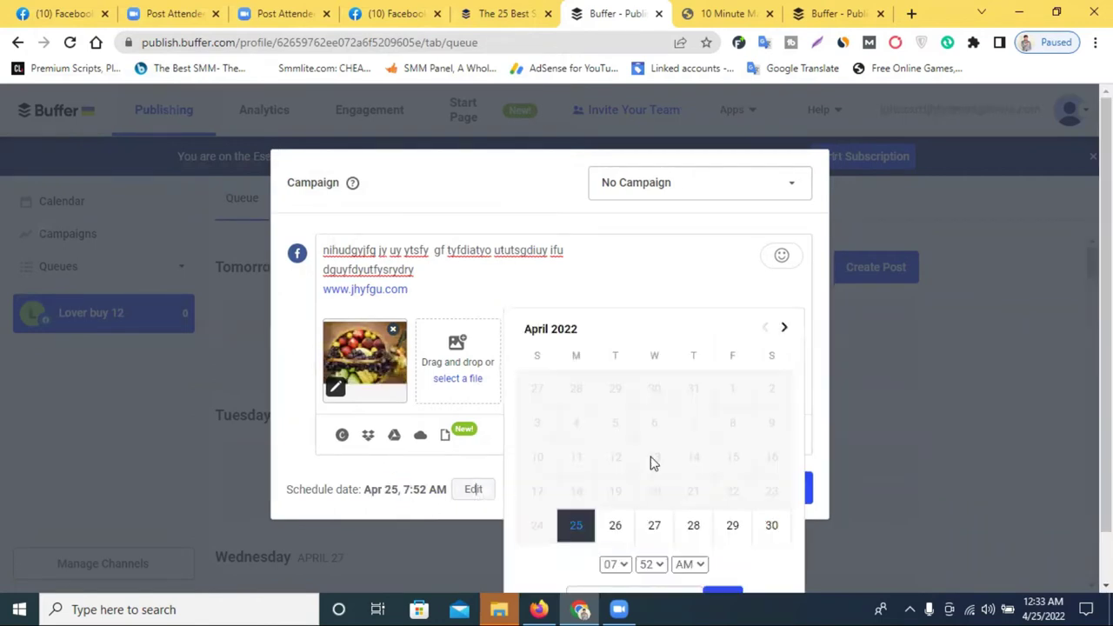
pyautogui.scroll(-1, 658, 439)
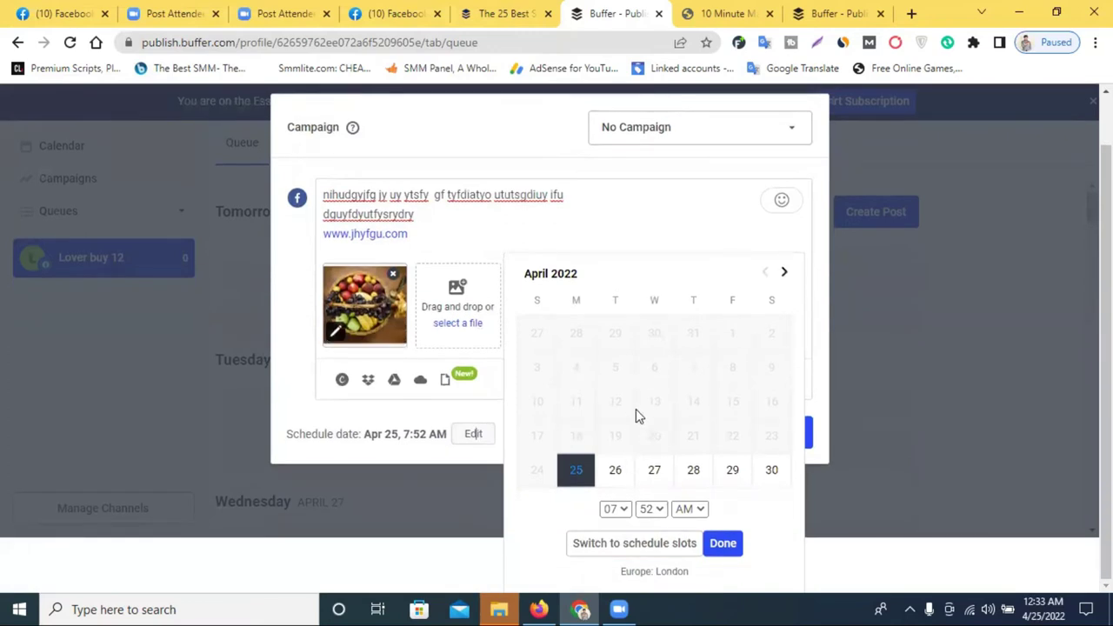
pyautogui.click(622, 474)
pyautogui.click(696, 472)
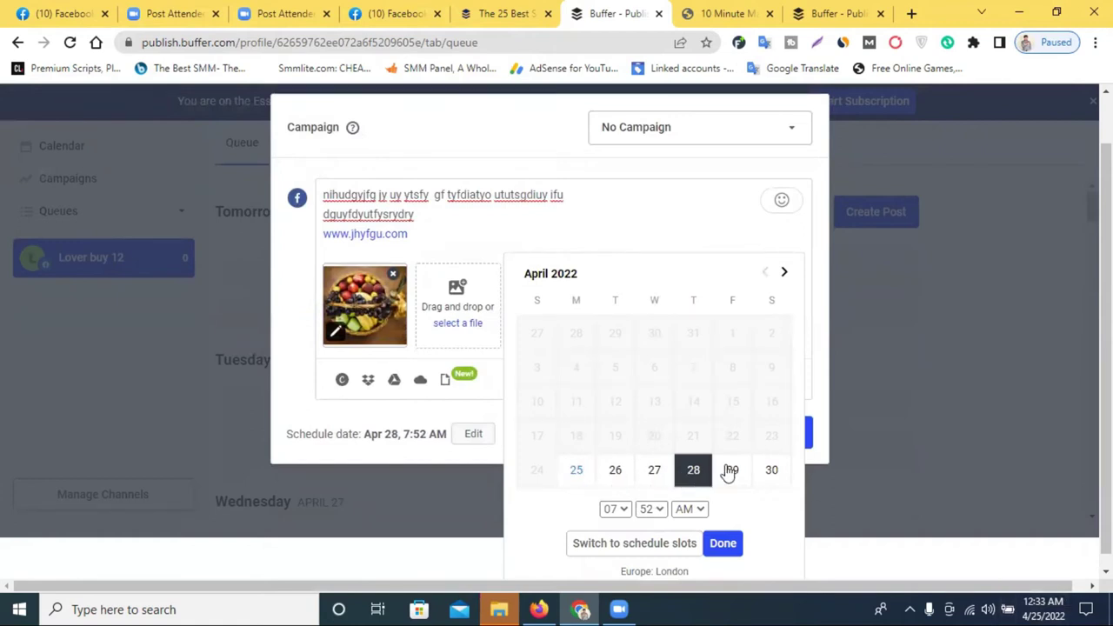
pyautogui.click(770, 470)
pyautogui.scroll(-1, 766, 276)
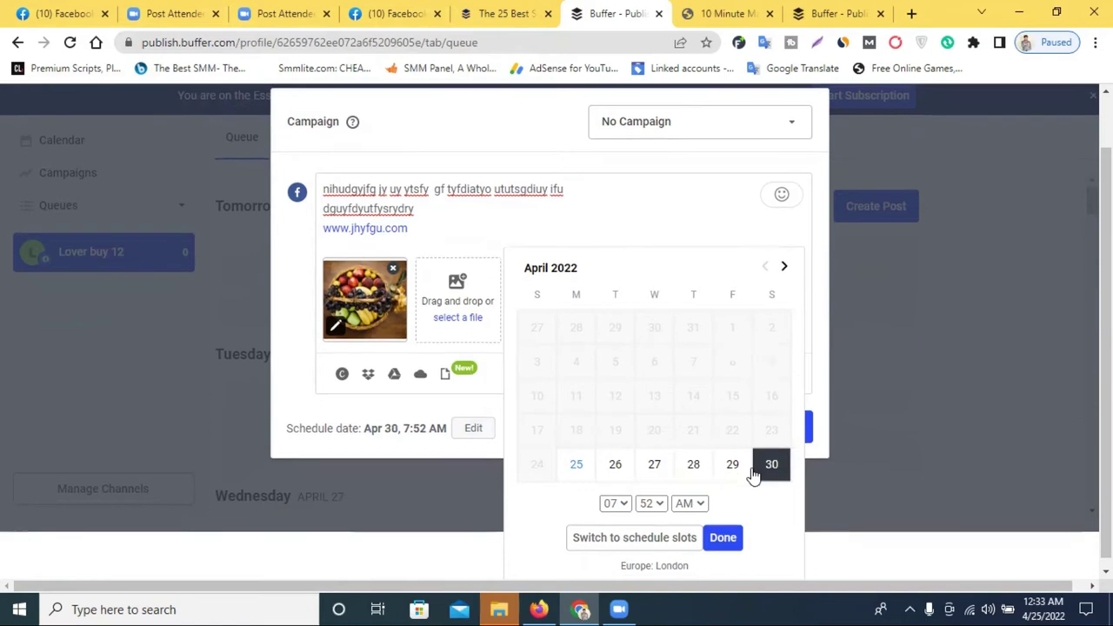
# Step: Look through the schedule calendar's coming months up to October 2023 and close the date picker
pyautogui.click(784, 259)
pyautogui.click(784, 261)
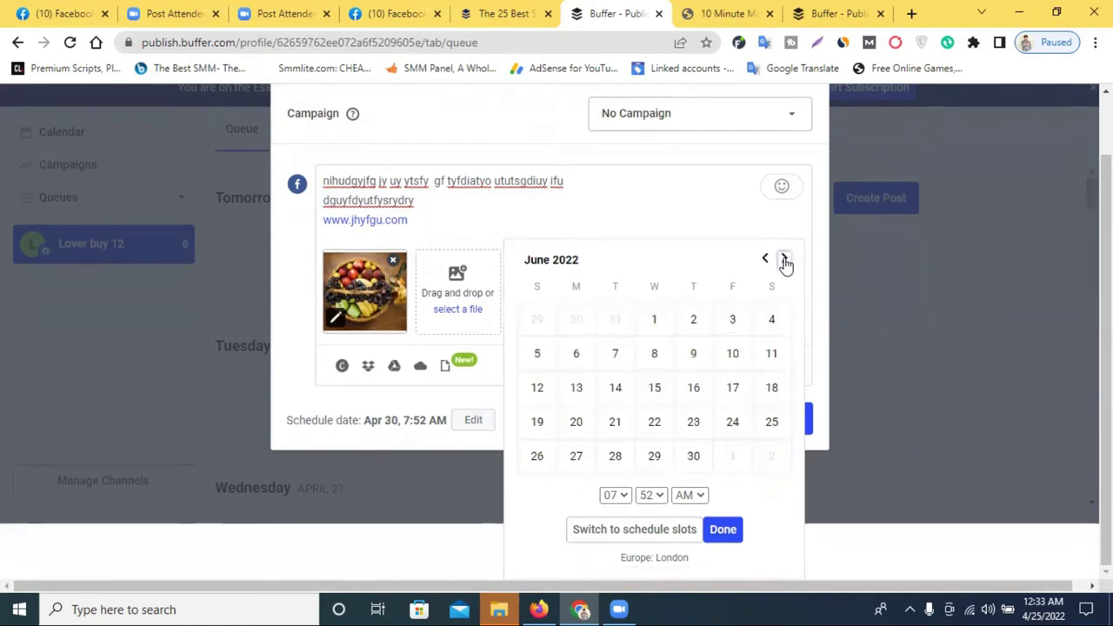
pyautogui.click(785, 261)
pyautogui.click(784, 243)
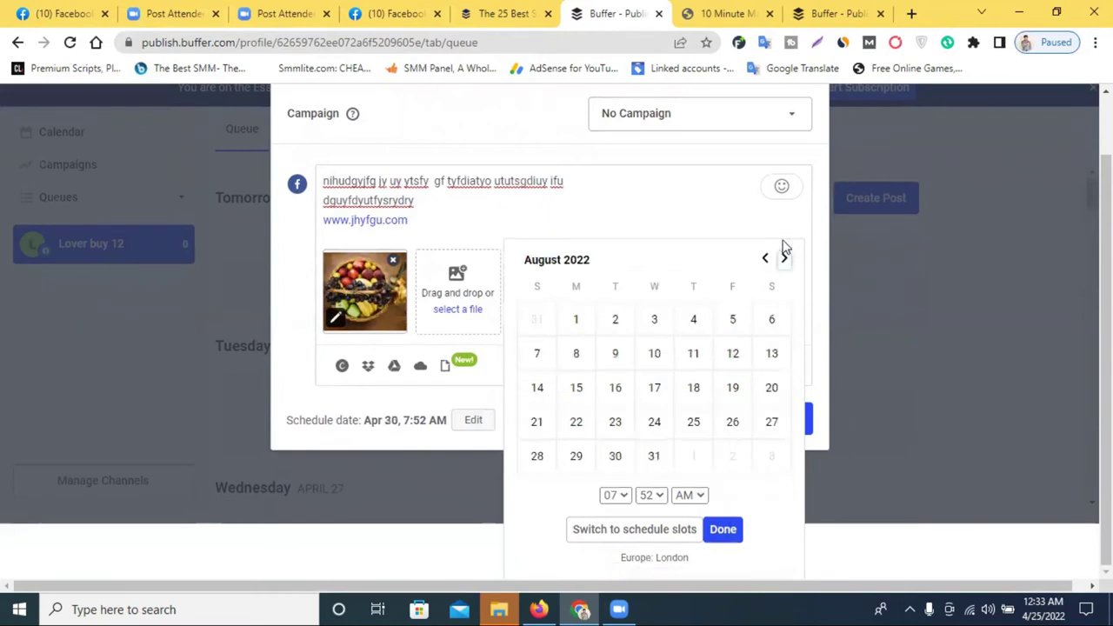
pyautogui.click(785, 258)
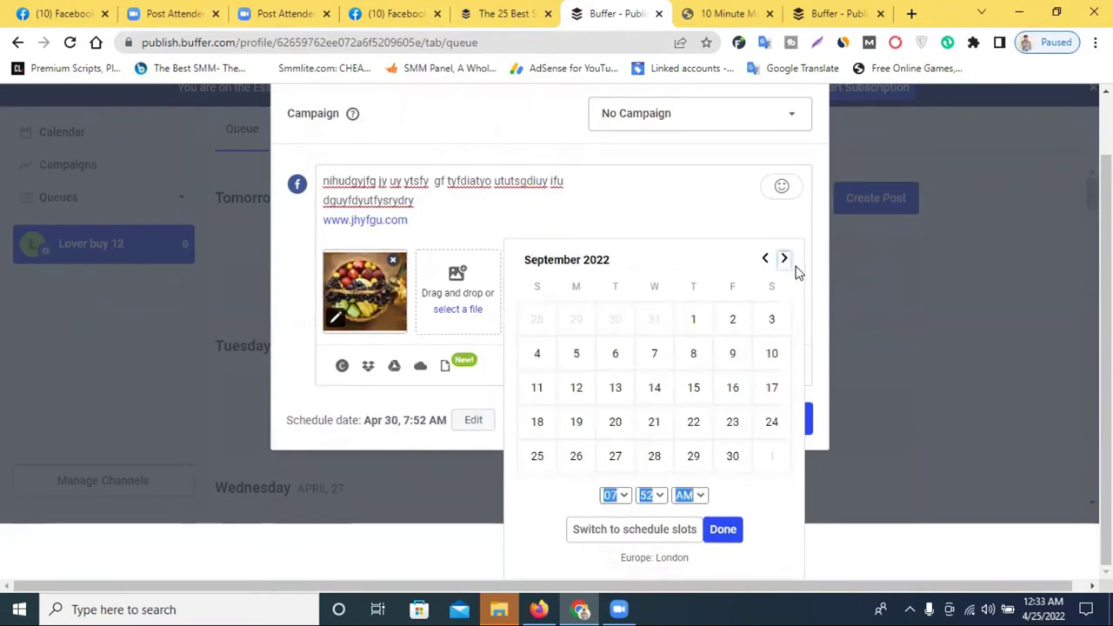
pyautogui.click(784, 260)
pyautogui.click(784, 244)
pyautogui.click(784, 259)
pyautogui.click(784, 260)
pyautogui.click(784, 260)
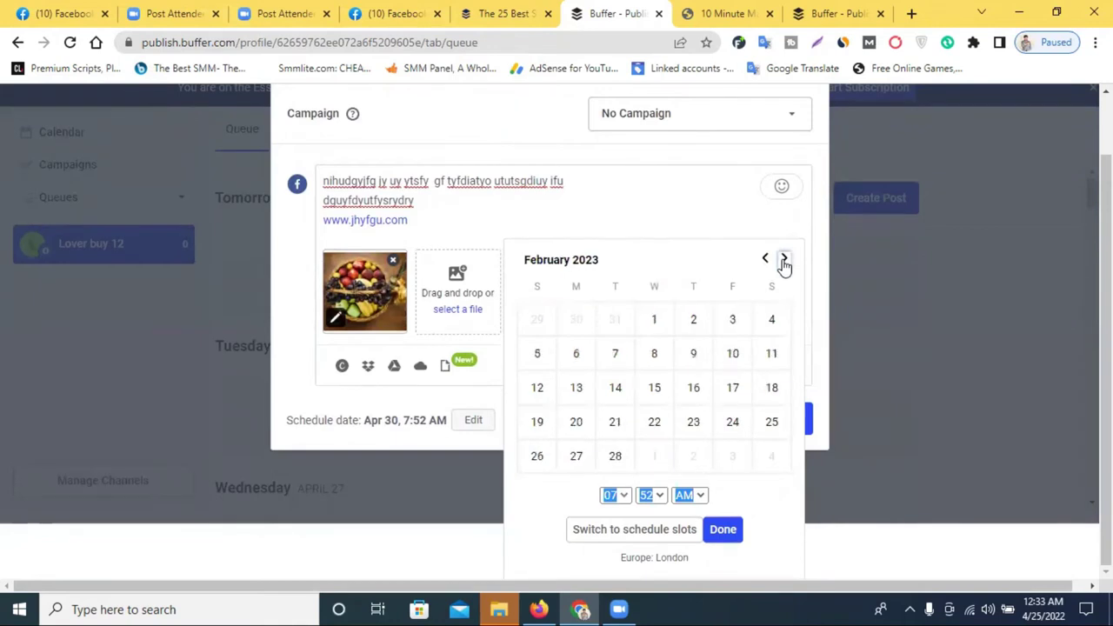
pyautogui.click(784, 262)
pyautogui.click(785, 263)
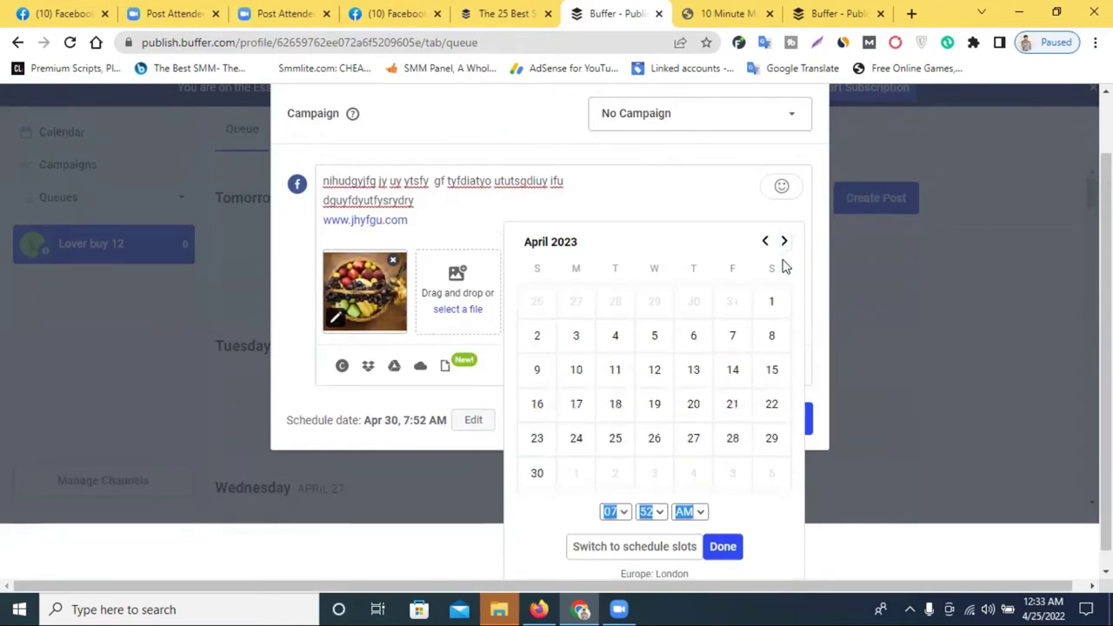
pyautogui.click(781, 246)
pyautogui.click(784, 261)
pyautogui.click(785, 262)
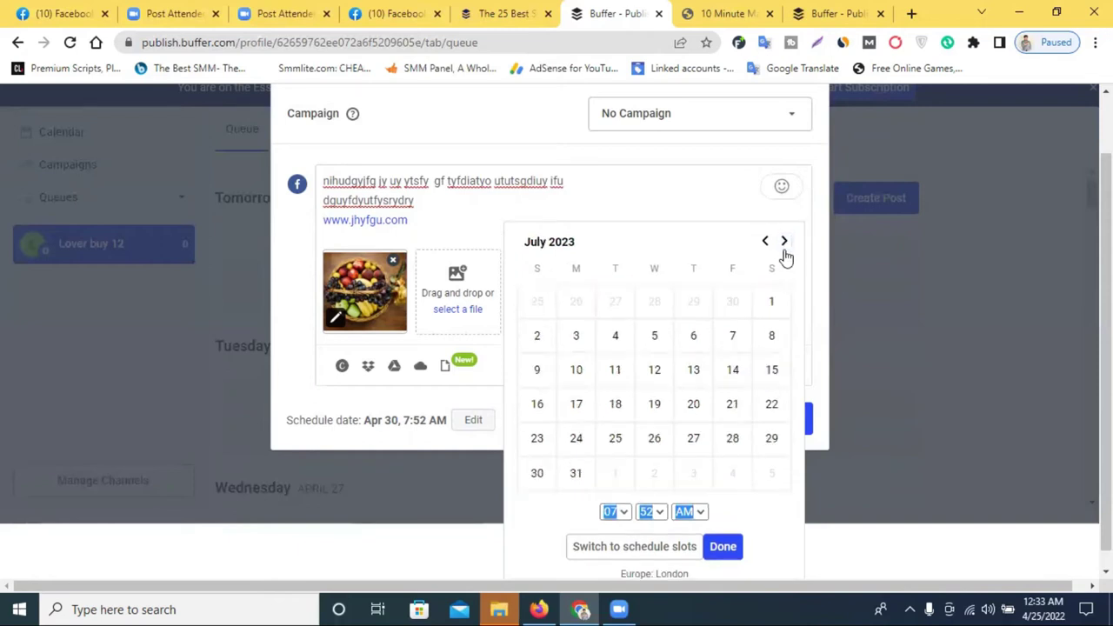
pyautogui.click(784, 243)
pyautogui.click(783, 260)
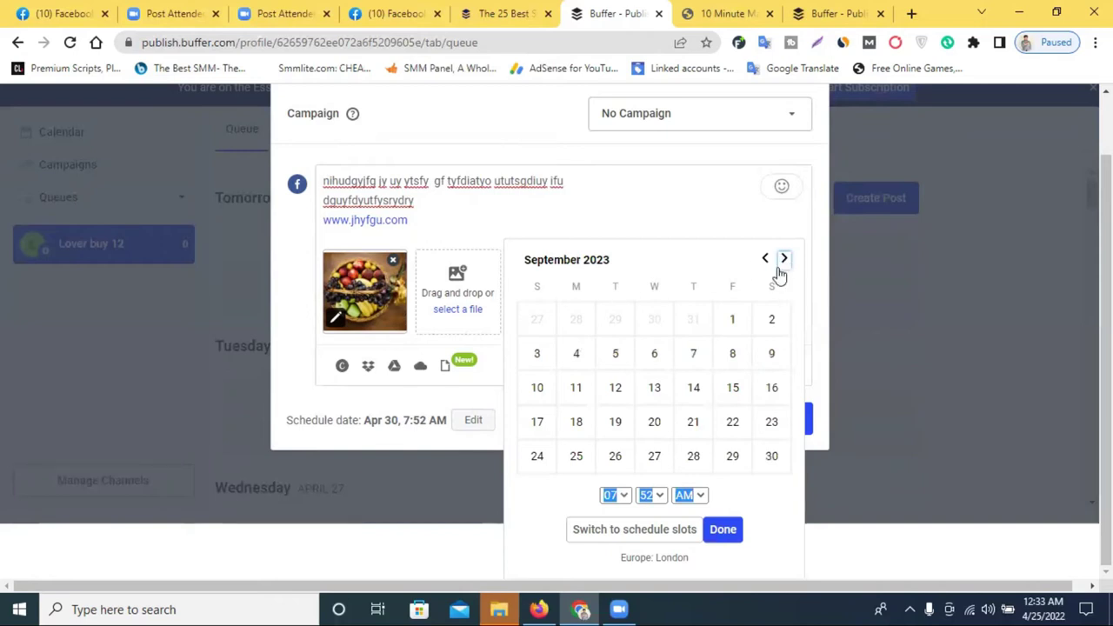
pyautogui.click(781, 261)
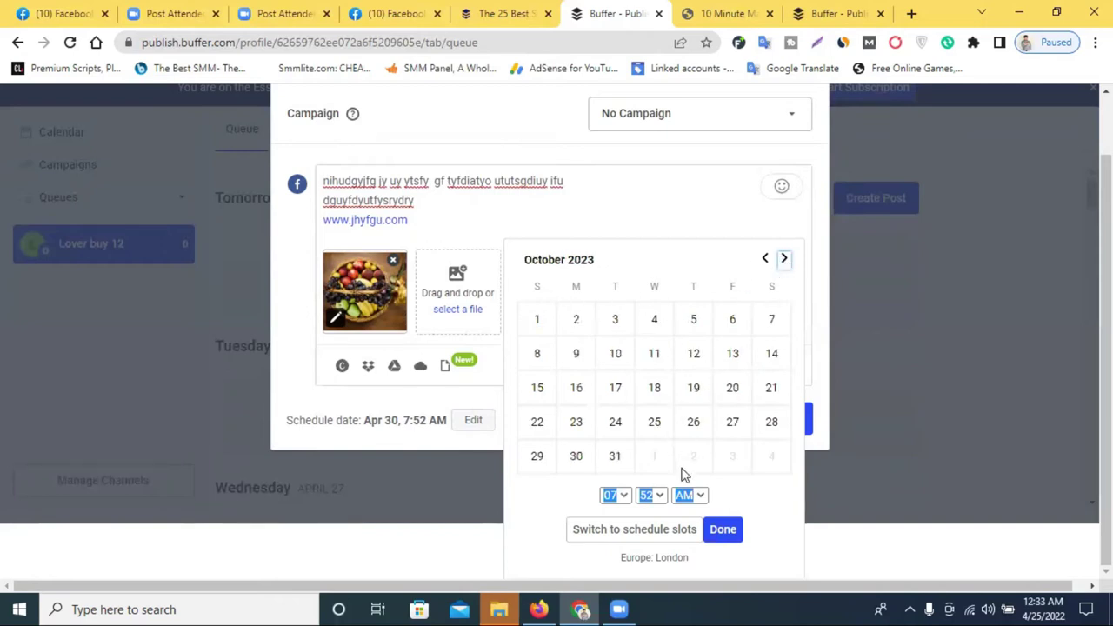
pyautogui.click(722, 504)
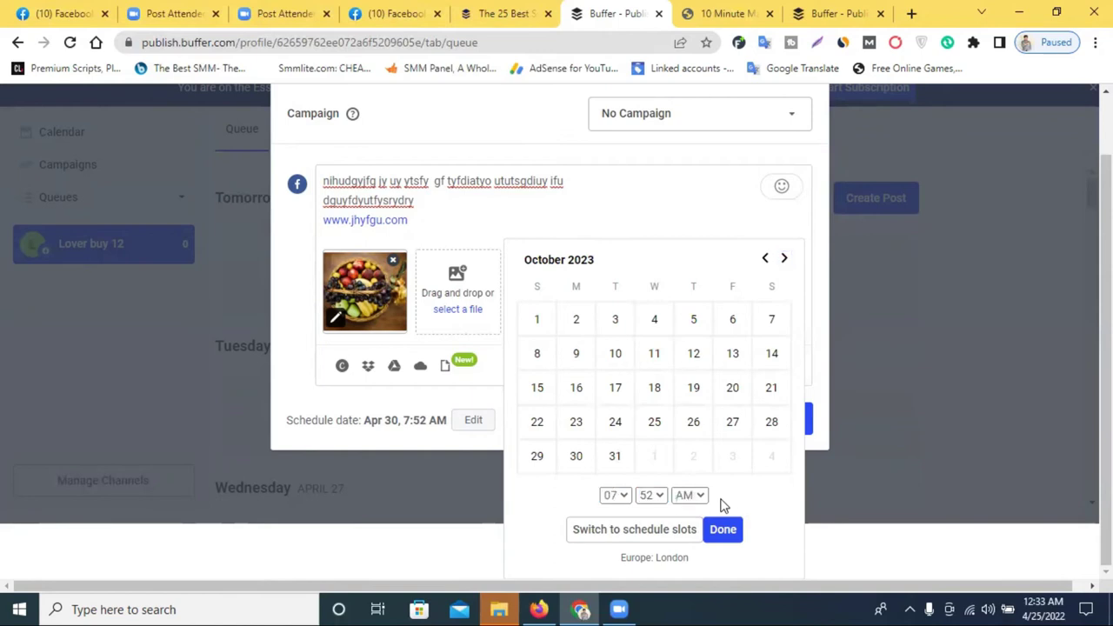
pyautogui.click(549, 211)
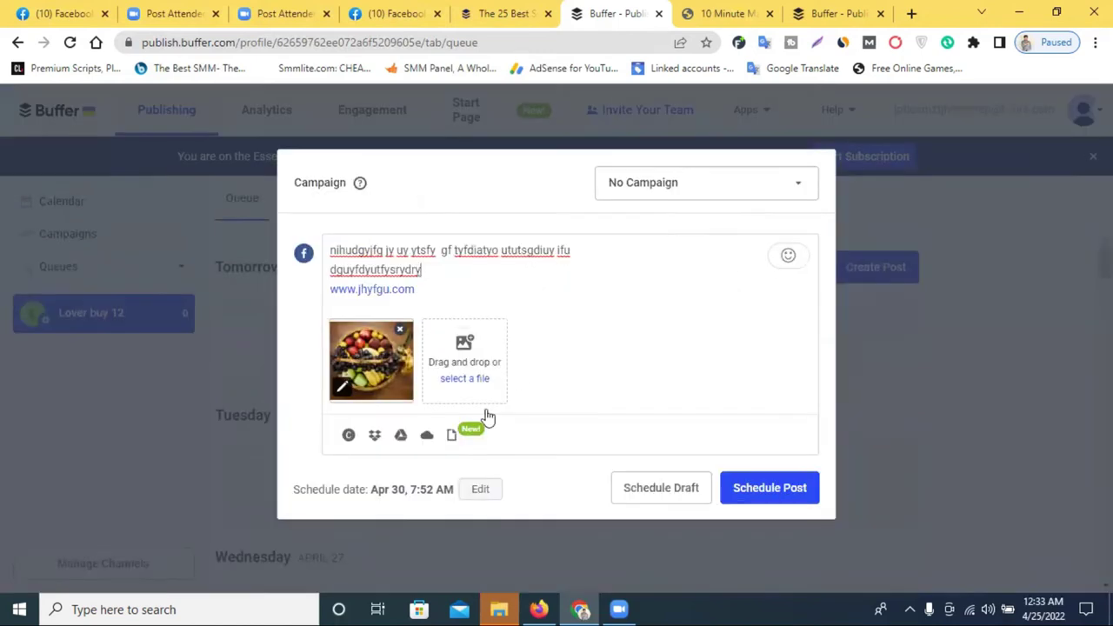
# Step: Reopen the post's schedule settings and set the date to April 27, 2022
pyautogui.click(478, 492)
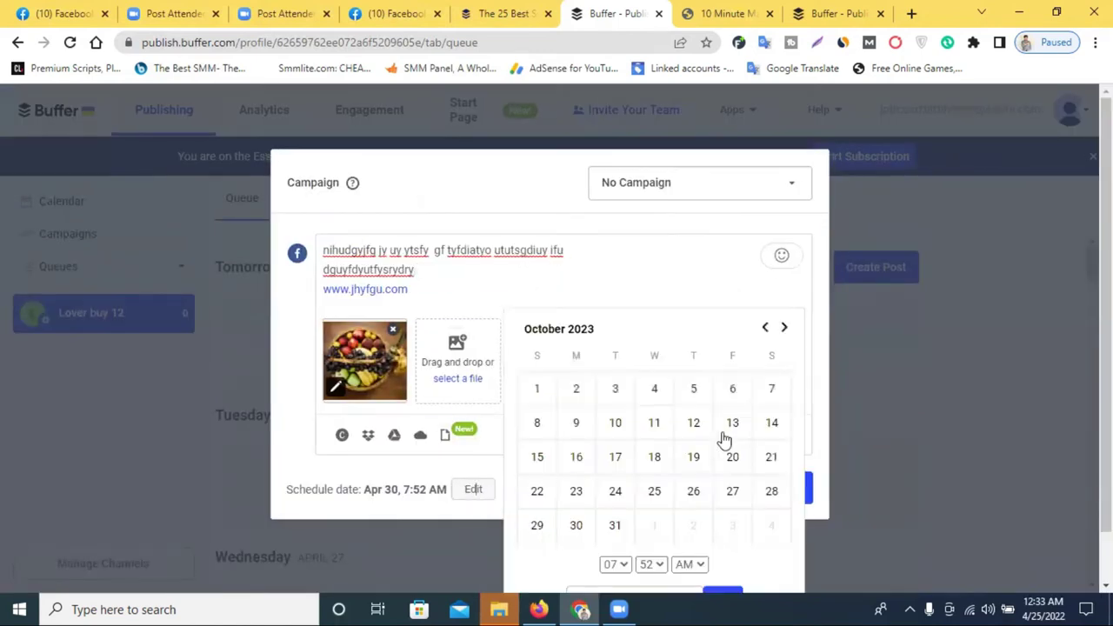
pyautogui.scroll(-1, 666, 461)
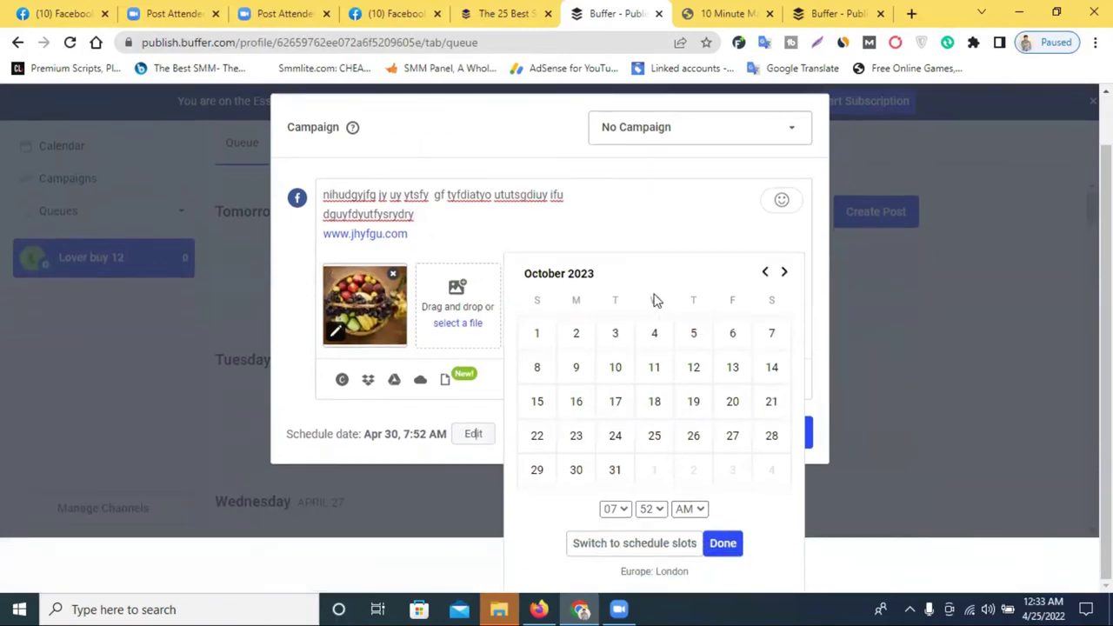
pyautogui.doubleClick(762, 273)
pyautogui.click(761, 273)
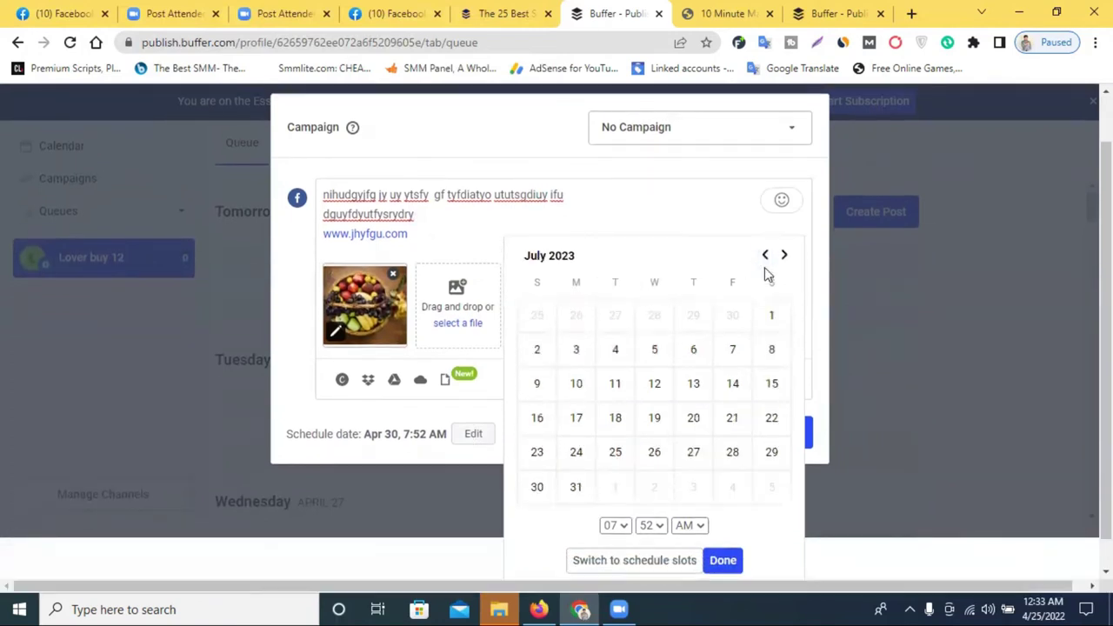
pyautogui.click(761, 273)
pyautogui.doubleClick(761, 273)
pyautogui.doubleClick(762, 273)
pyautogui.doubleClick(762, 273)
pyautogui.tripleClick(761, 273)
pyautogui.doubleClick(762, 273)
pyautogui.doubleClick(761, 273)
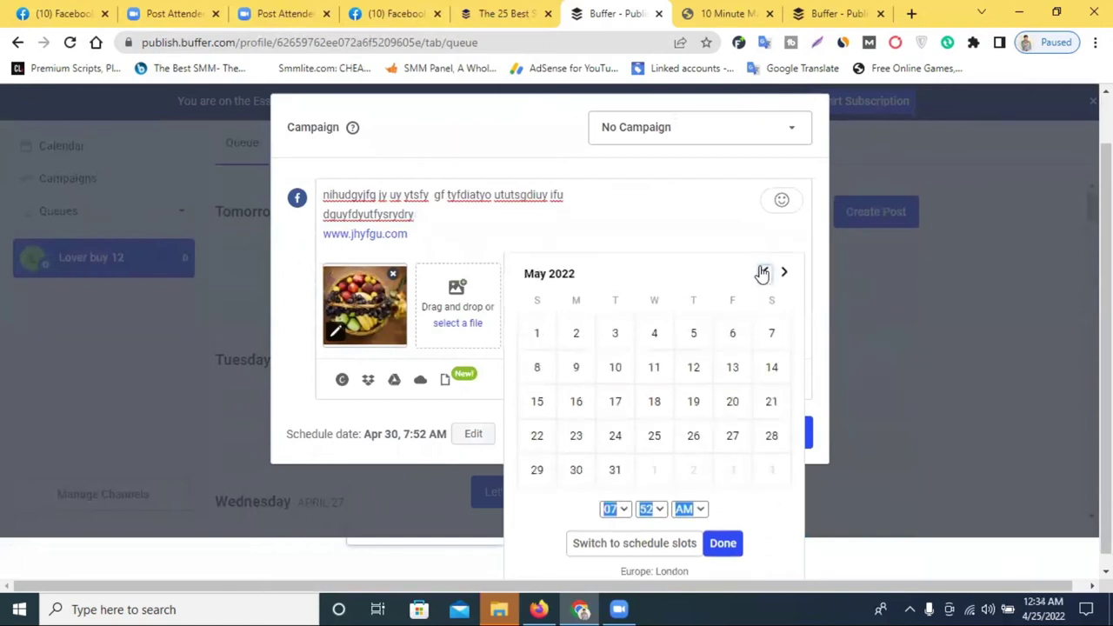
pyautogui.click(762, 273)
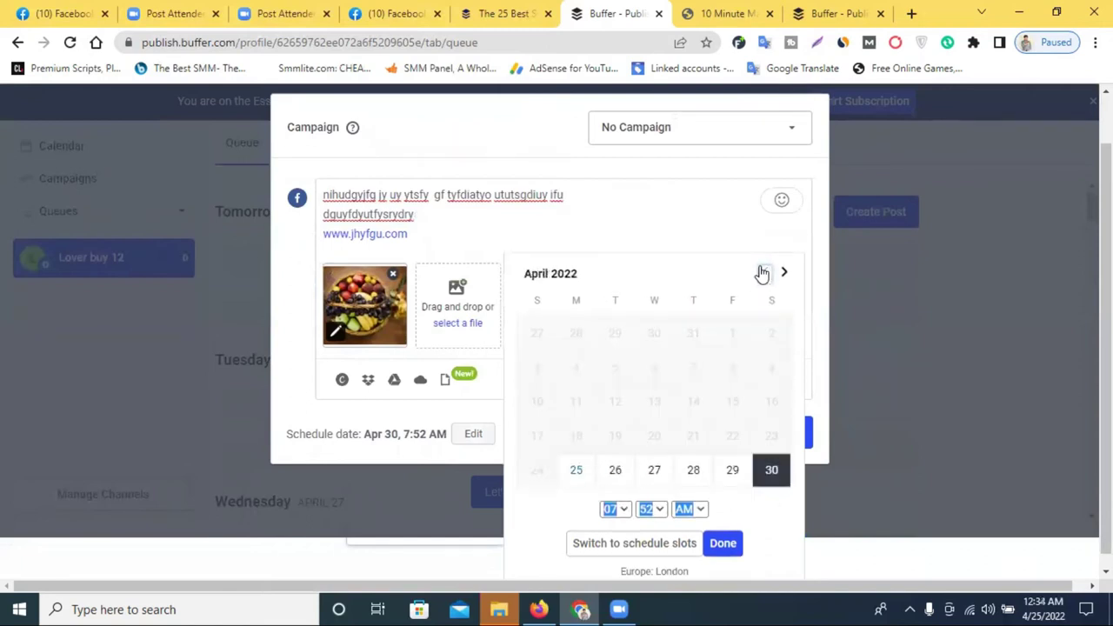
pyautogui.click(655, 477)
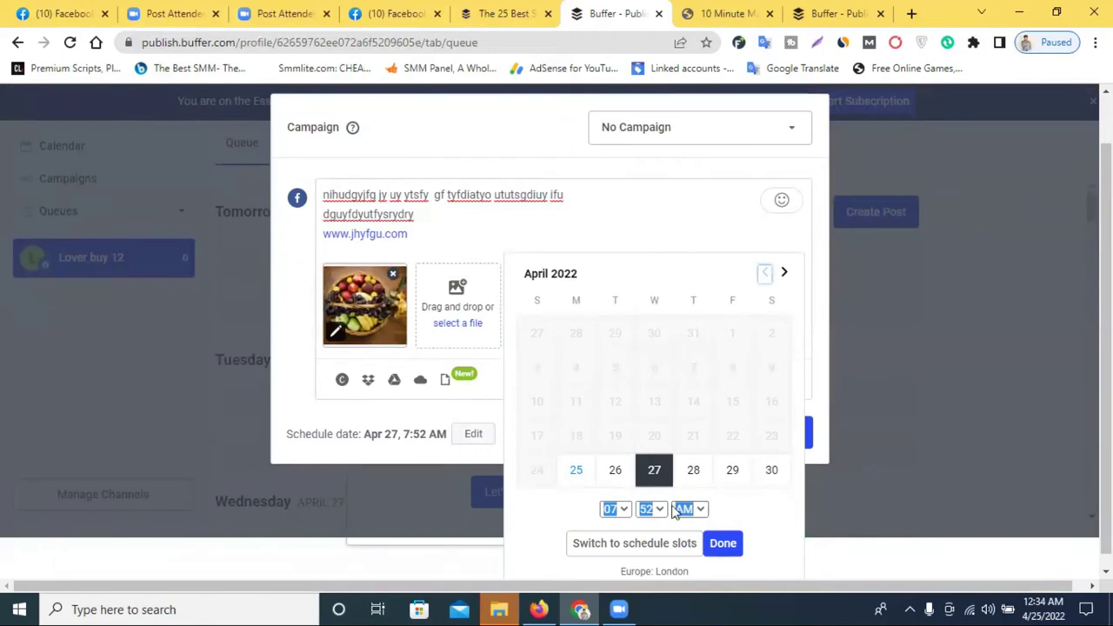
# Step: Set the post's scheduled time to 7:39 AM and confirm the schedule settings
pyautogui.click(701, 521)
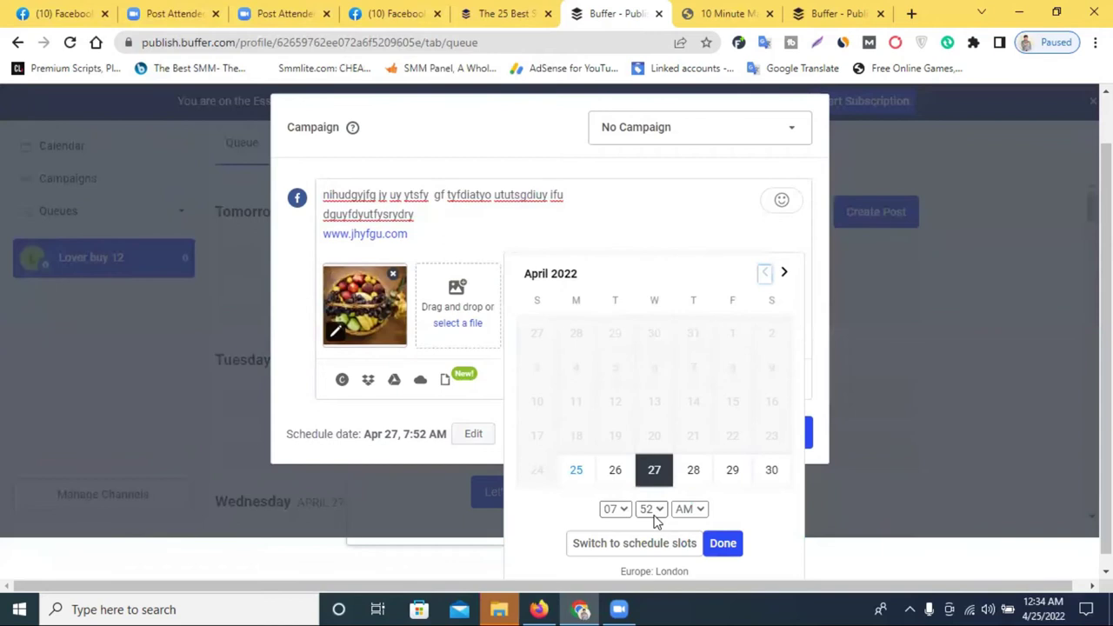
pyautogui.click(652, 510)
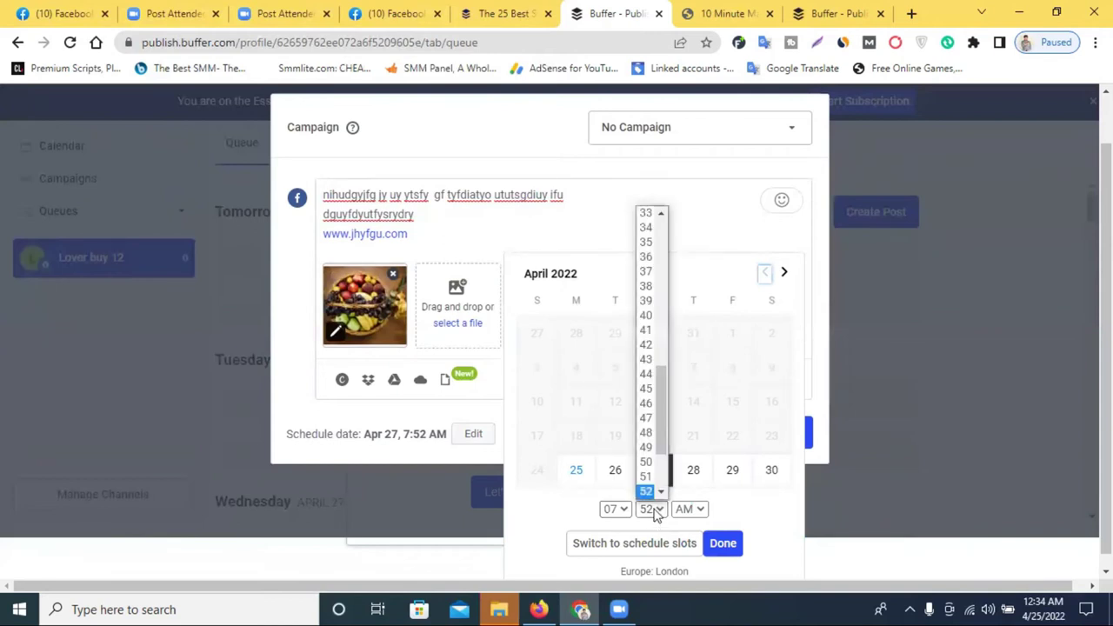
pyautogui.click(647, 300)
pyautogui.click(688, 509)
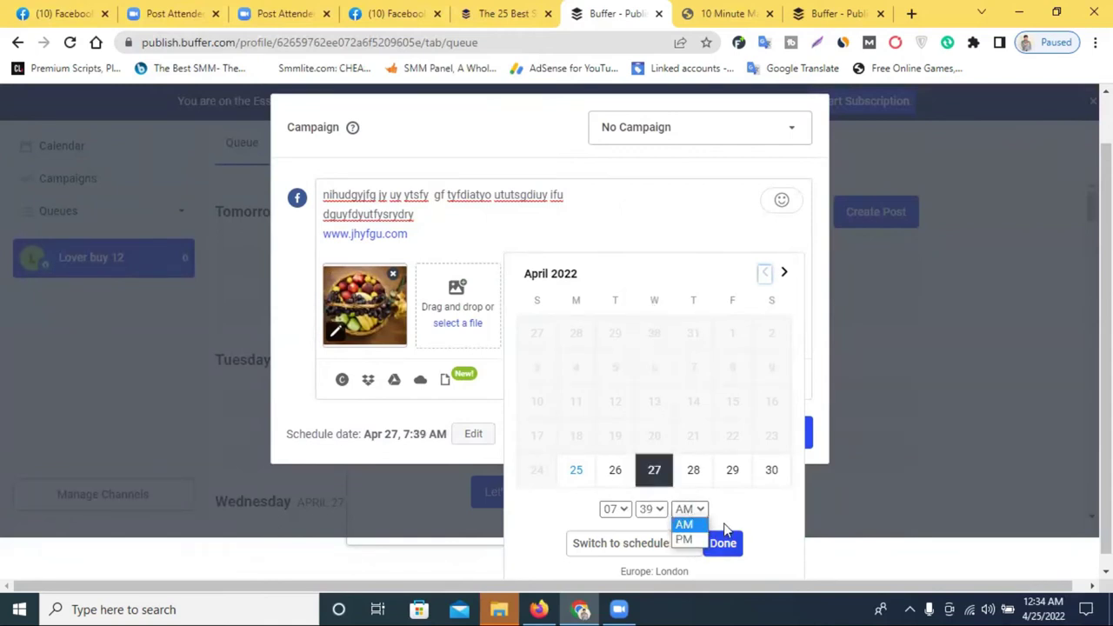
pyautogui.click(684, 524)
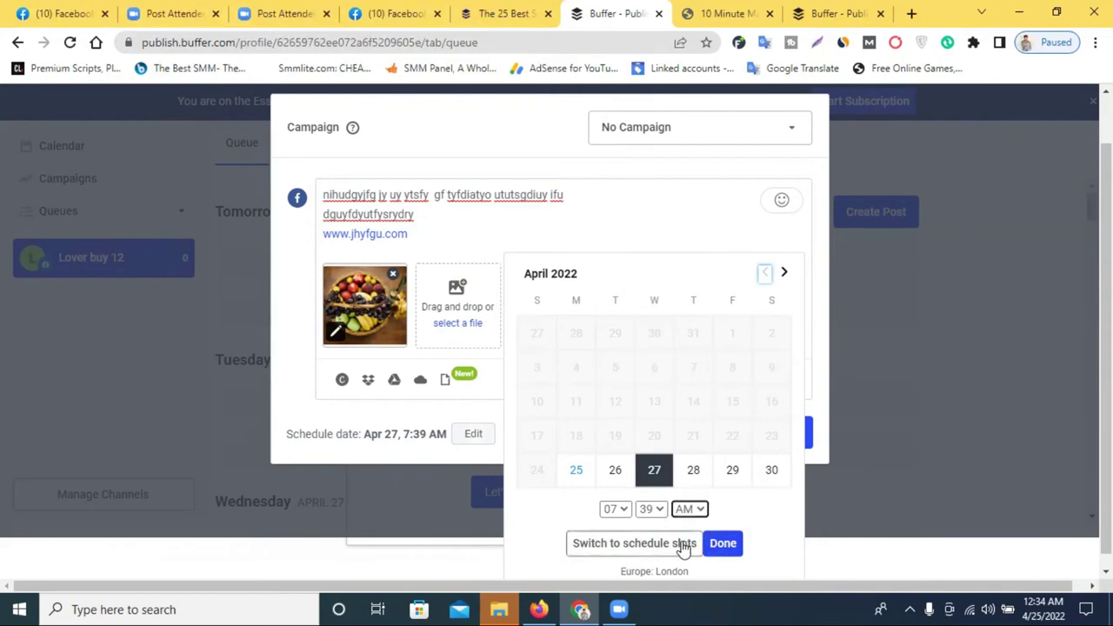
pyautogui.click(724, 544)
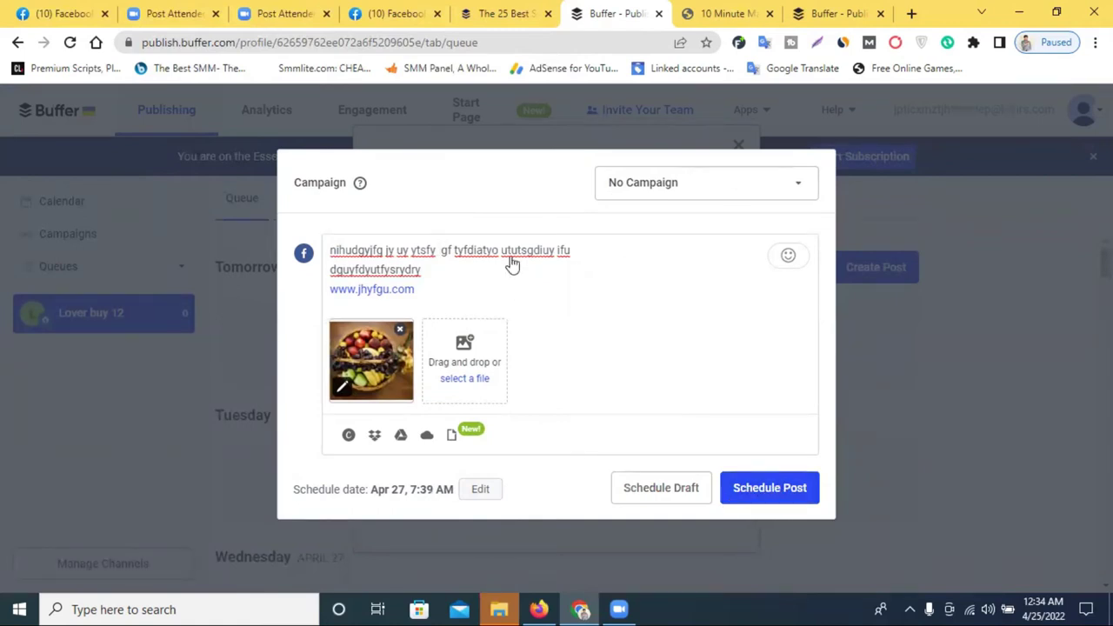
# Step: Schedule the post and dismiss the welcome tour offer
pyautogui.click(755, 490)
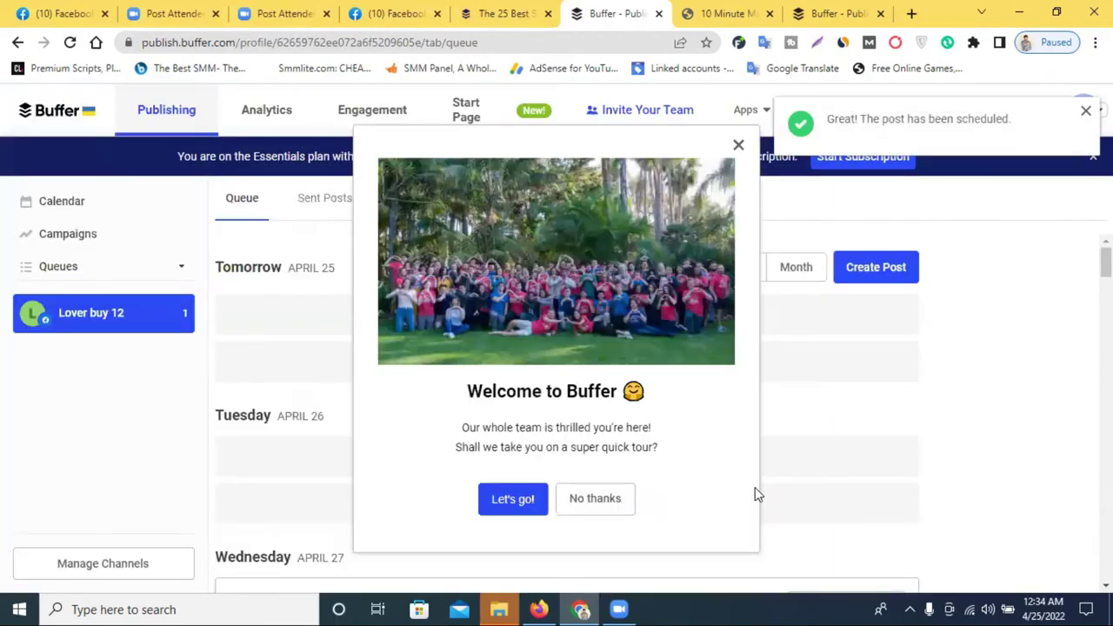
pyautogui.click(738, 146)
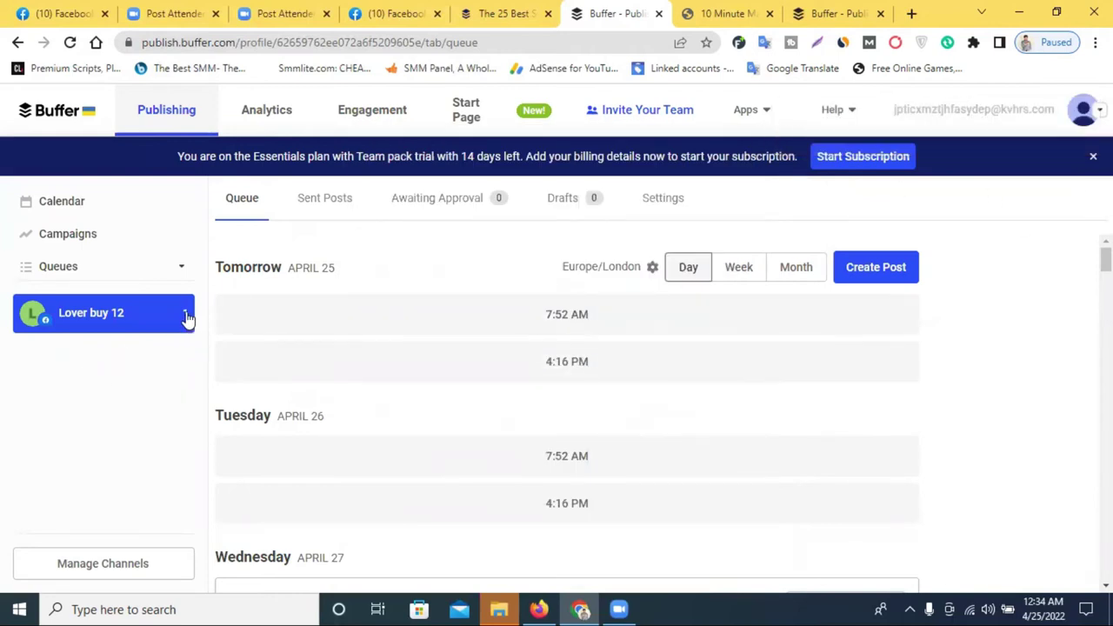
# Step: Examine the scheduled post under April 27 and the surrounding posting slots in the "Lover buy 12" queue
pyautogui.click(186, 319)
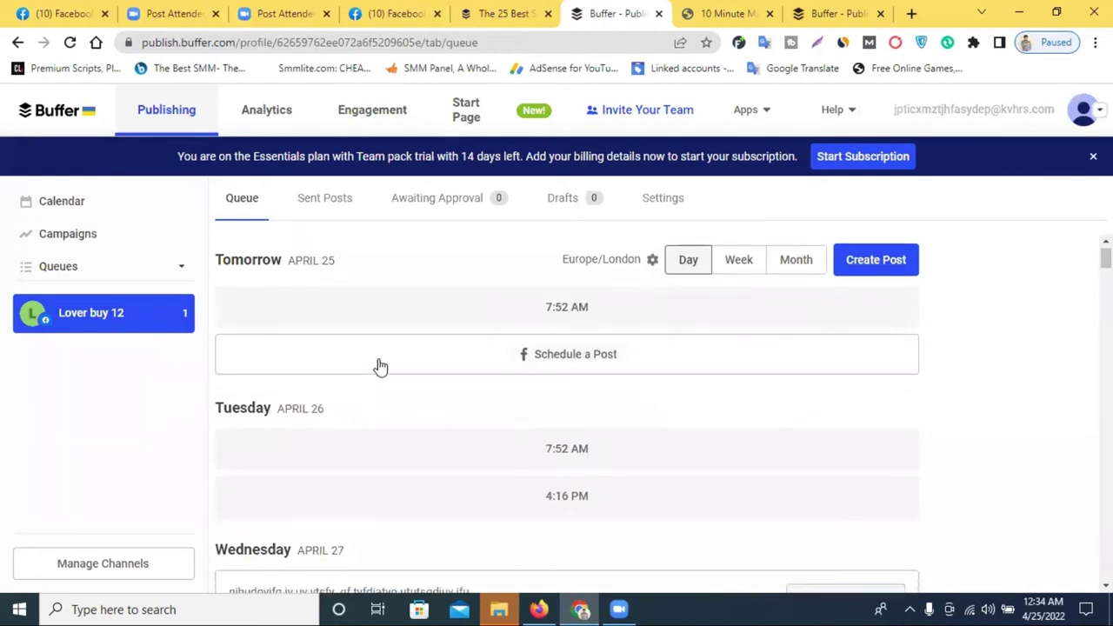
pyautogui.scroll(-3, 405, 240)
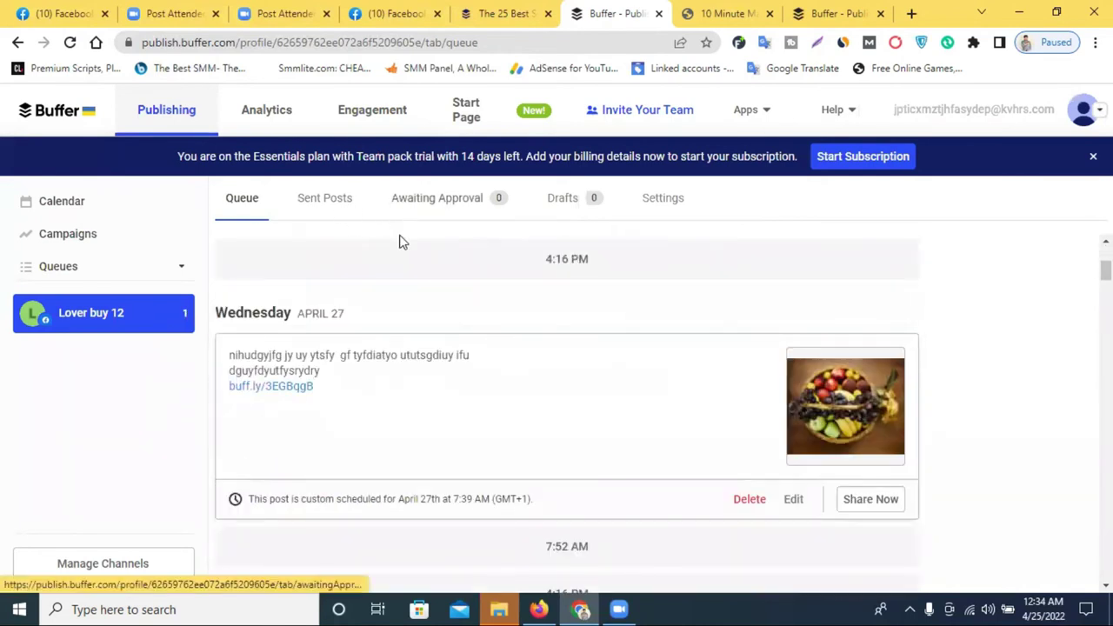
pyautogui.scroll(2, 363, 367)
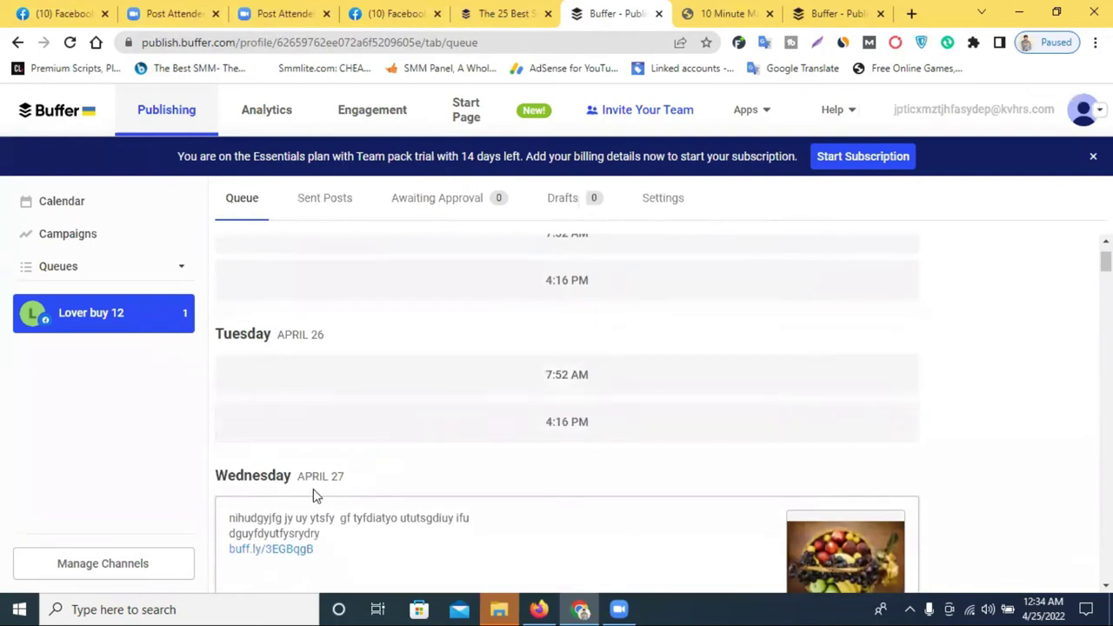
pyautogui.scroll(-3, 351, 491)
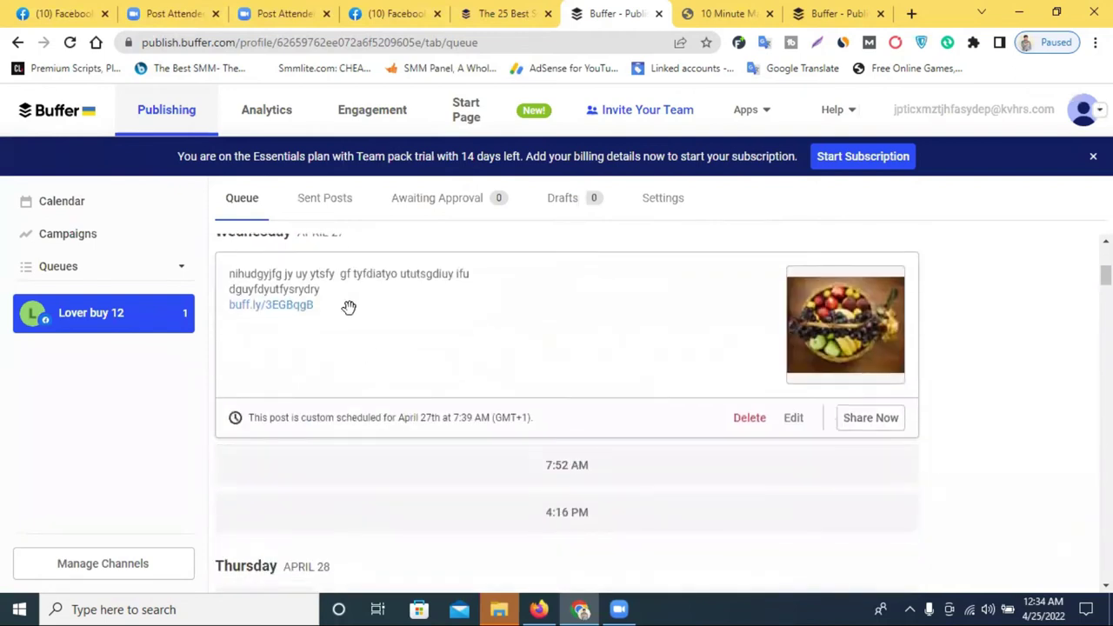
pyautogui.scroll(1, 377, 332)
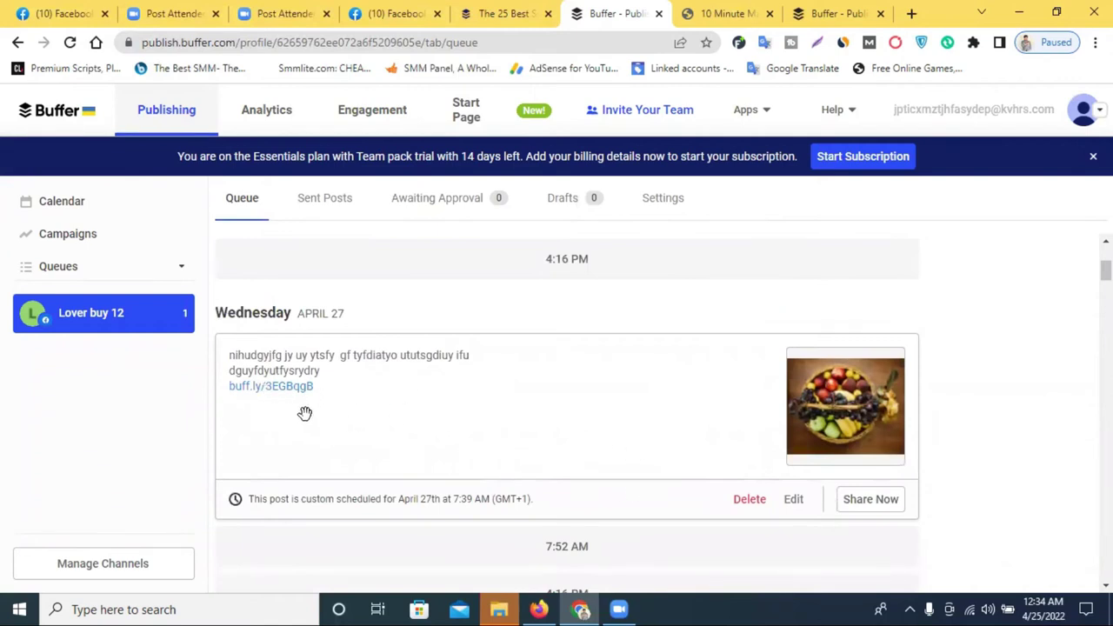
pyautogui.scroll(3, 499, 429)
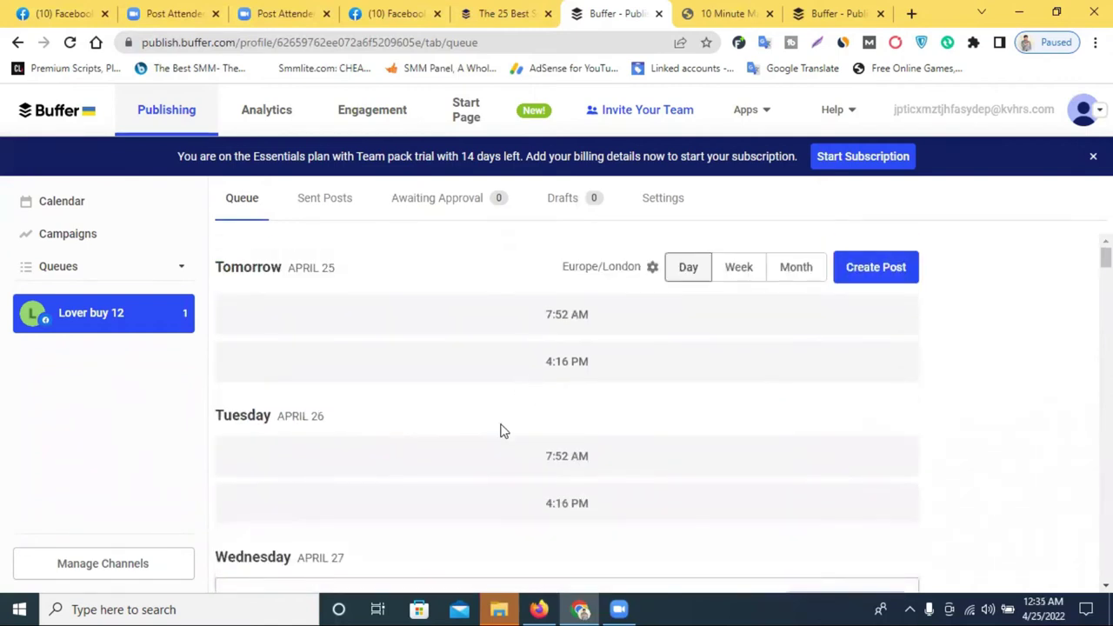
pyautogui.scroll(-4, 470, 355)
pyautogui.scroll(-4, 502, 339)
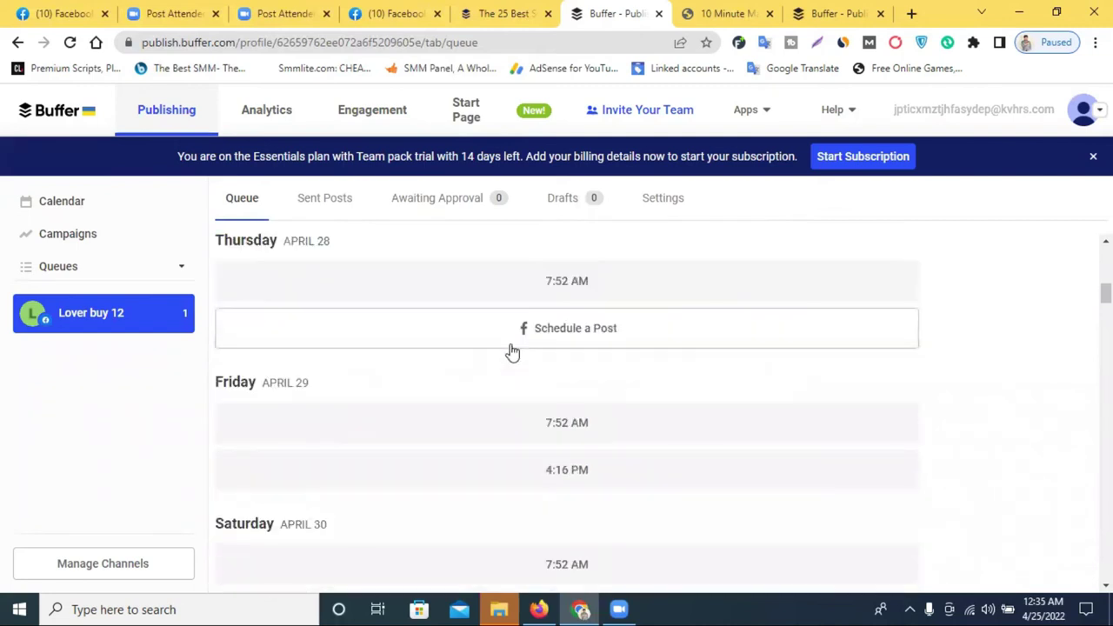
# Step: View the Start Page section and examine the analytics overview and its Instagram channel page
pyautogui.scroll(1, 511, 352)
pyautogui.scroll(3, 511, 352)
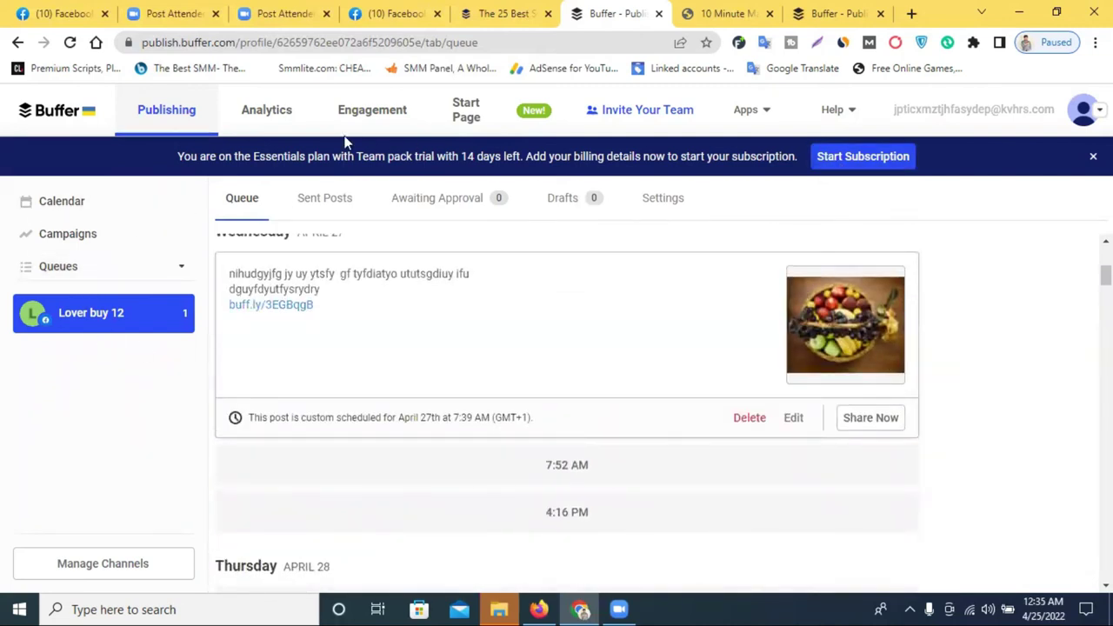
pyautogui.click(459, 118)
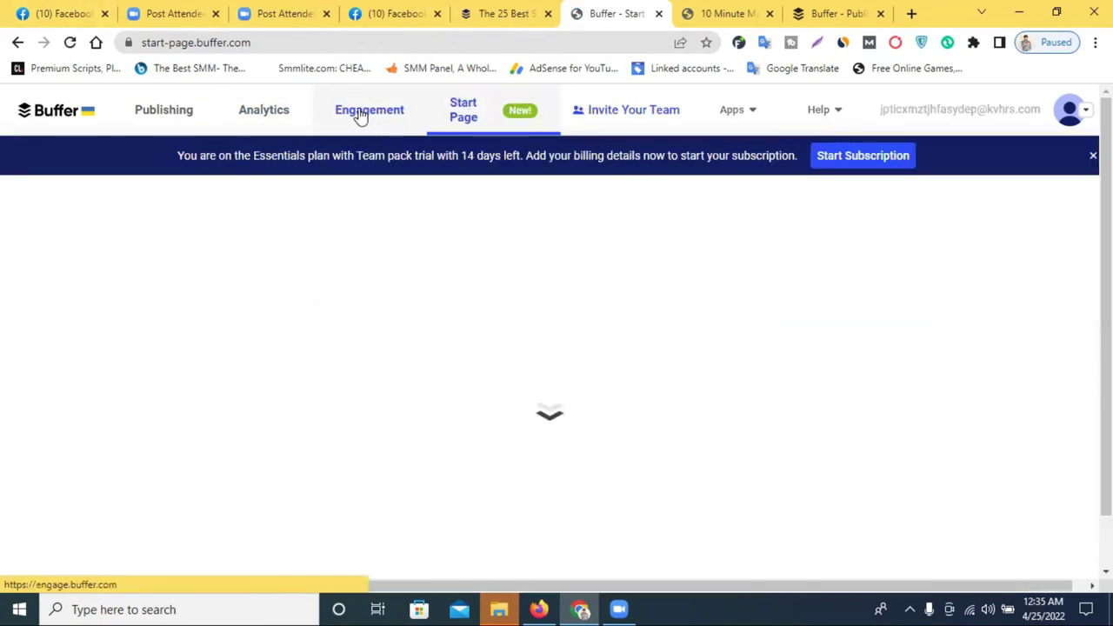
pyautogui.click(263, 111)
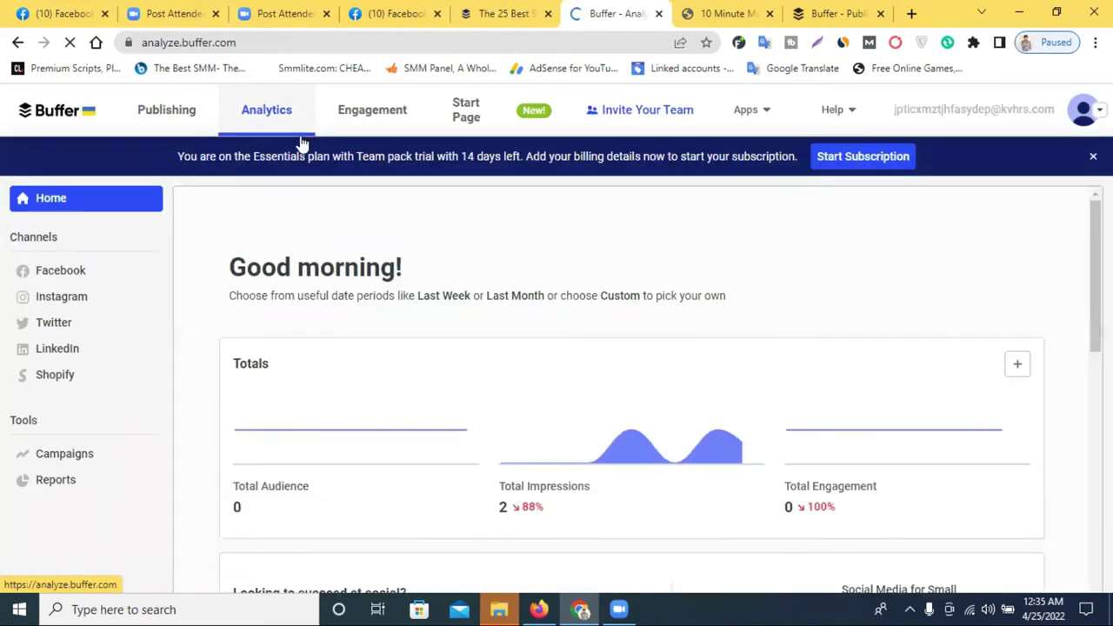
pyautogui.scroll(-2, 686, 375)
pyautogui.scroll(-2, 686, 374)
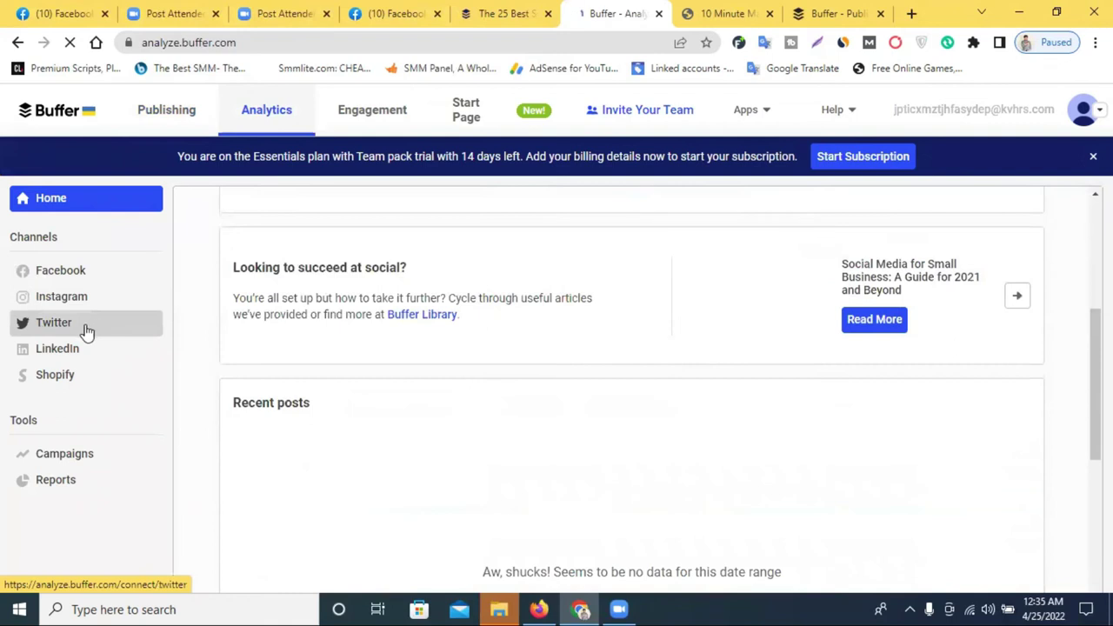
pyautogui.click(68, 295)
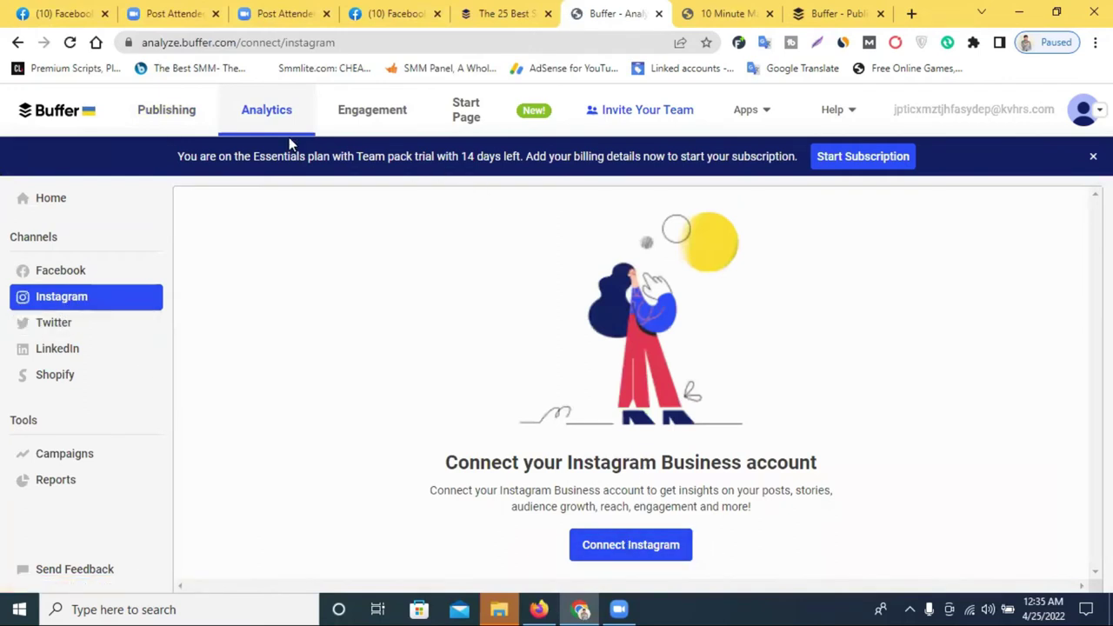
# Step: Return to the publishing queue for "Lover buy 12" and examine the scheduled post and the posting slots around it
pyautogui.click(160, 120)
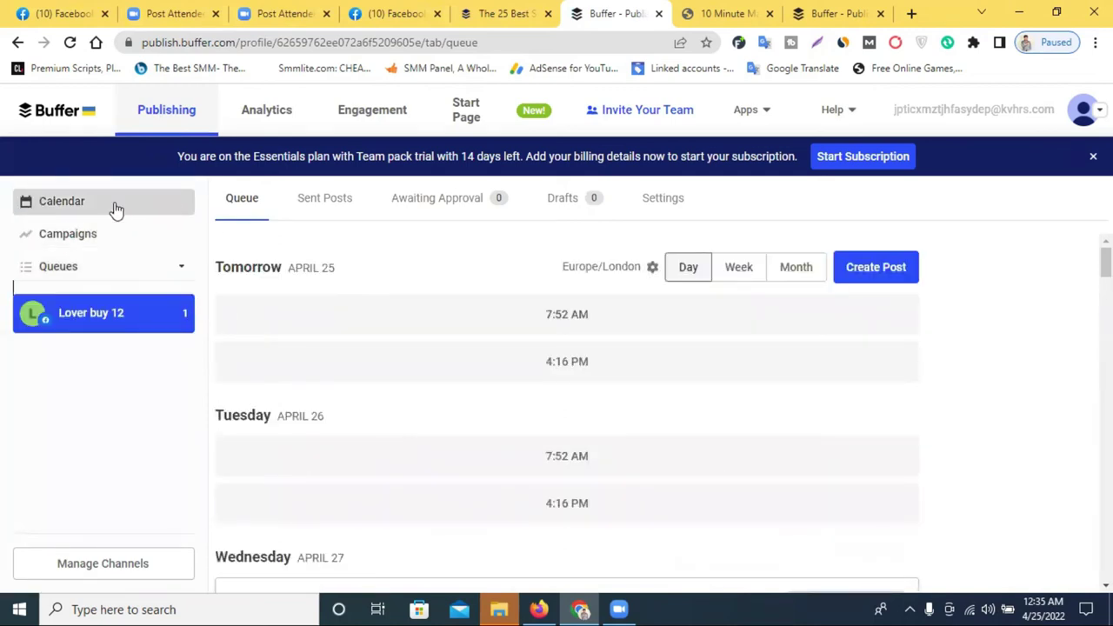
pyautogui.scroll(-1, 268, 328)
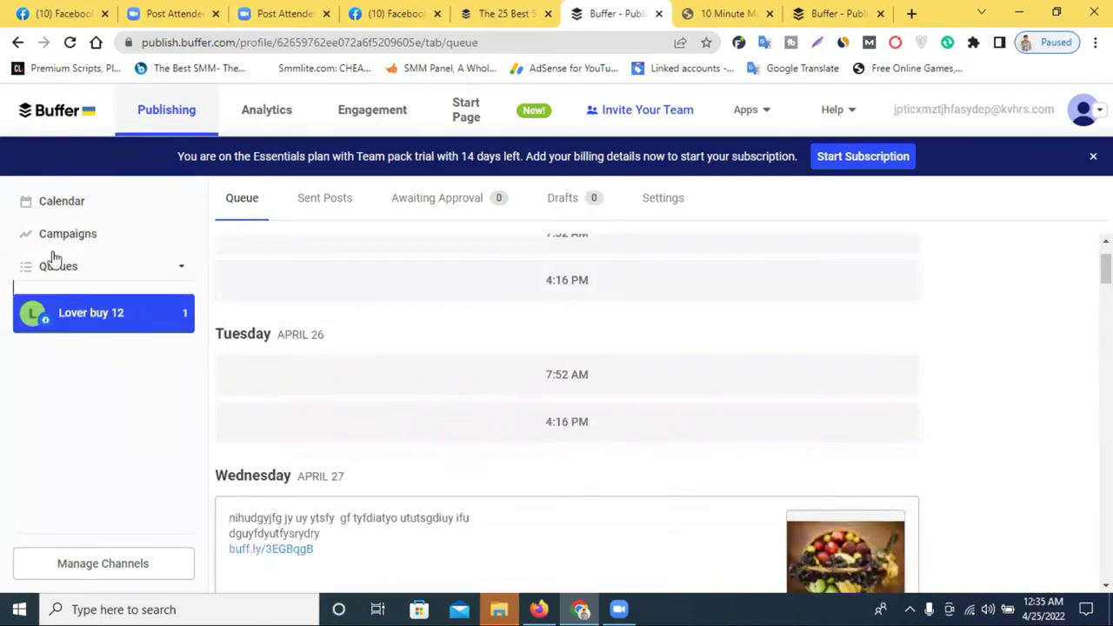
pyautogui.scroll(-3, 558, 359)
pyautogui.scroll(4, 373, 348)
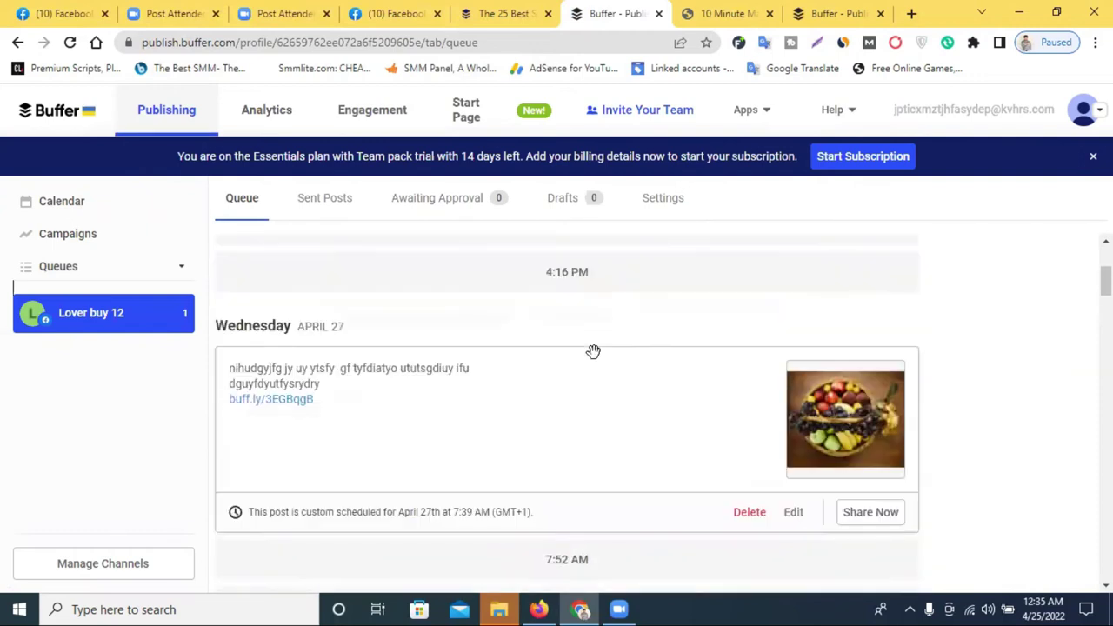
pyautogui.scroll(-4, 540, 366)
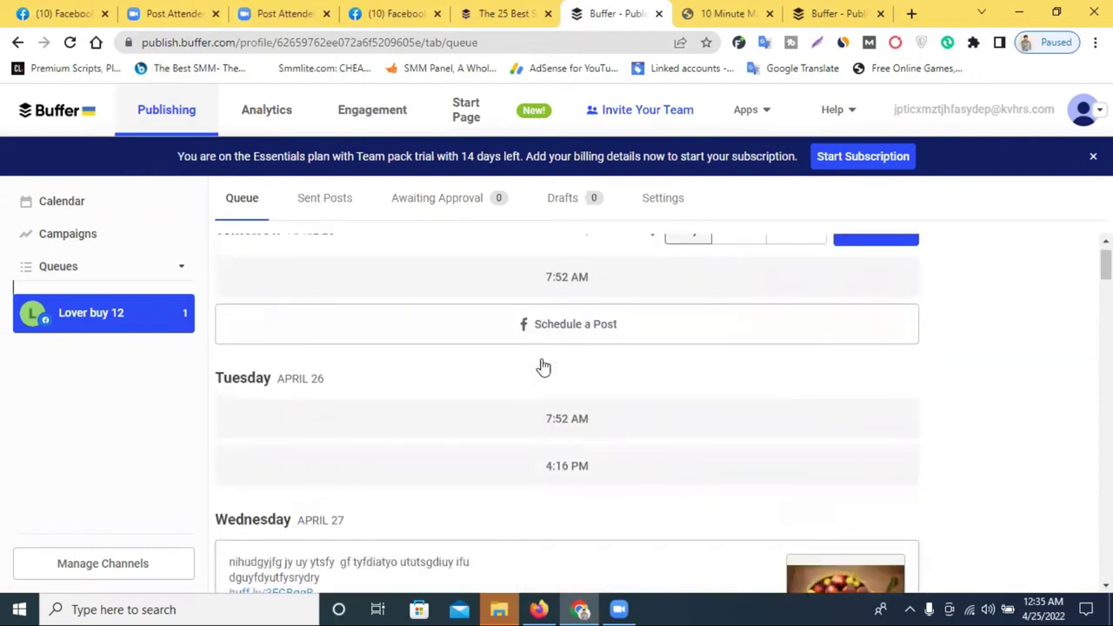
pyautogui.scroll(-3, 542, 368)
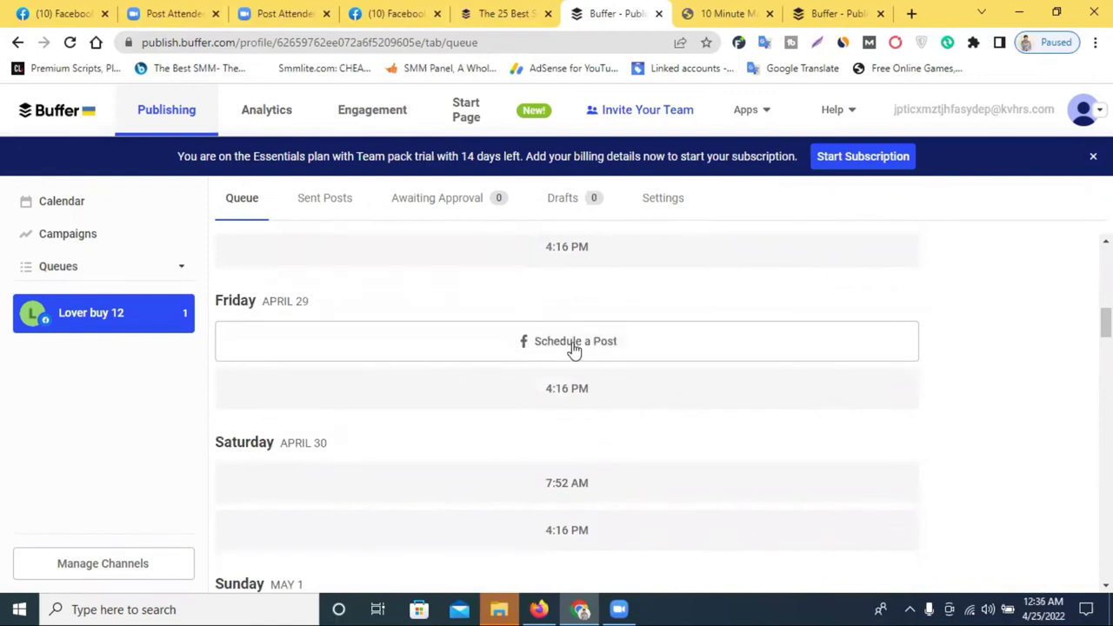
pyautogui.scroll(7, 565, 287)
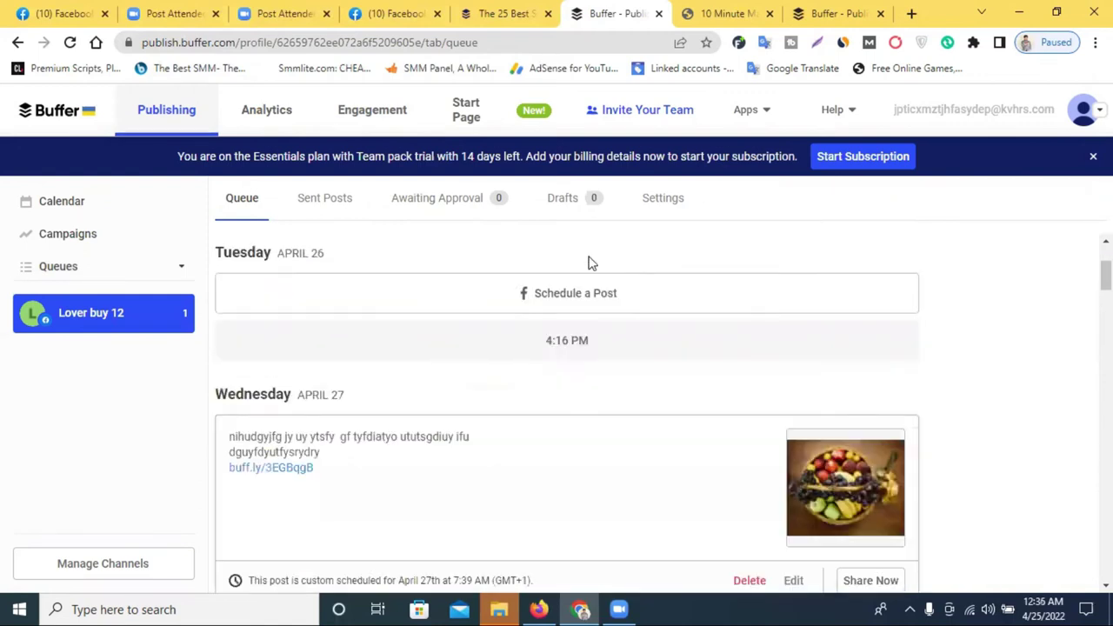
# Step: Examine the analytics overview from the totals down to the profiles and recent reports
pyautogui.click(285, 106)
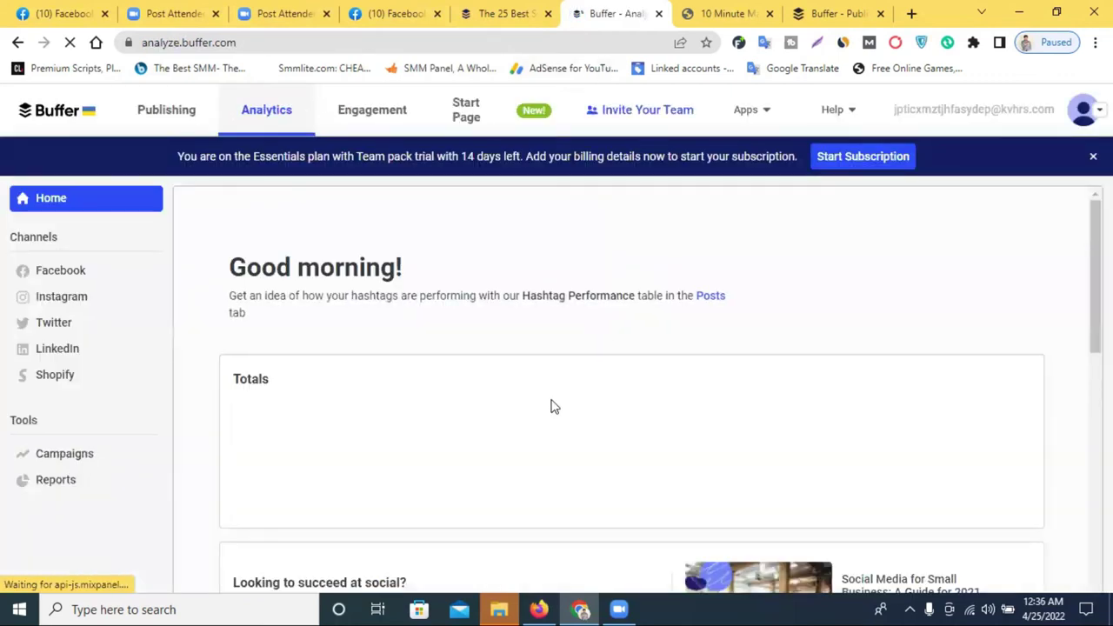
pyautogui.scroll(-4, 551, 405)
pyautogui.scroll(-5, 562, 388)
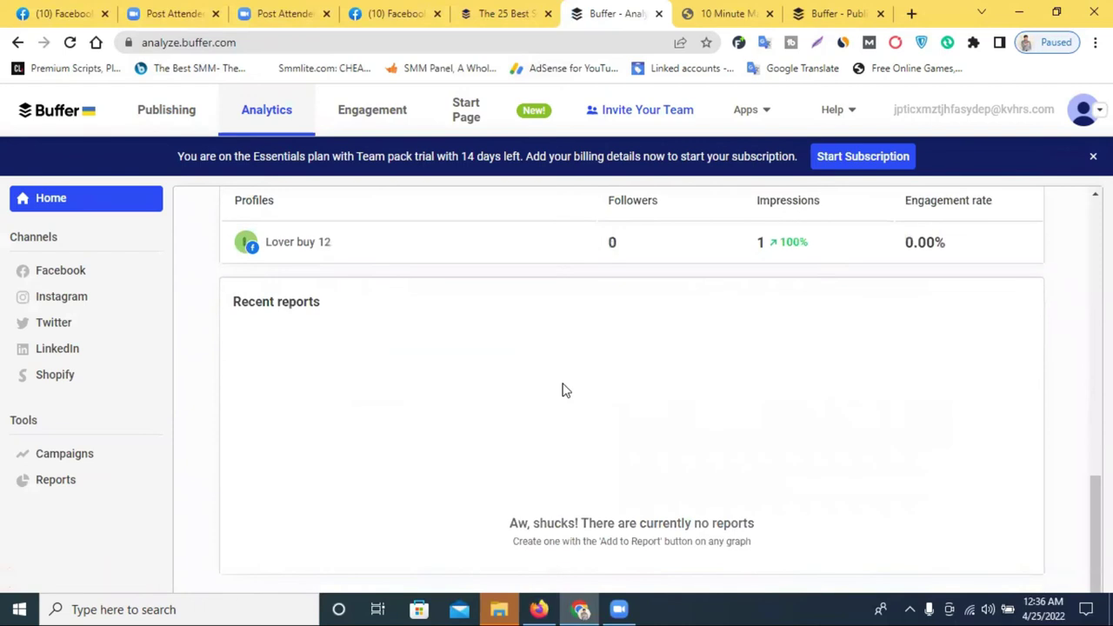
# Step: Start connecting an Instagram business account as a new channel from the Instagram analytics page
pyautogui.click(38, 300)
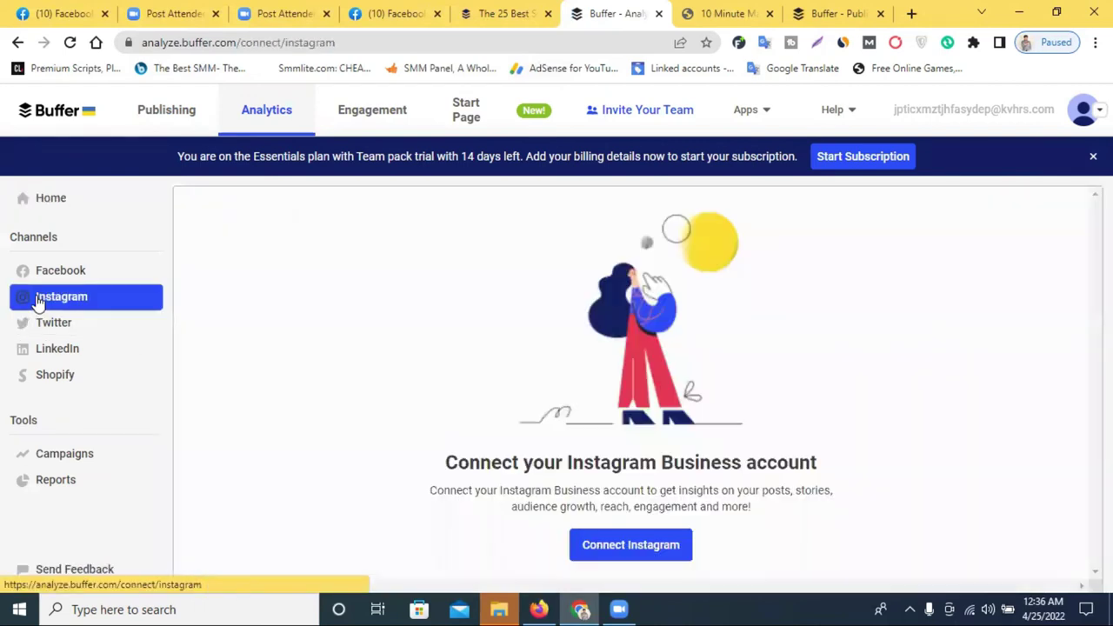
pyautogui.click(593, 561)
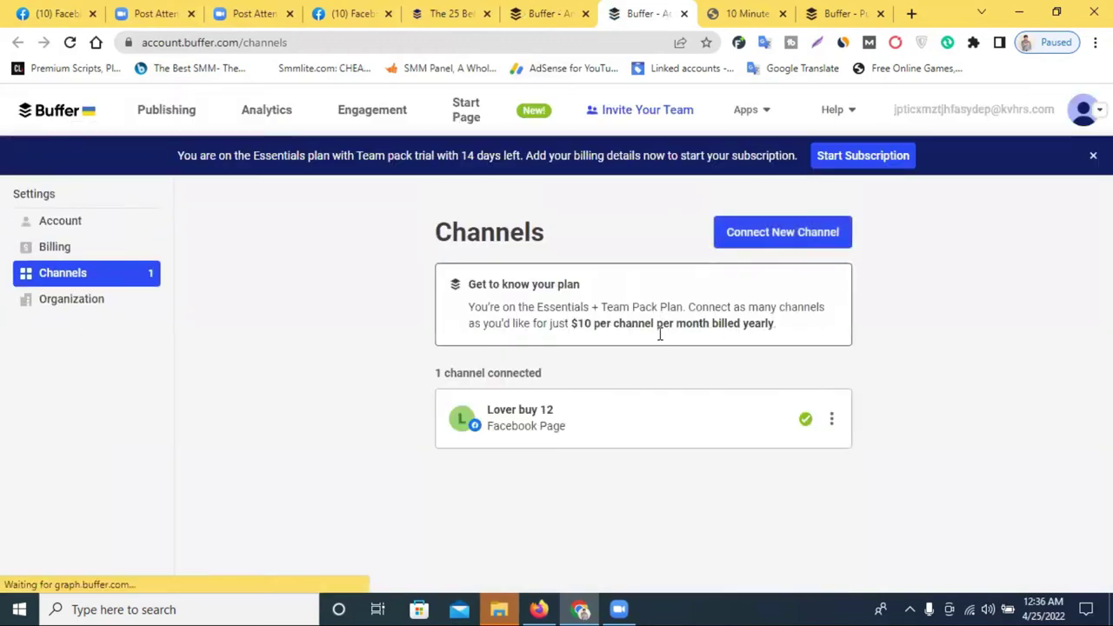
pyautogui.click(782, 243)
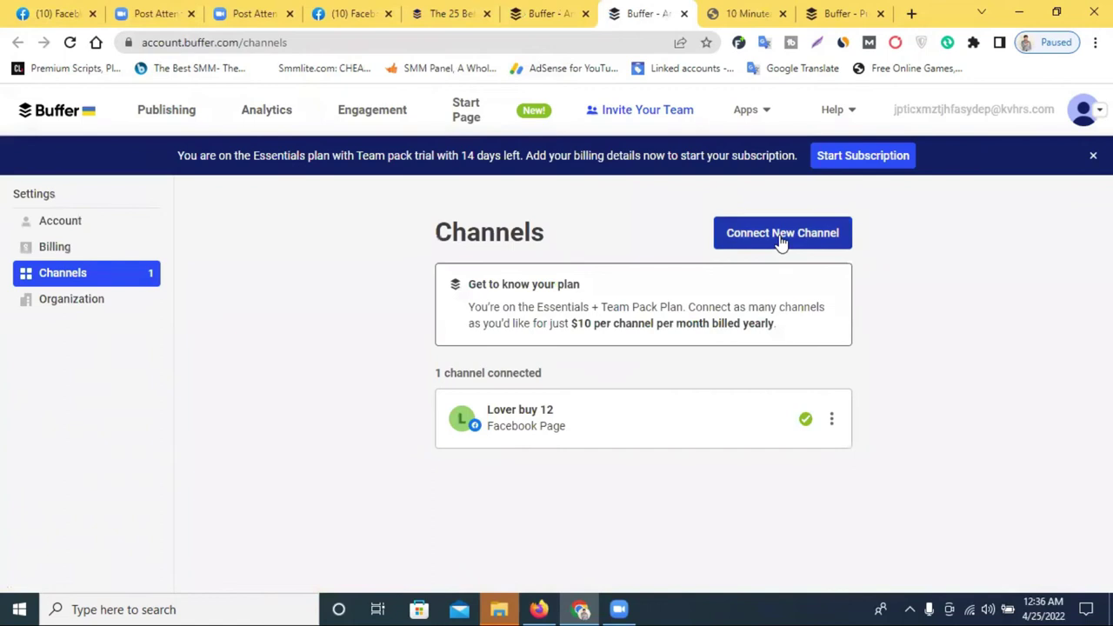
pyautogui.click(471, 433)
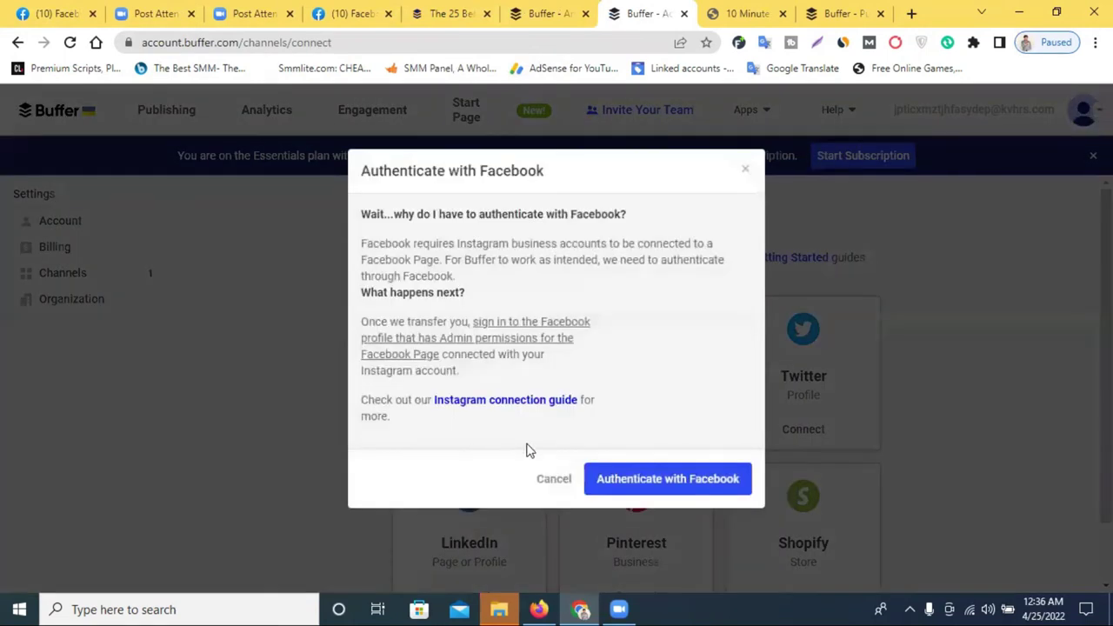
# Step: Authenticate with Facebook using the previously linked profile and add the "talynnkingcoons" Instagram business channel
pyautogui.click(661, 487)
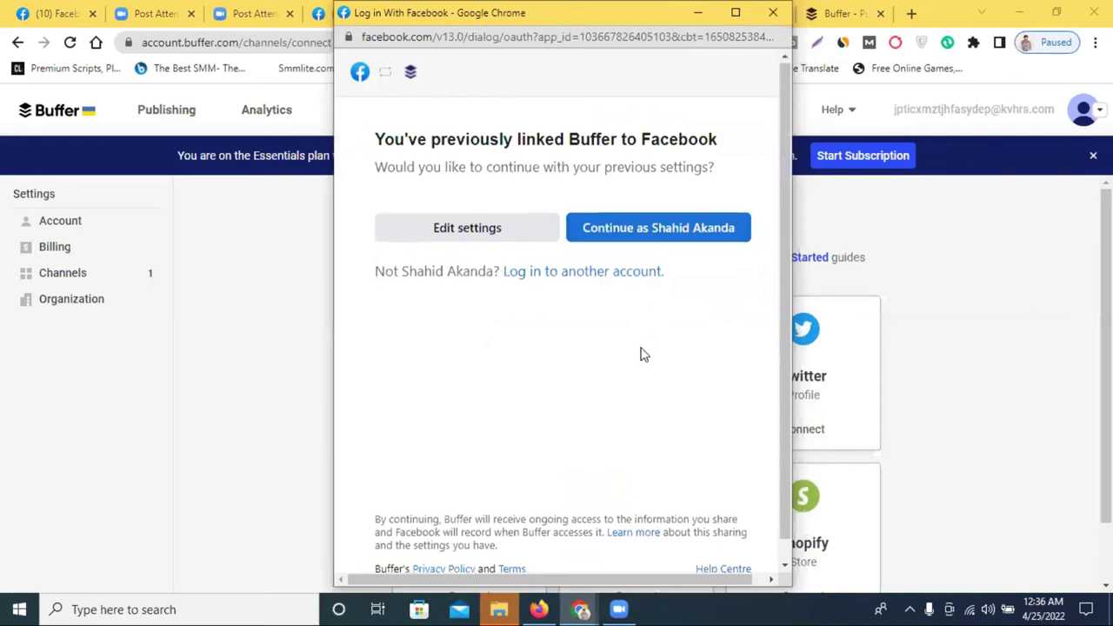
pyautogui.scroll(-1, 640, 354)
pyautogui.scroll(1, 641, 354)
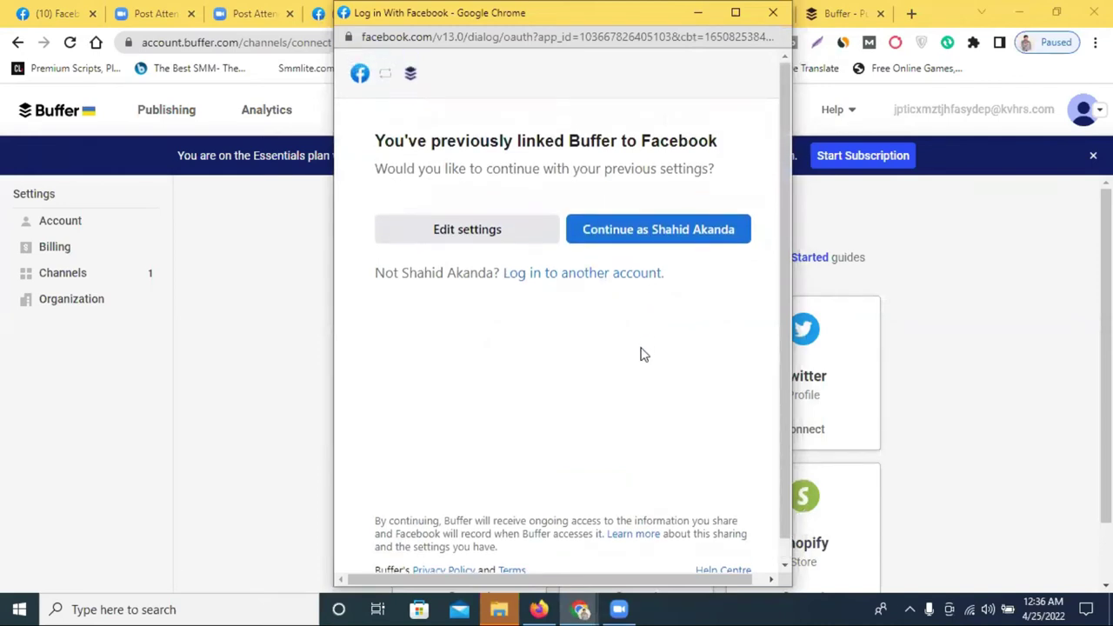
pyautogui.click(652, 238)
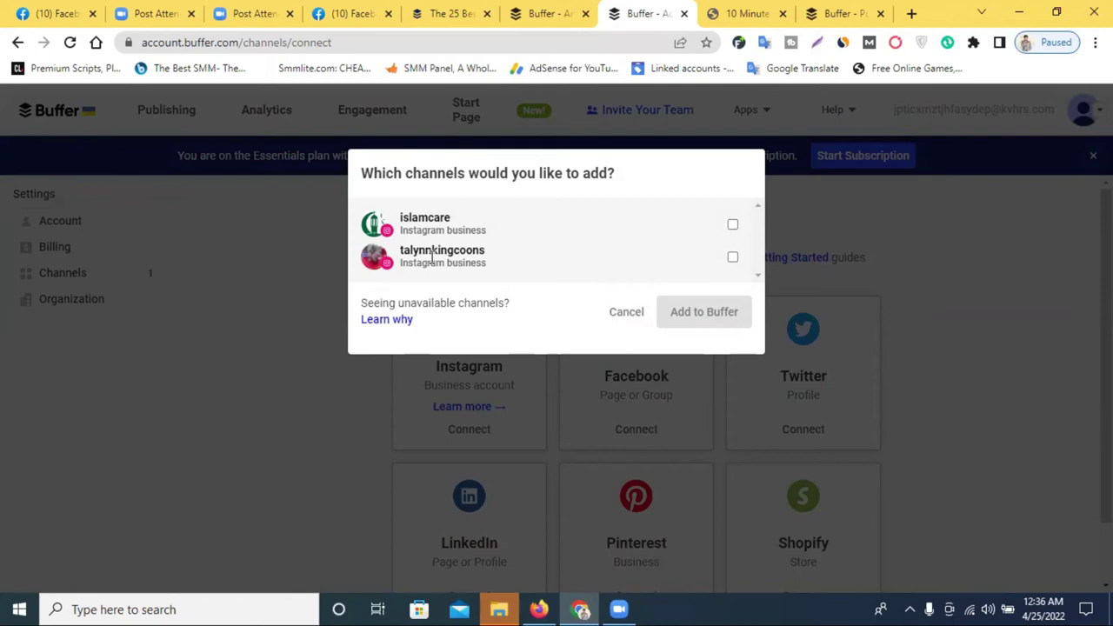
pyautogui.click(731, 258)
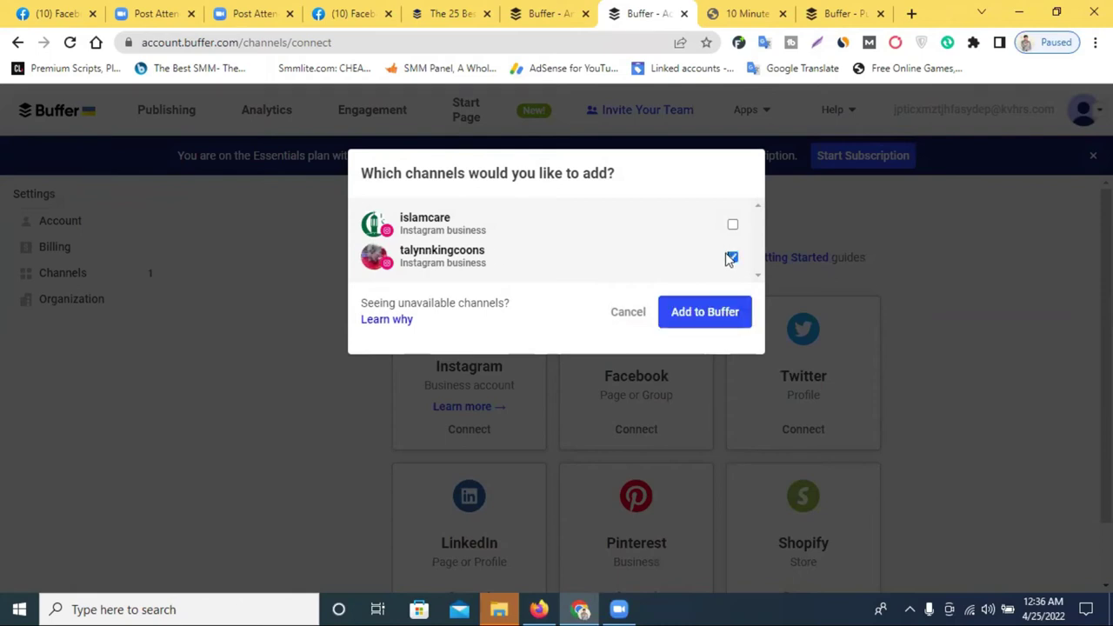
pyautogui.click(685, 319)
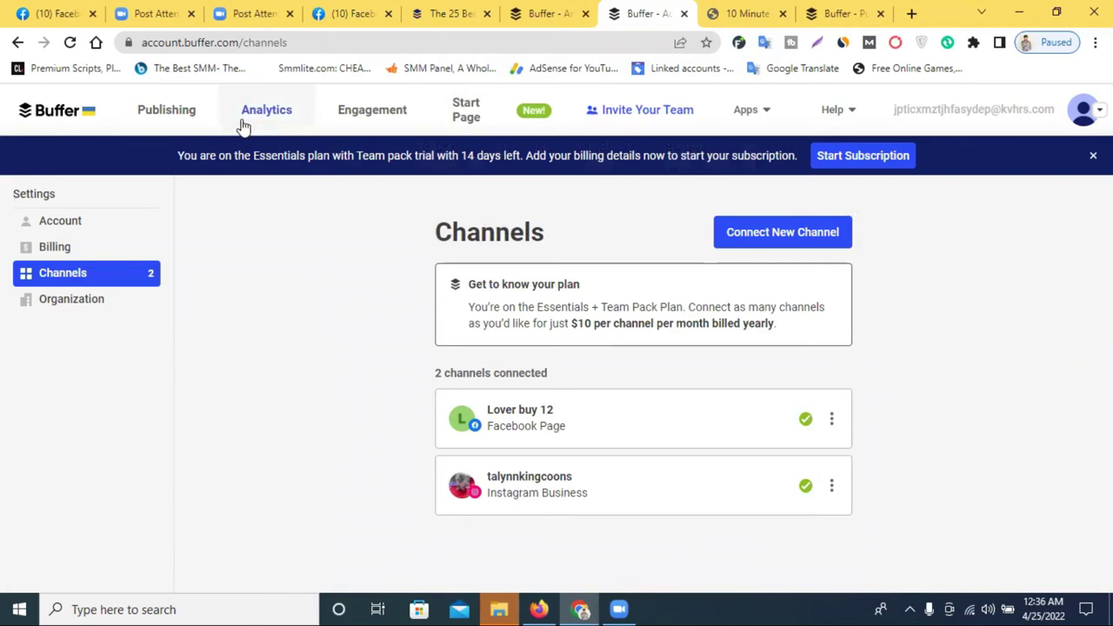
# Step: Open the publishing queues and examine the posting slots of "Lover buy 12" and the "talynnkingcoons" Instagram channel
pyautogui.click(180, 122)
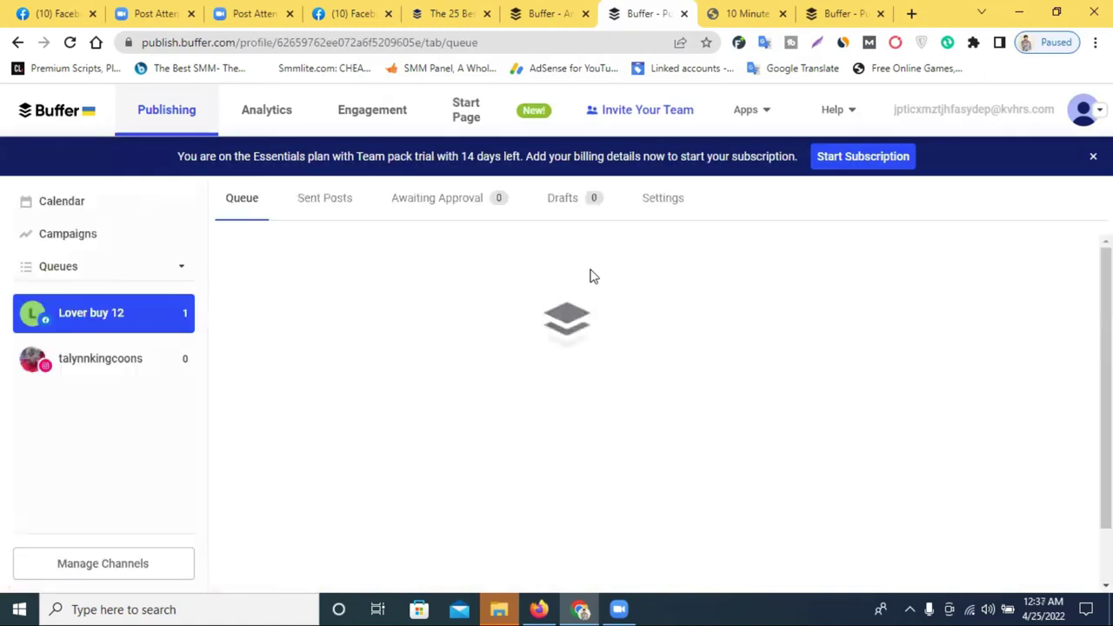
pyautogui.scroll(-2, 600, 282)
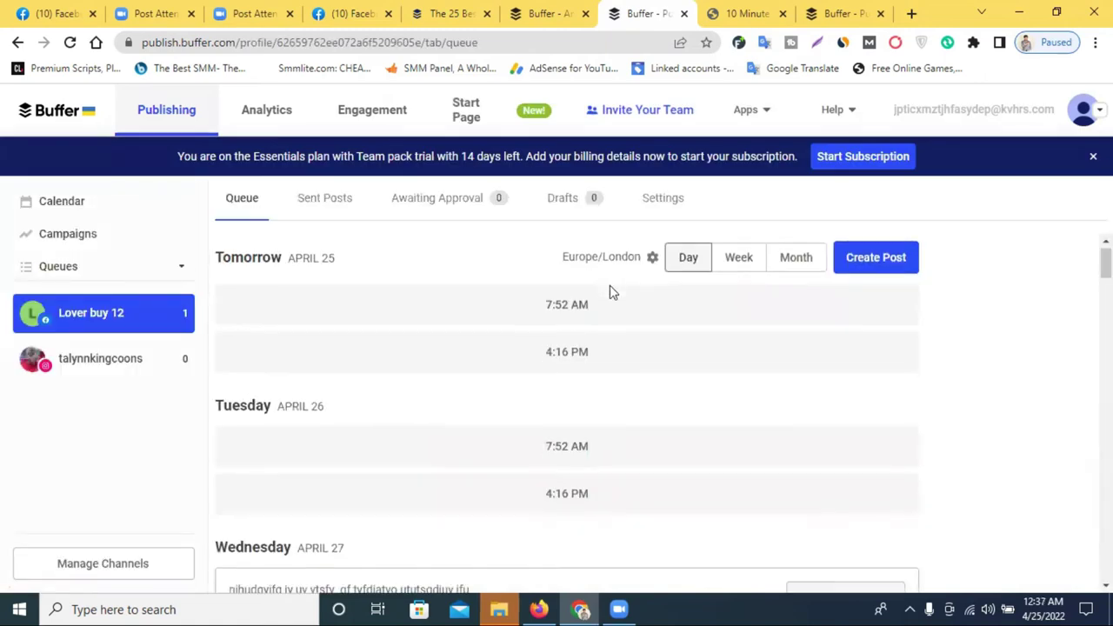
pyautogui.scroll(2, 562, 435)
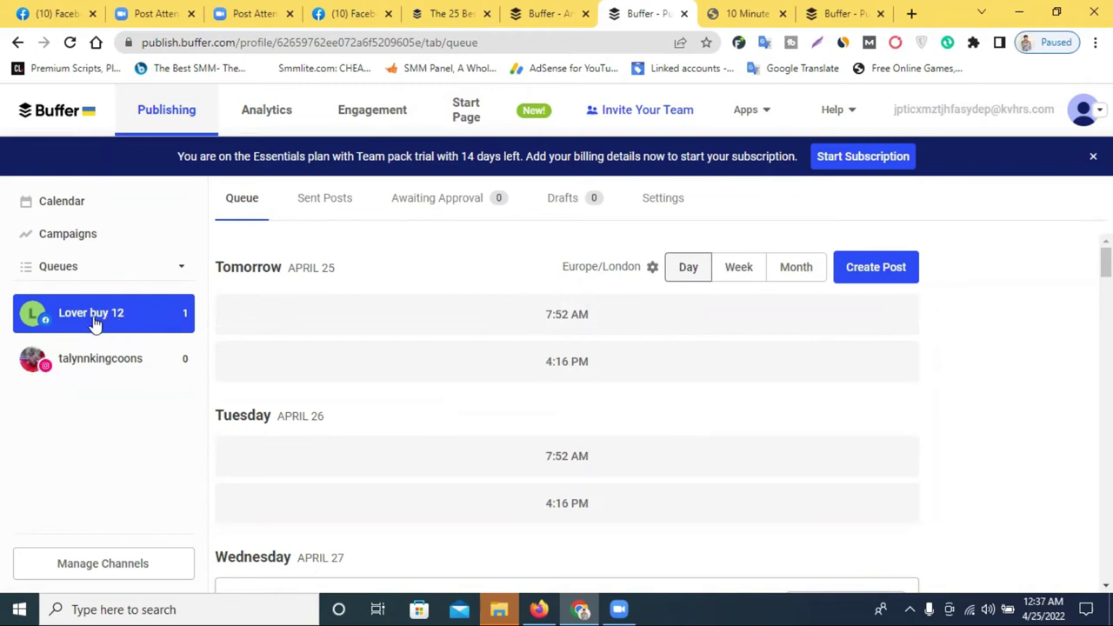
pyautogui.click(94, 367)
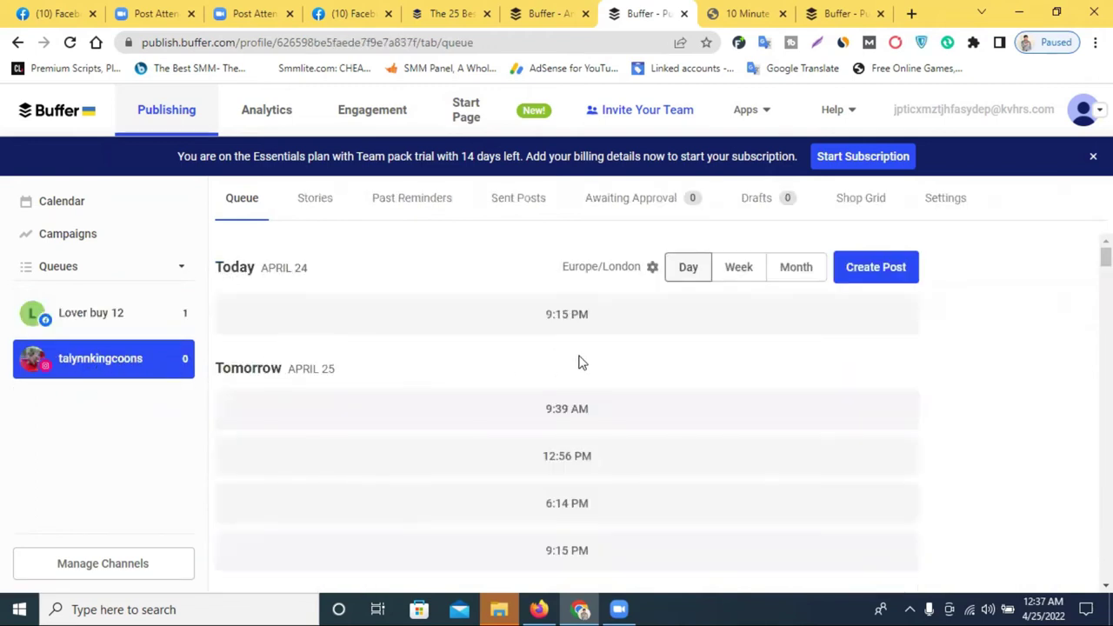
pyautogui.scroll(-1, 521, 373)
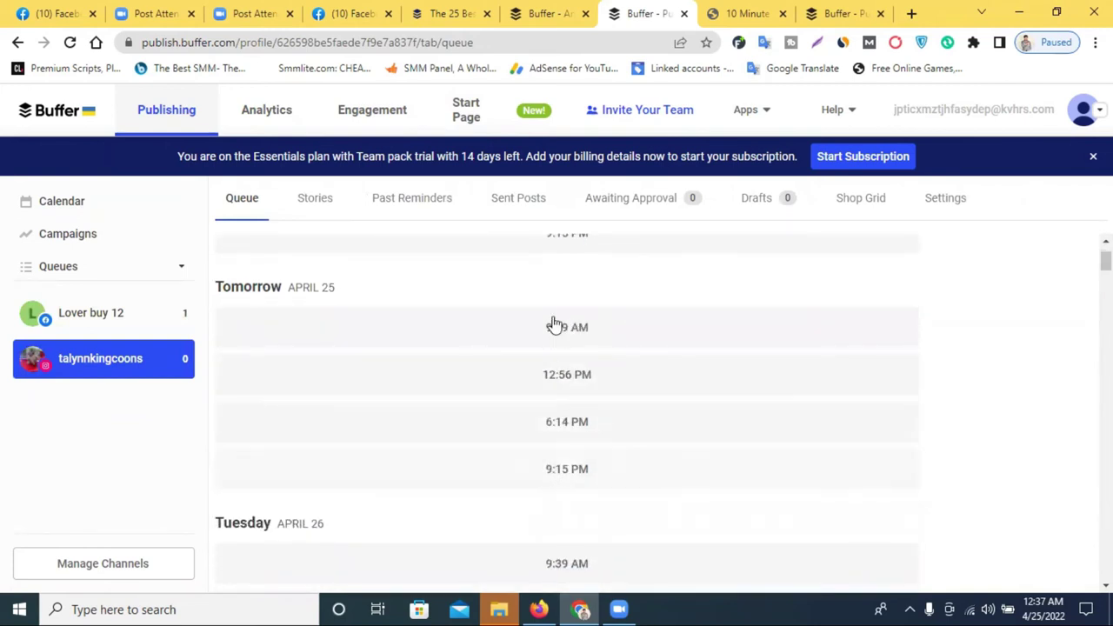
# Step: Examine the Instagram composer's caption, first comment, shop link, location and campaign fields for the April 25, 9:39 AM slot, and close it without saving
pyautogui.click(537, 333)
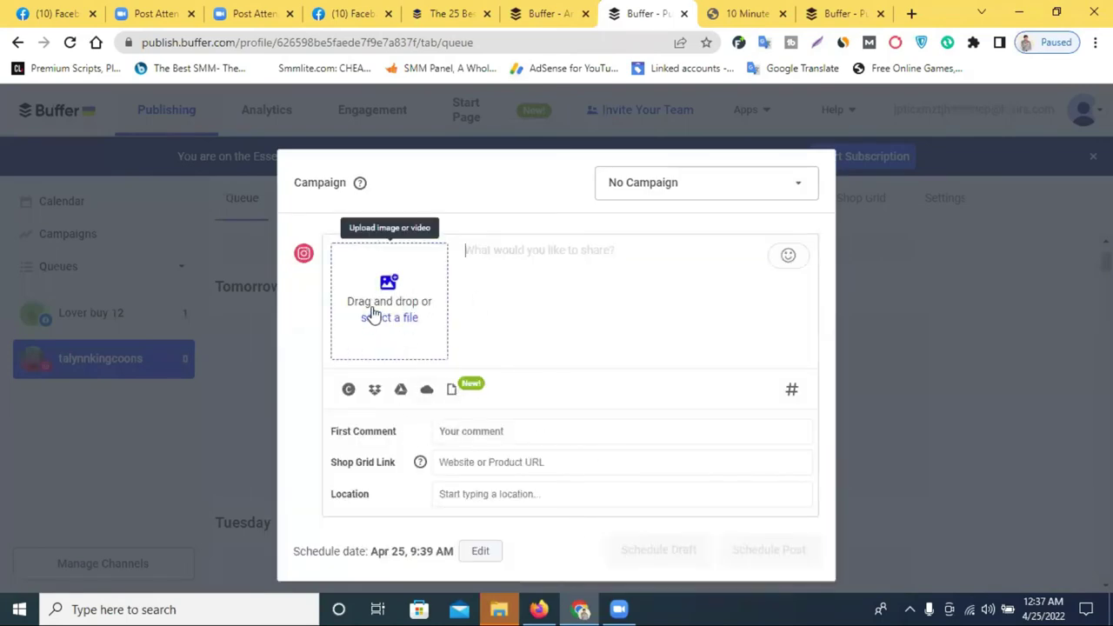
pyautogui.click(500, 440)
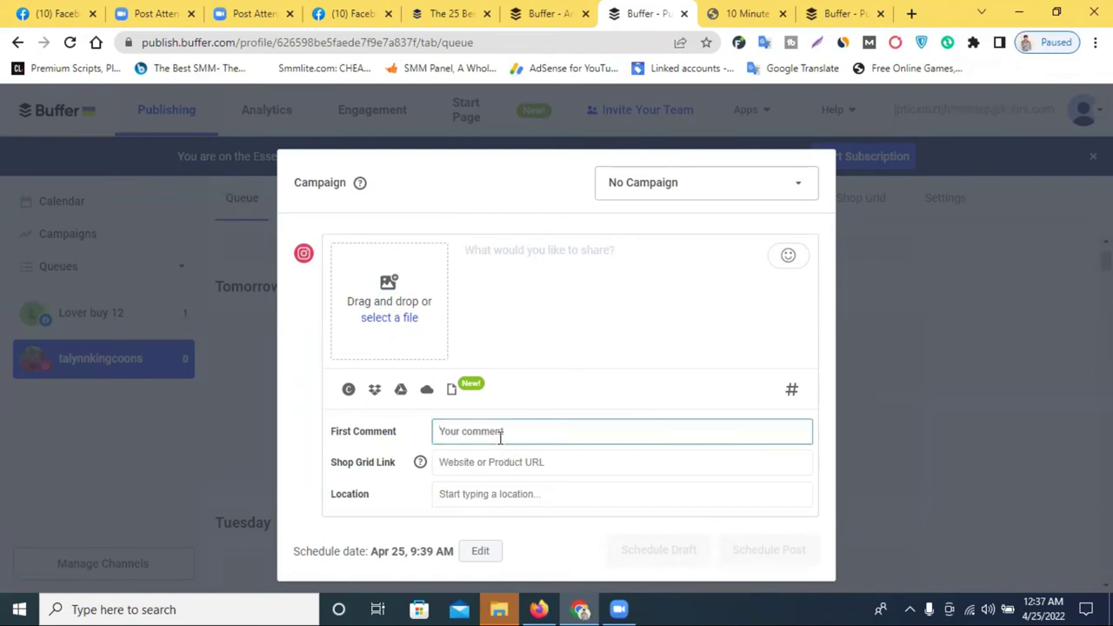
pyautogui.click(502, 463)
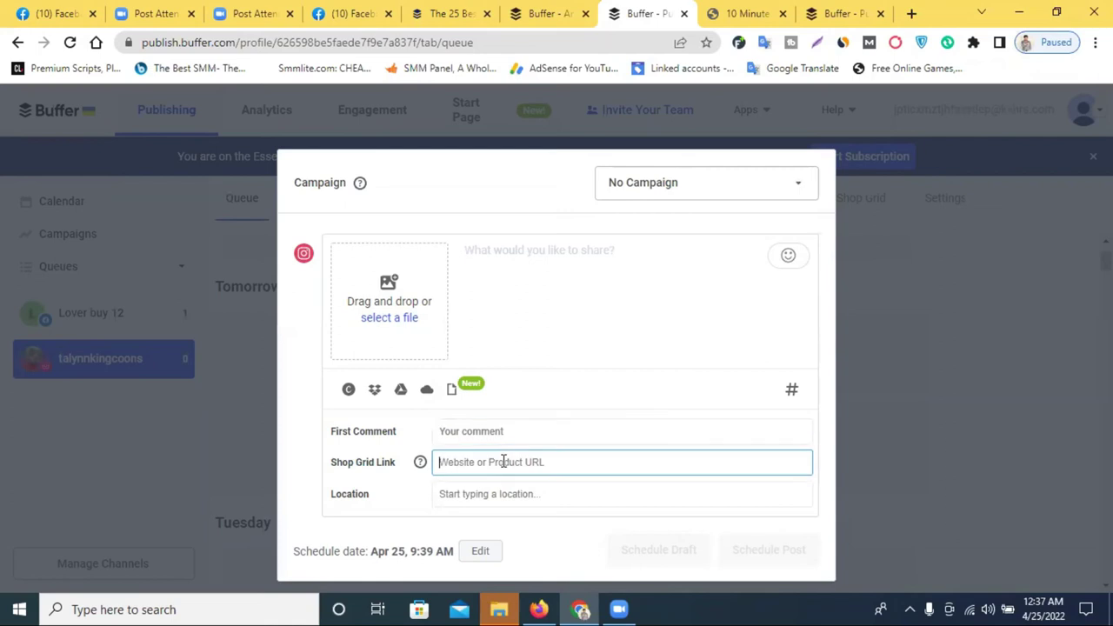
pyautogui.click(502, 494)
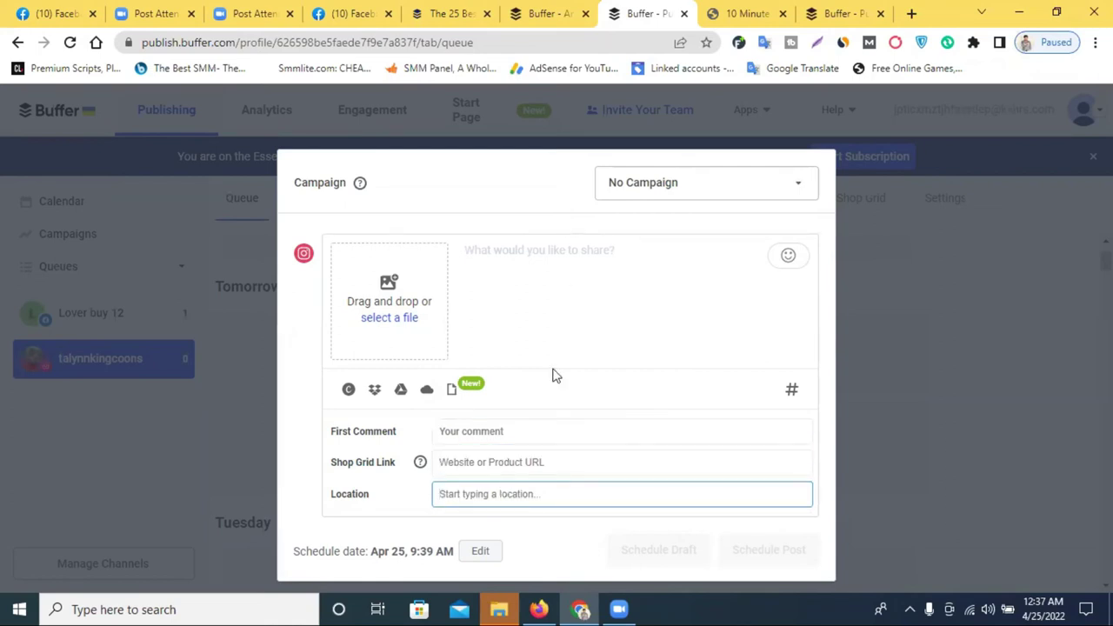
pyautogui.click(546, 266)
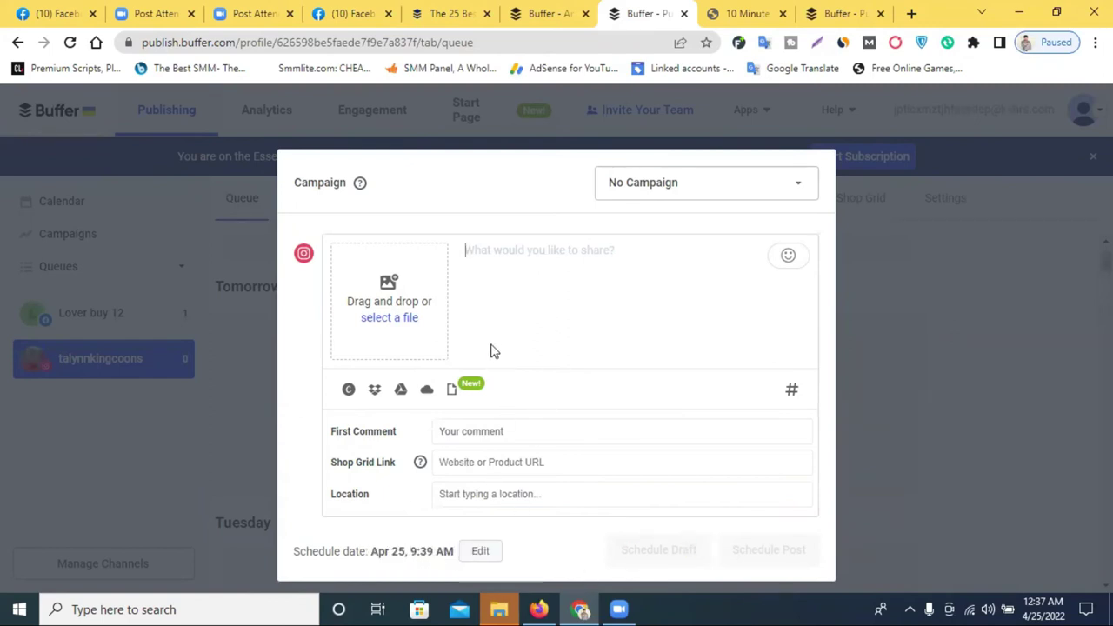
pyautogui.click(670, 190)
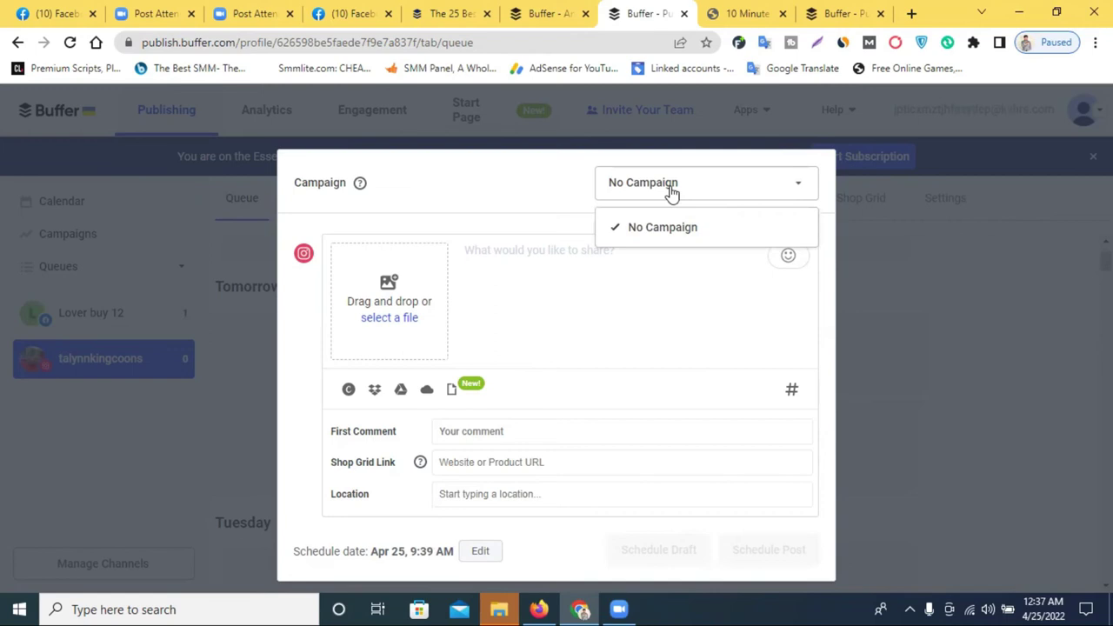
pyautogui.click(997, 248)
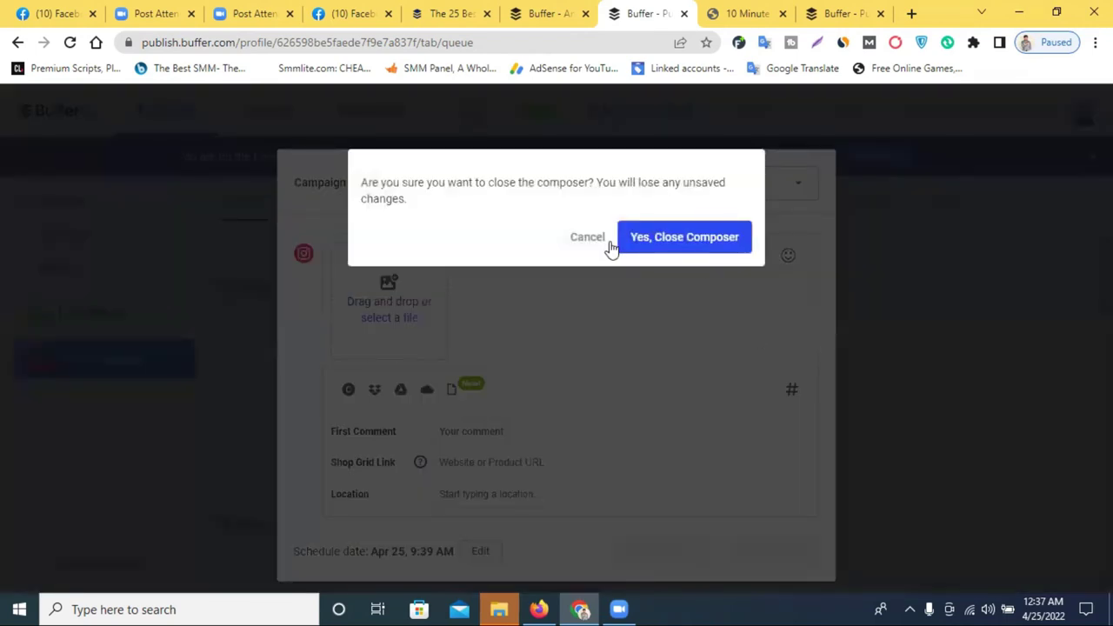
pyautogui.click(644, 239)
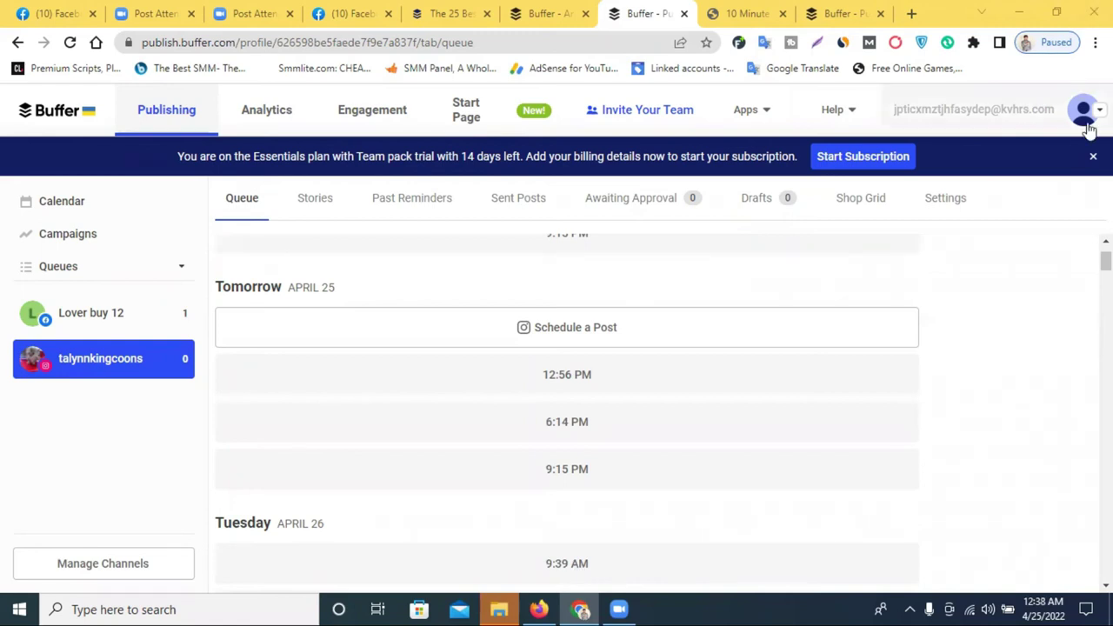
# Step: Open the engagement inbox and examine the comments on the "Lover buy 12" Facebook post
pyautogui.click(385, 114)
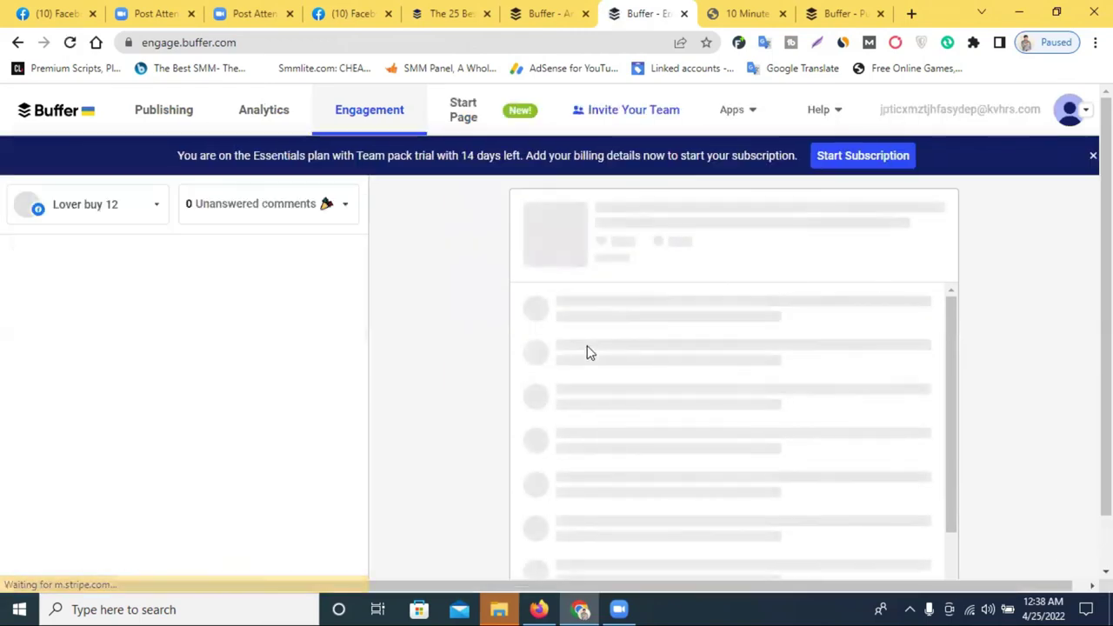
pyautogui.scroll(-1, 710, 339)
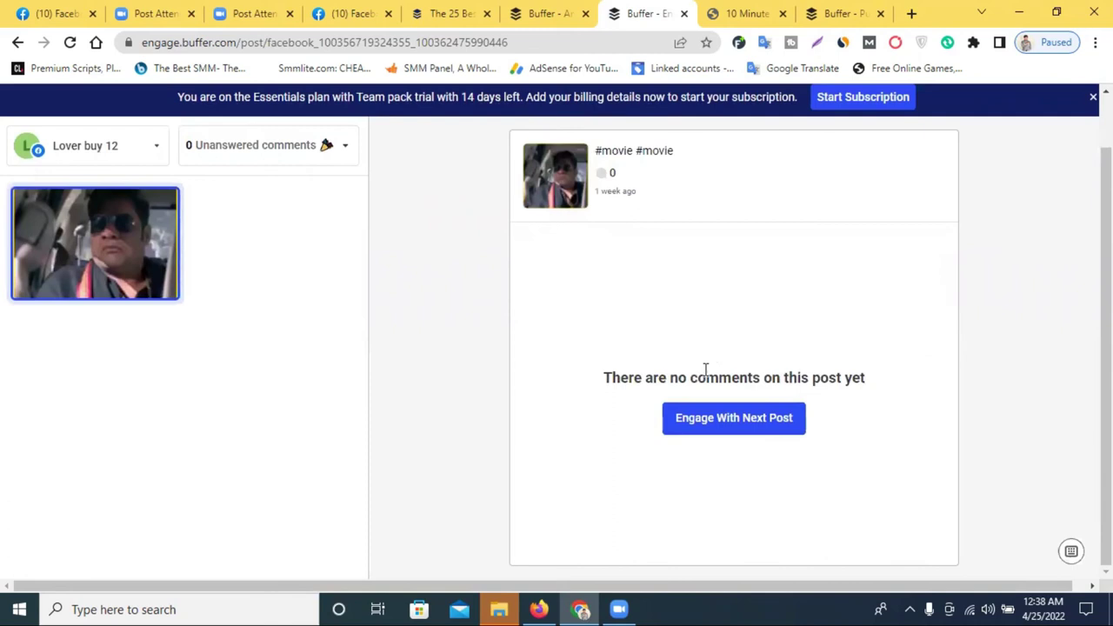
pyautogui.scroll(1, 705, 374)
pyautogui.scroll(-1, 706, 376)
pyautogui.scroll(1, 582, 295)
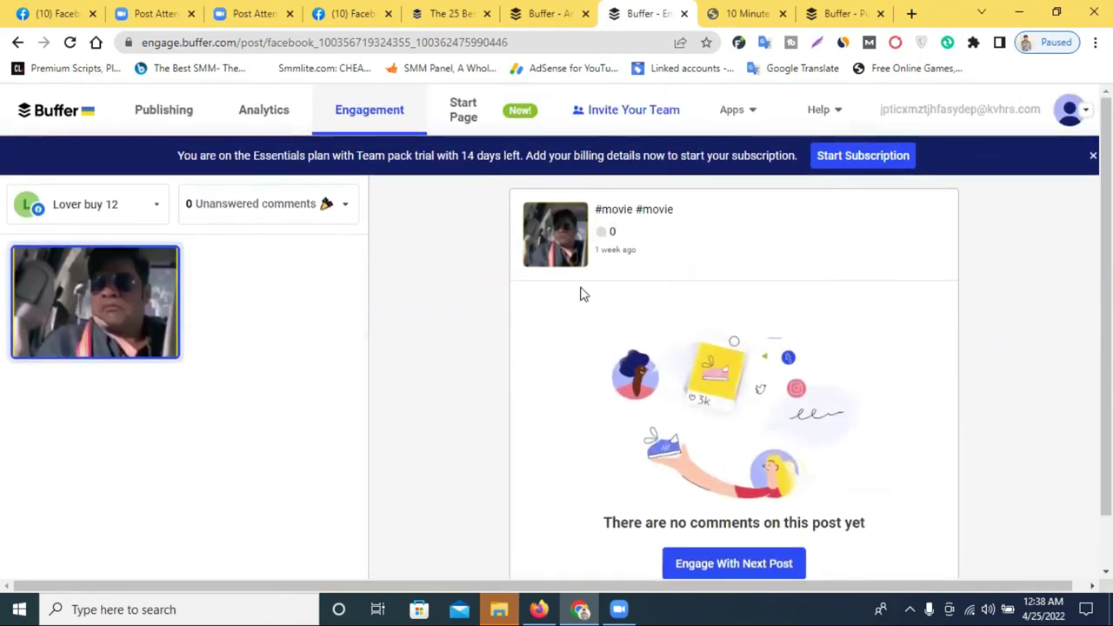
# Step: Open the analytics overview and examine the total audience, total impressions and total engagement charts
pyautogui.click(252, 116)
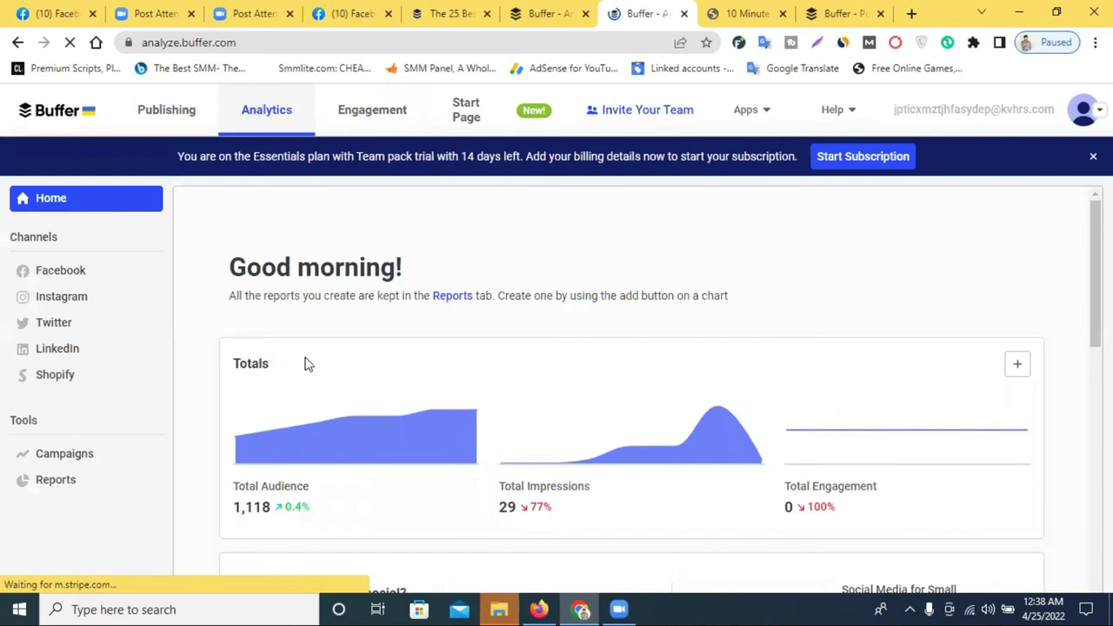
pyautogui.scroll(-1, 304, 364)
pyautogui.moveTo(270, 413); pyautogui.dragTo(249, 419)
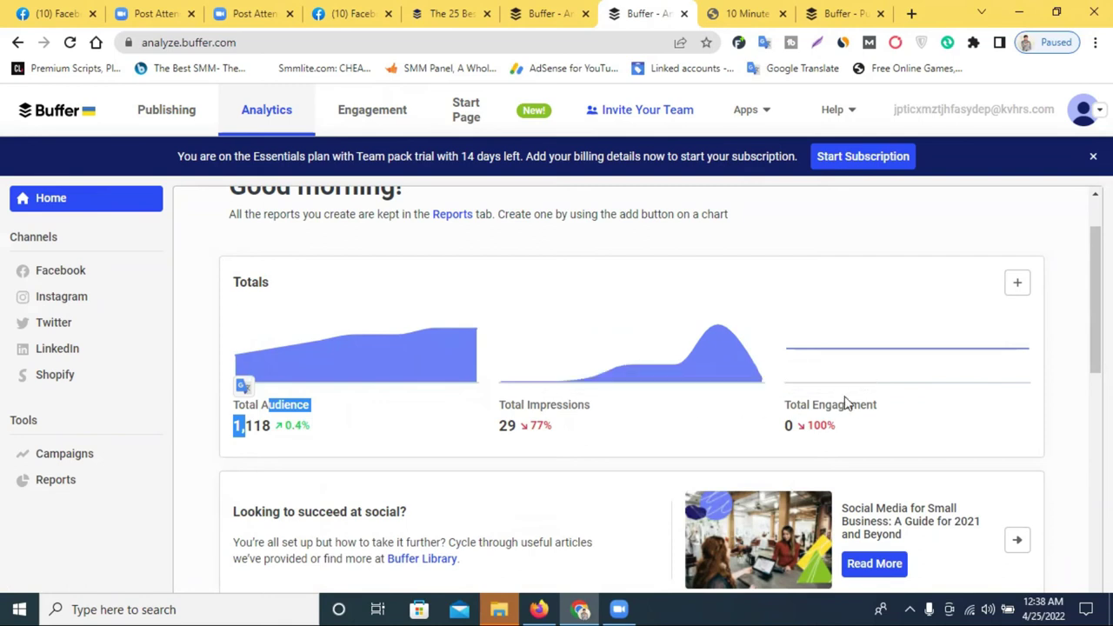
pyautogui.scroll(-5, 844, 402)
pyautogui.scroll(1, 603, 286)
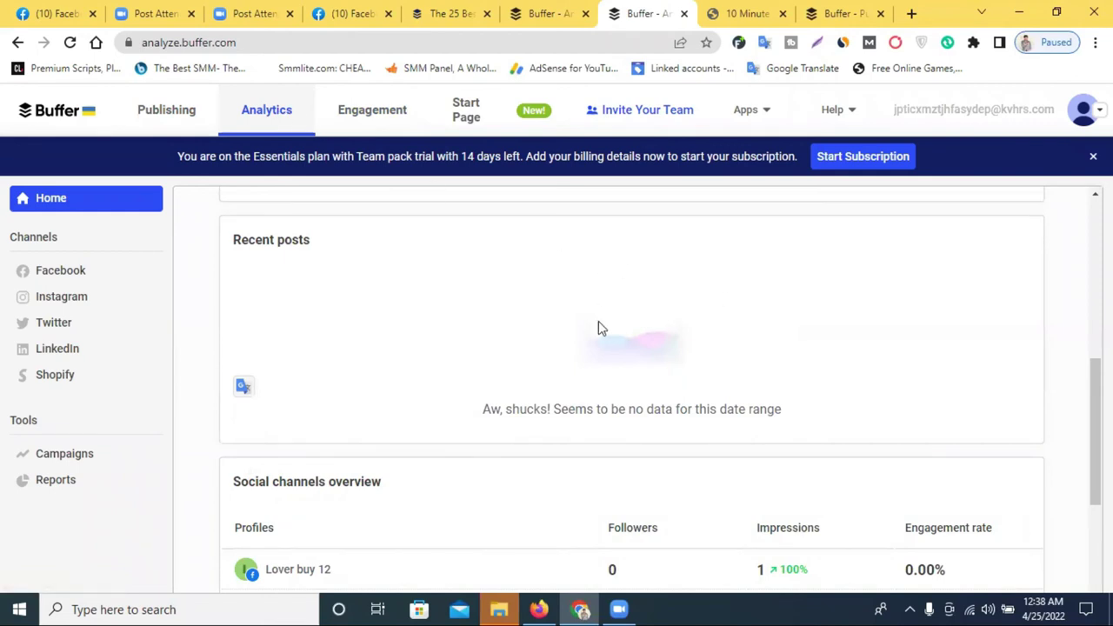
pyautogui.scroll(8, 598, 327)
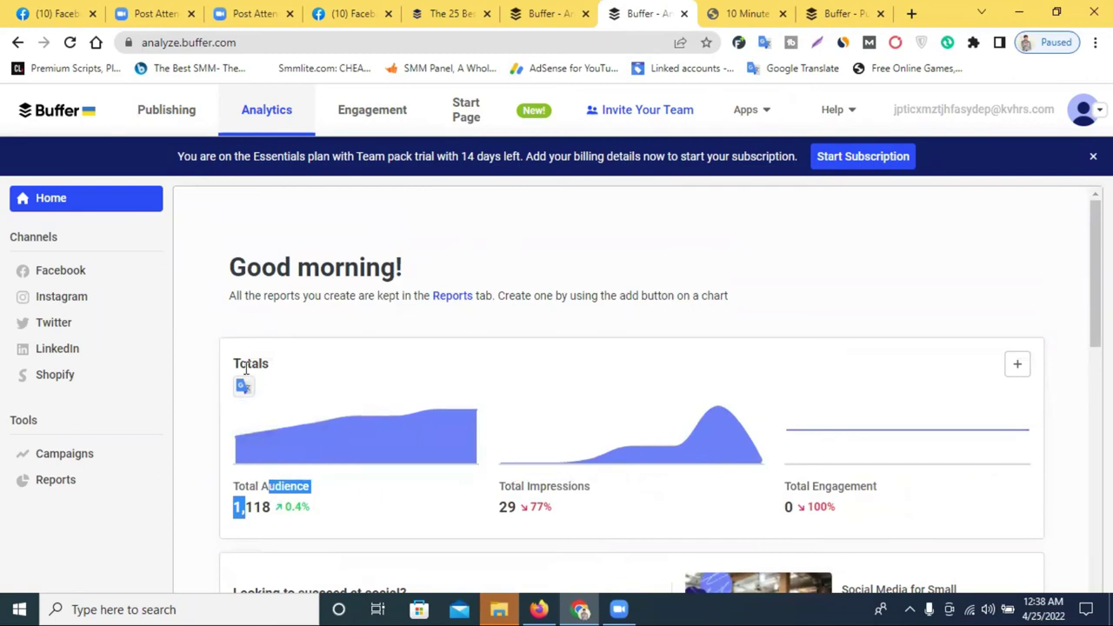
pyautogui.moveTo(235, 492); pyautogui.dragTo(315, 497)
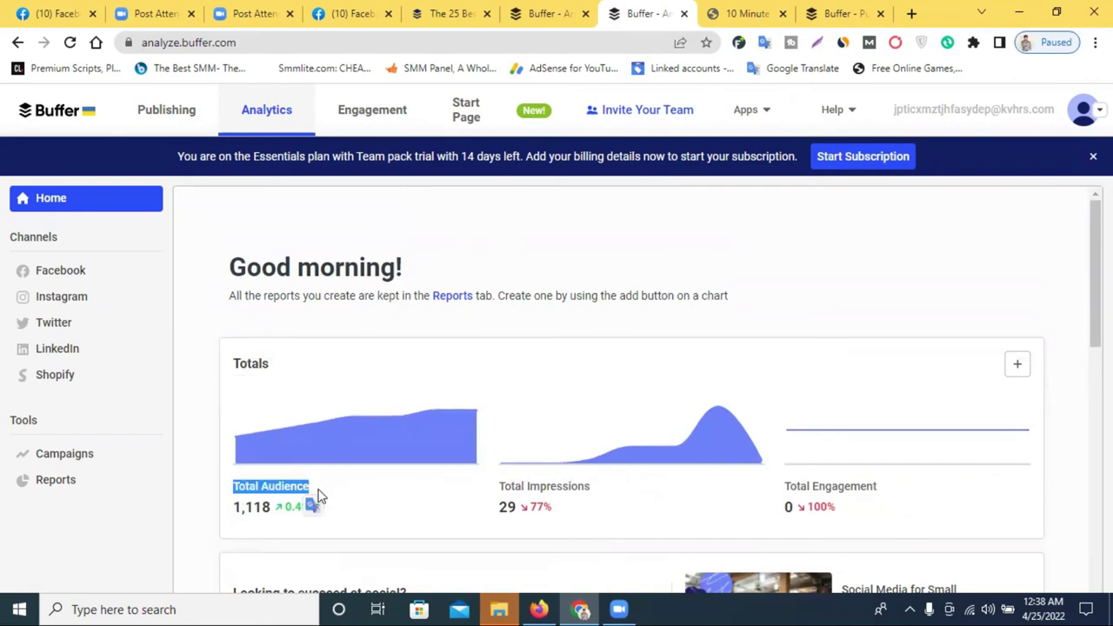
pyautogui.moveTo(539, 487); pyautogui.dragTo(634, 502)
pyautogui.moveTo(797, 487); pyautogui.dragTo(895, 487)
# Step: Examine the recent posts, social channels overview and recent reports sections of the analytics home page
pyautogui.scroll(-3, 895, 491)
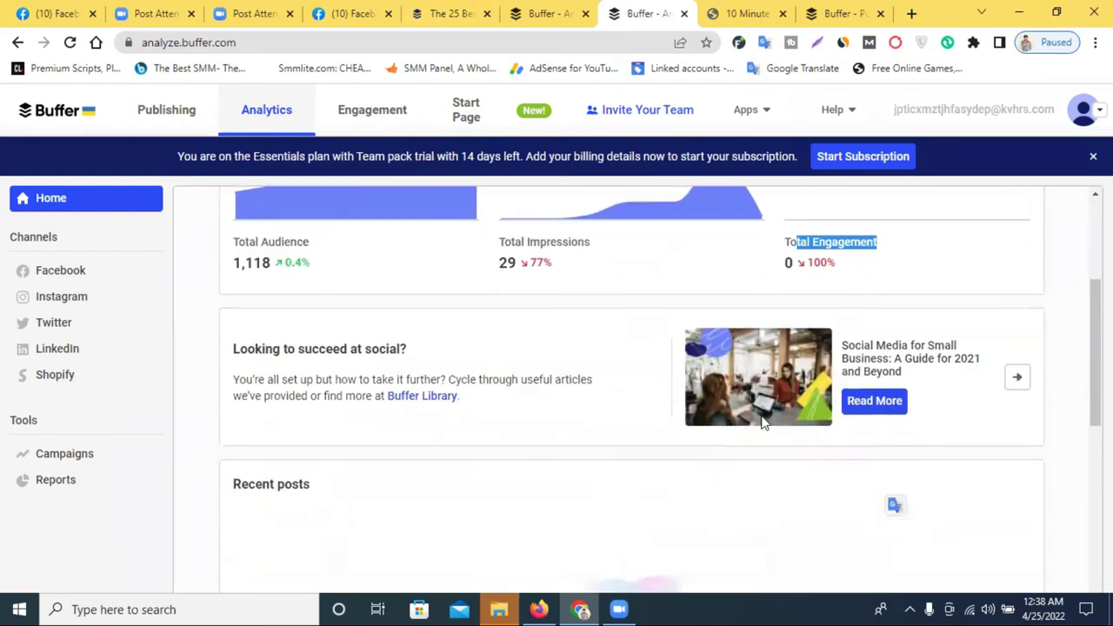
pyautogui.scroll(-4, 678, 437)
pyautogui.scroll(1, 678, 437)
pyautogui.scroll(1, 363, 411)
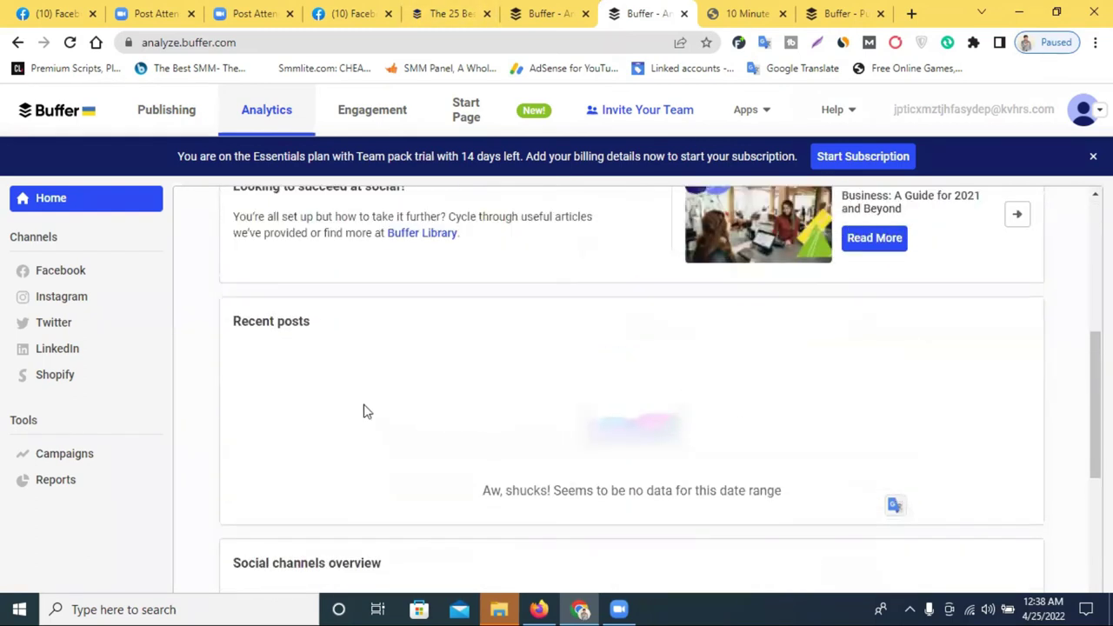
pyautogui.scroll(3, 402, 349)
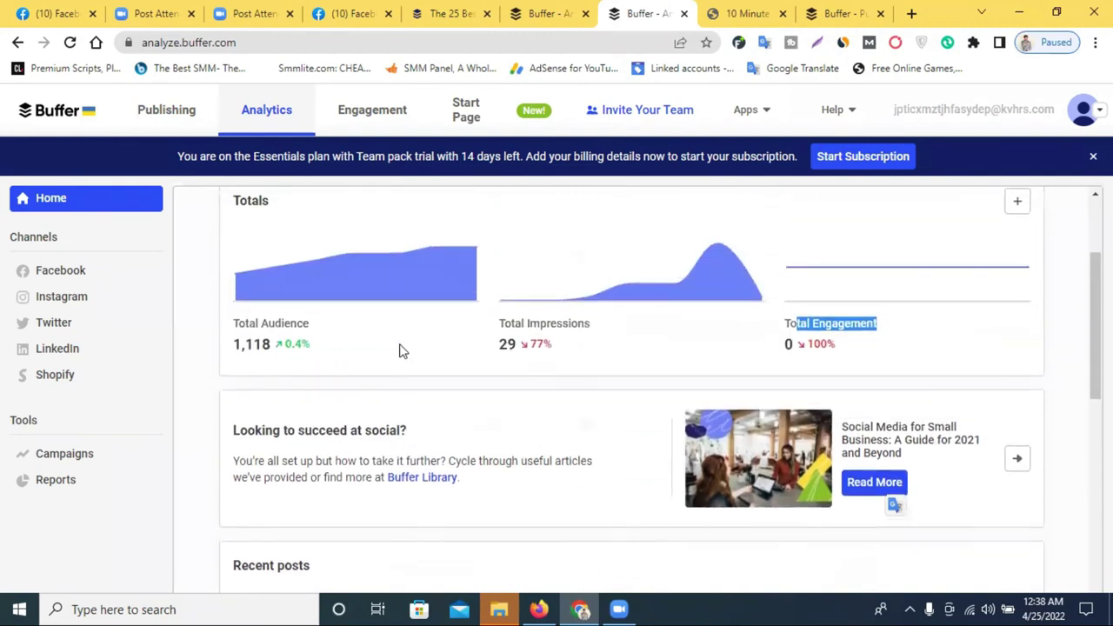
pyautogui.scroll(-6, 413, 384)
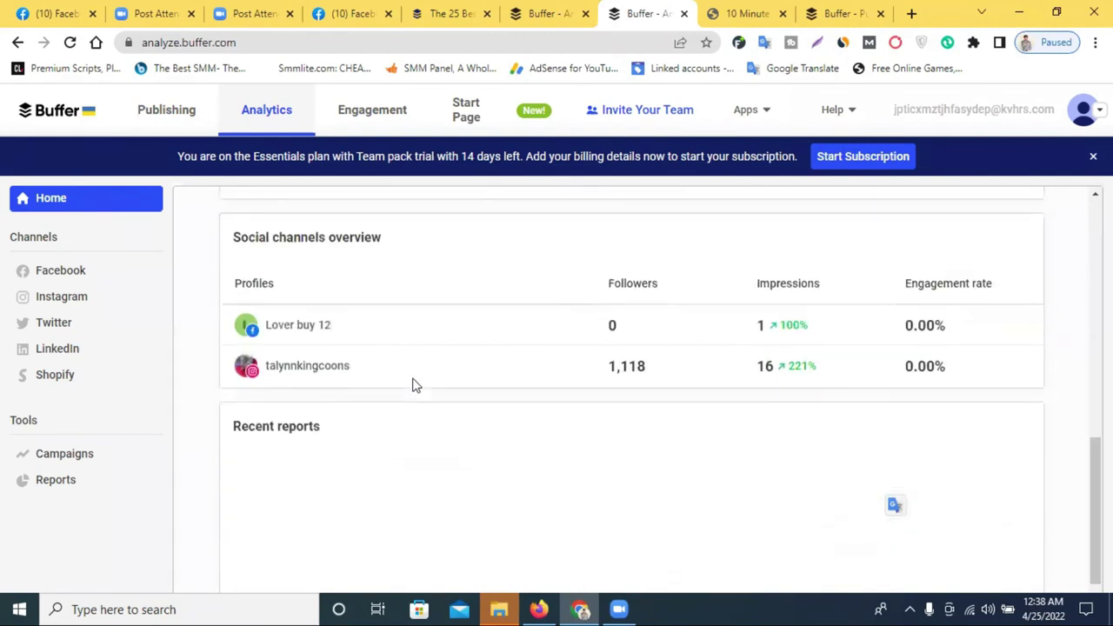
pyautogui.scroll(-2, 423, 458)
pyautogui.scroll(3, 344, 429)
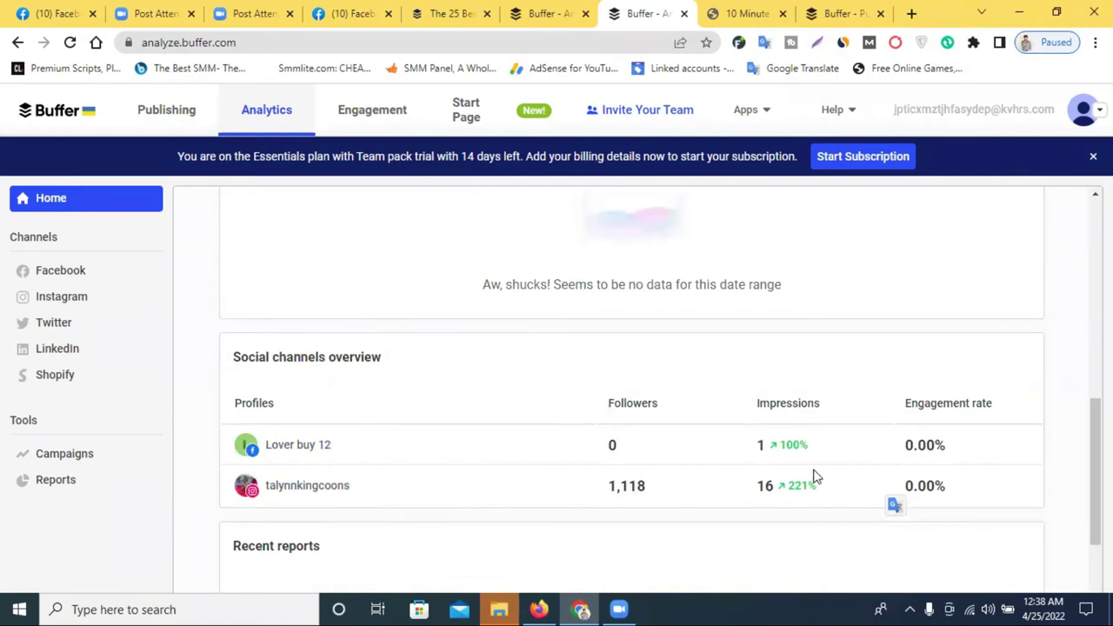
pyautogui.scroll(8, 492, 478)
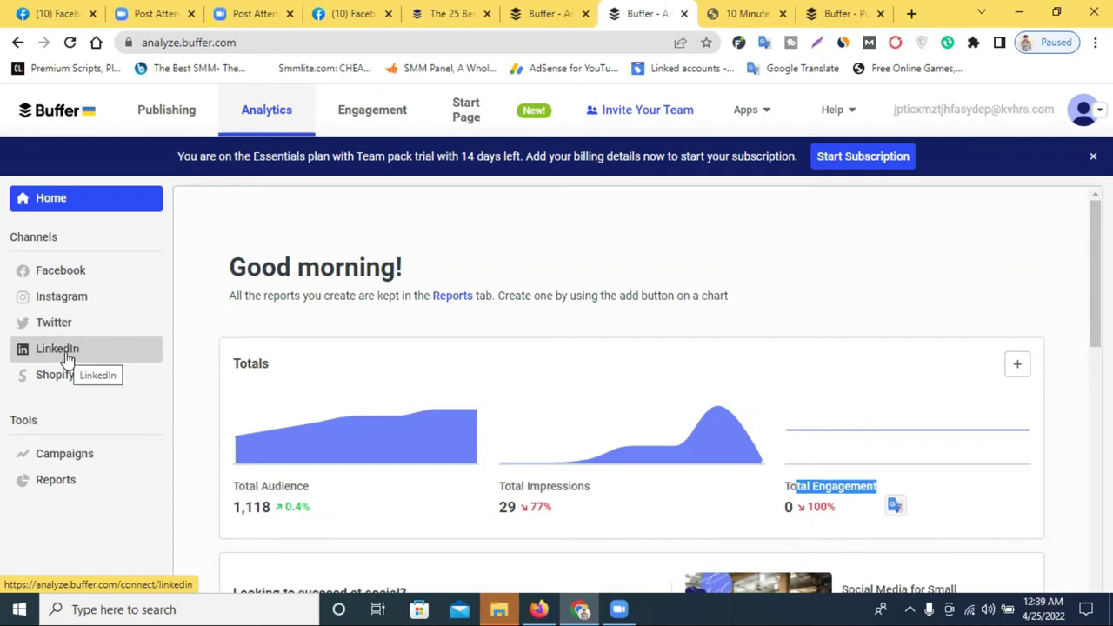
# Step: Switch to the Buffer library article on social media management tools and browse its entries from Hootsuite through eClincher
pyautogui.click(39, 297)
pyautogui.click(448, 13)
pyautogui.scroll(-6, 499, 378)
pyautogui.scroll(-20, 497, 374)
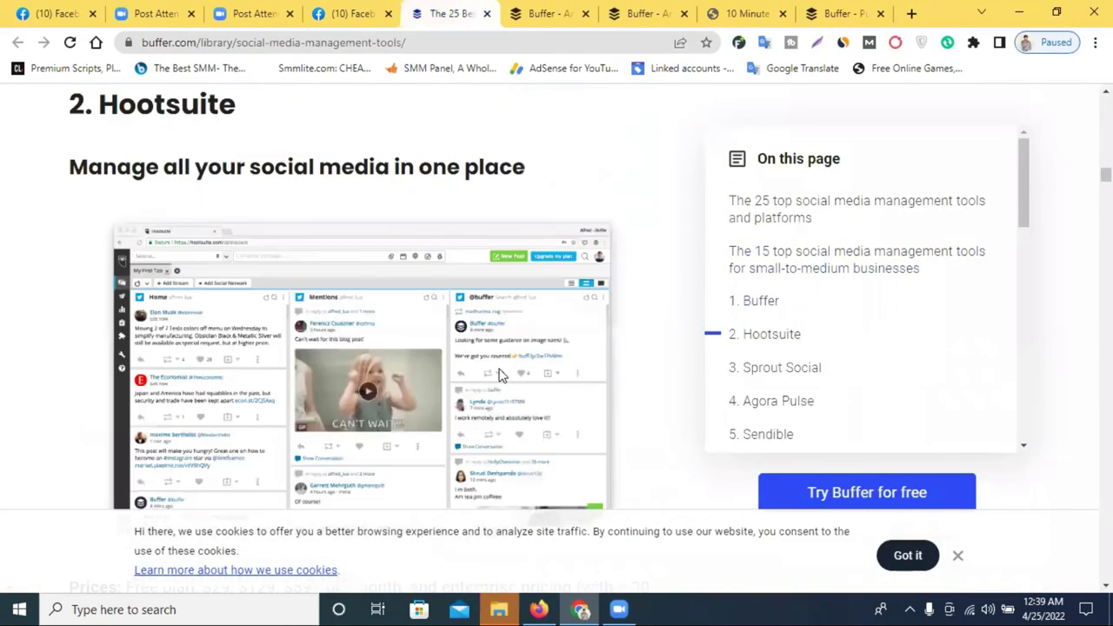
pyautogui.scroll(-20, 499, 375)
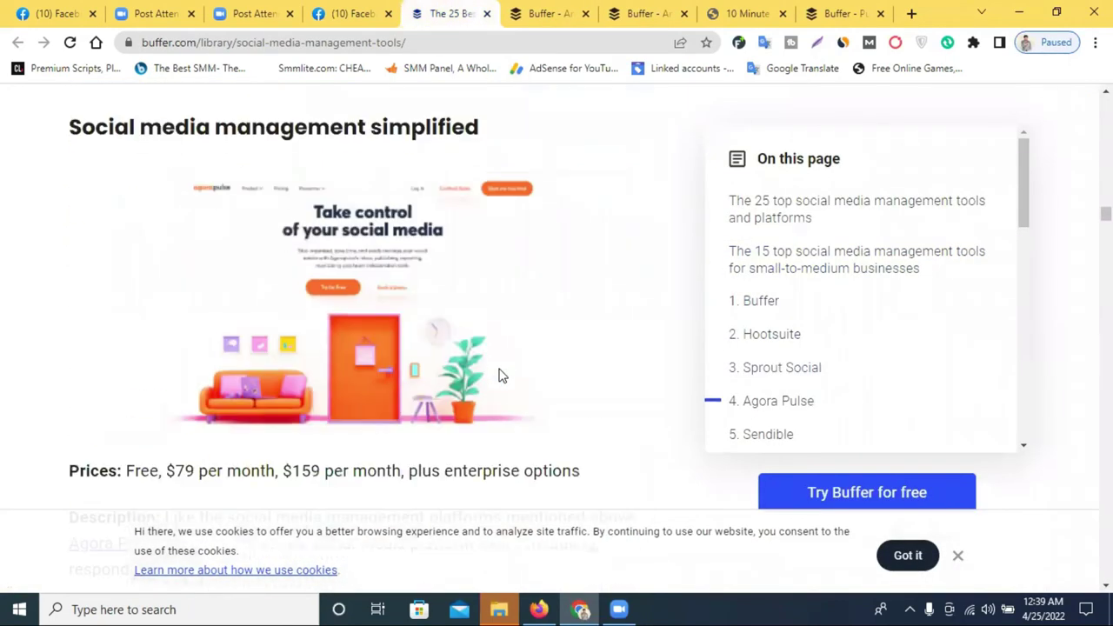
pyautogui.scroll(-15, 499, 375)
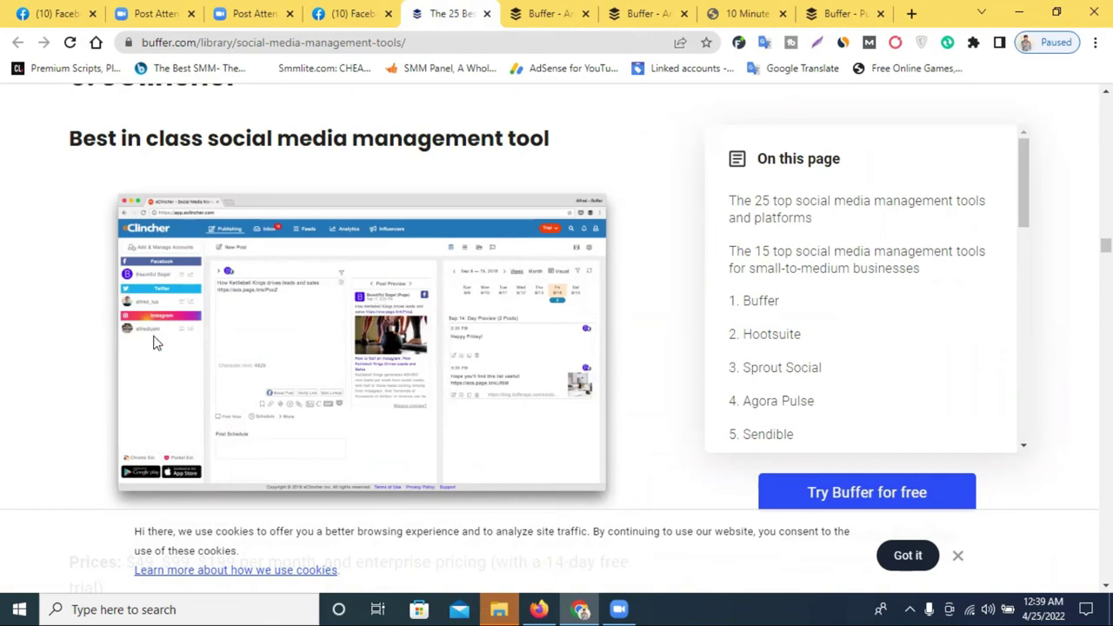
# Step: Return to the Buffer dashboard and review the "Lover buy 12" posting queue and the analytics channel overview
pyautogui.click(551, 11)
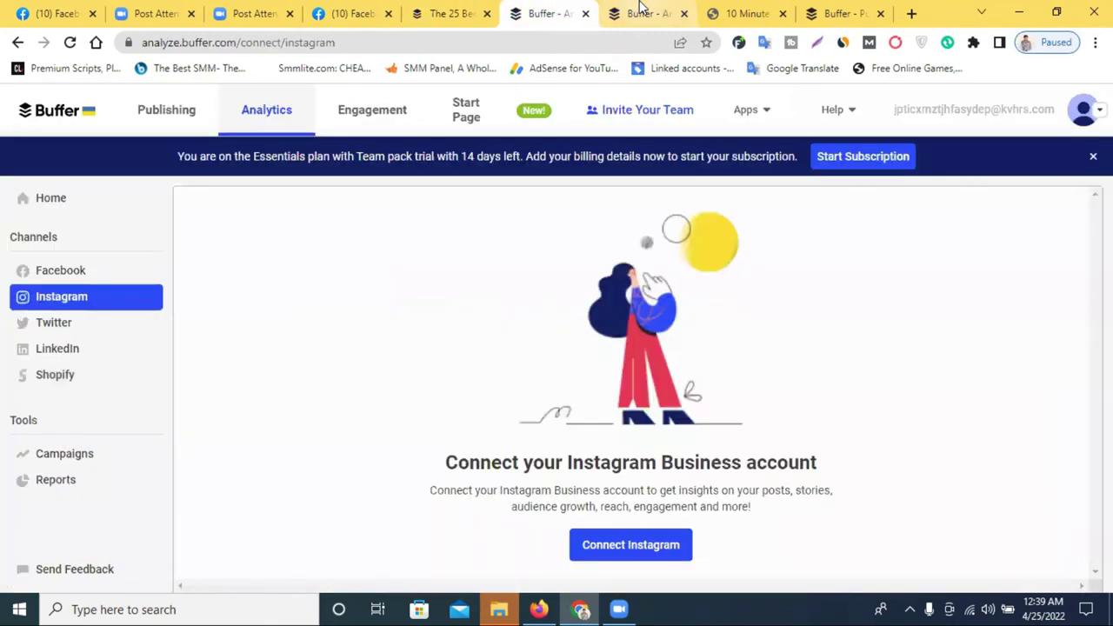
pyautogui.click(640, 10)
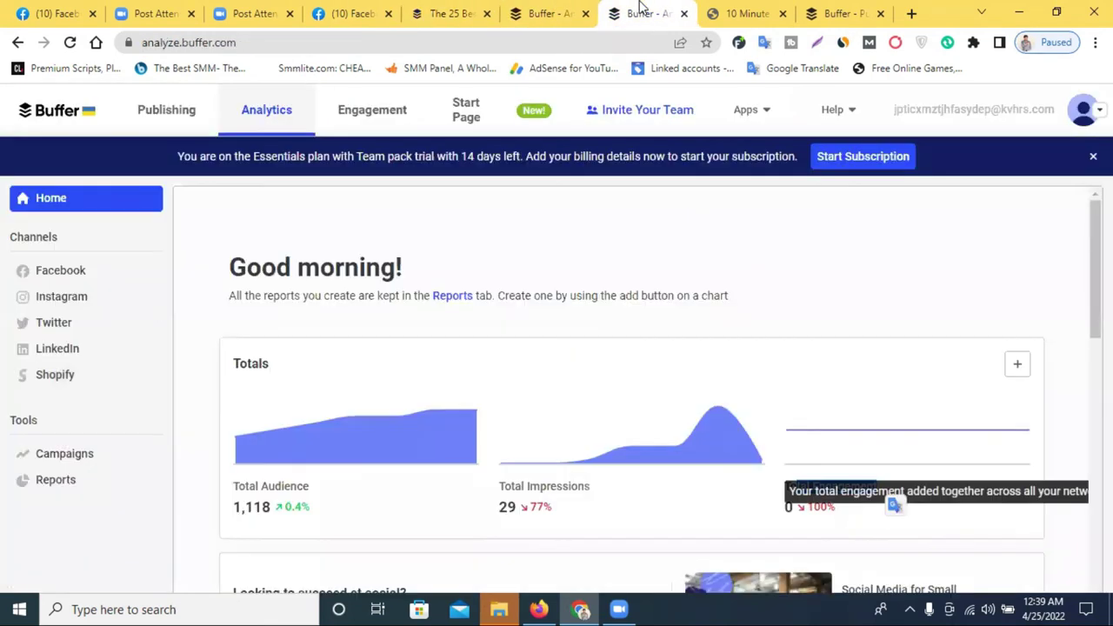
pyautogui.click(157, 113)
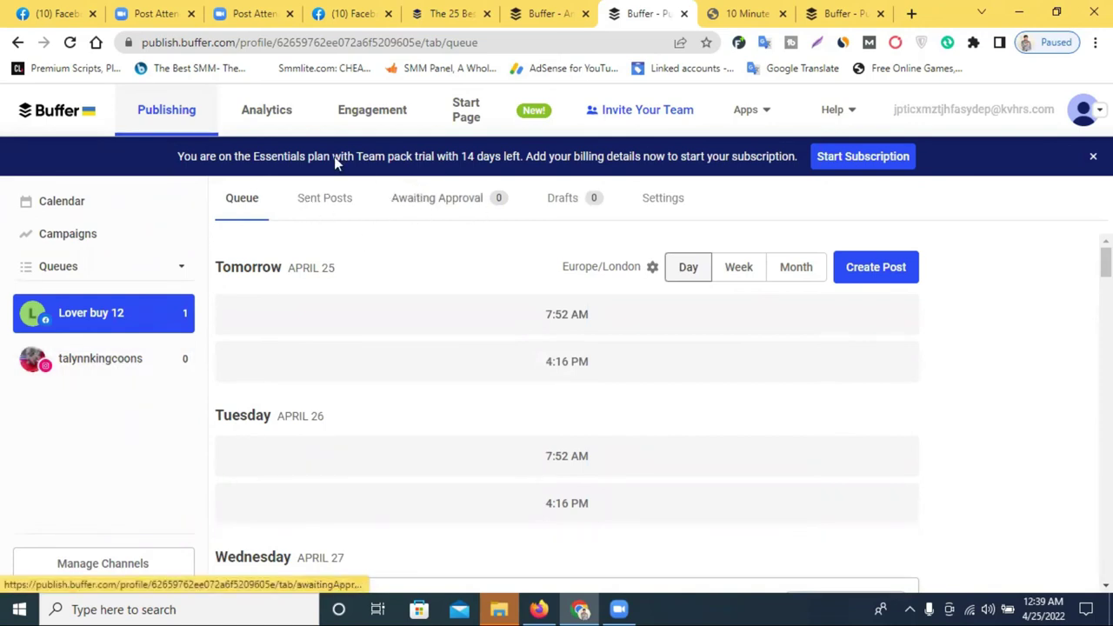
pyautogui.click(288, 117)
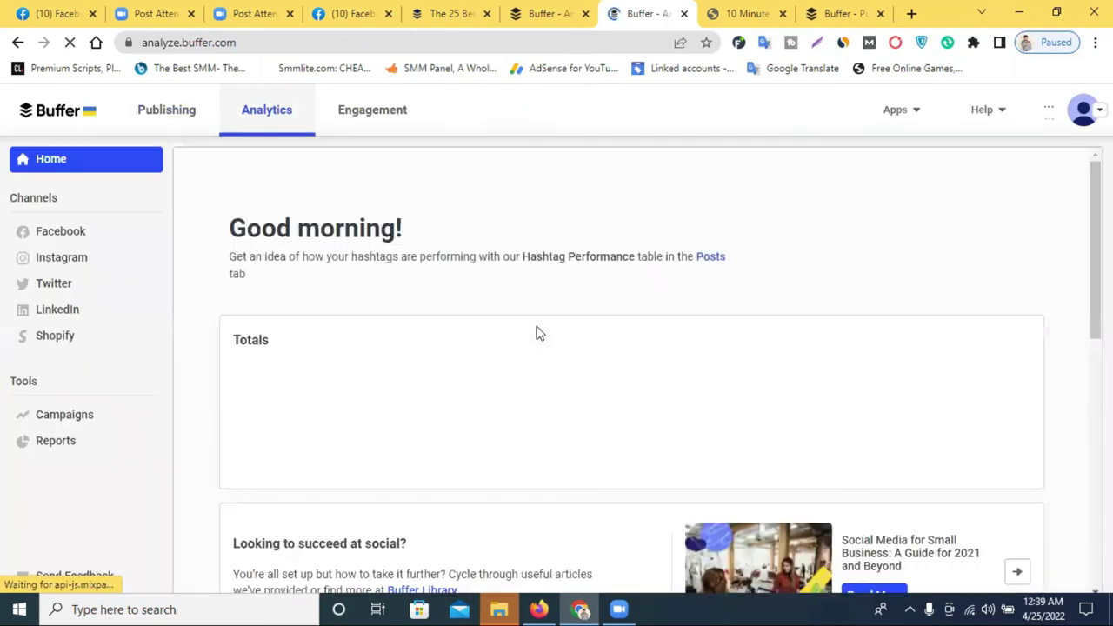
pyautogui.scroll(-8, 534, 331)
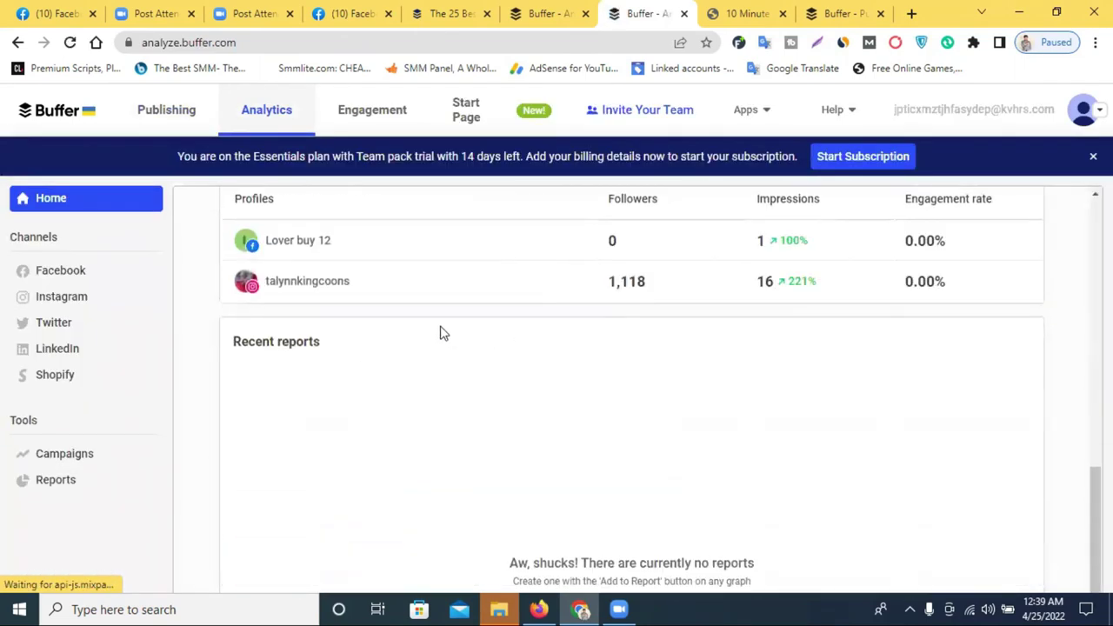
# Step: Review the engagement inbox for "Lover buy 12" and browse the starting templates offered for a Start Page
pyautogui.click(372, 120)
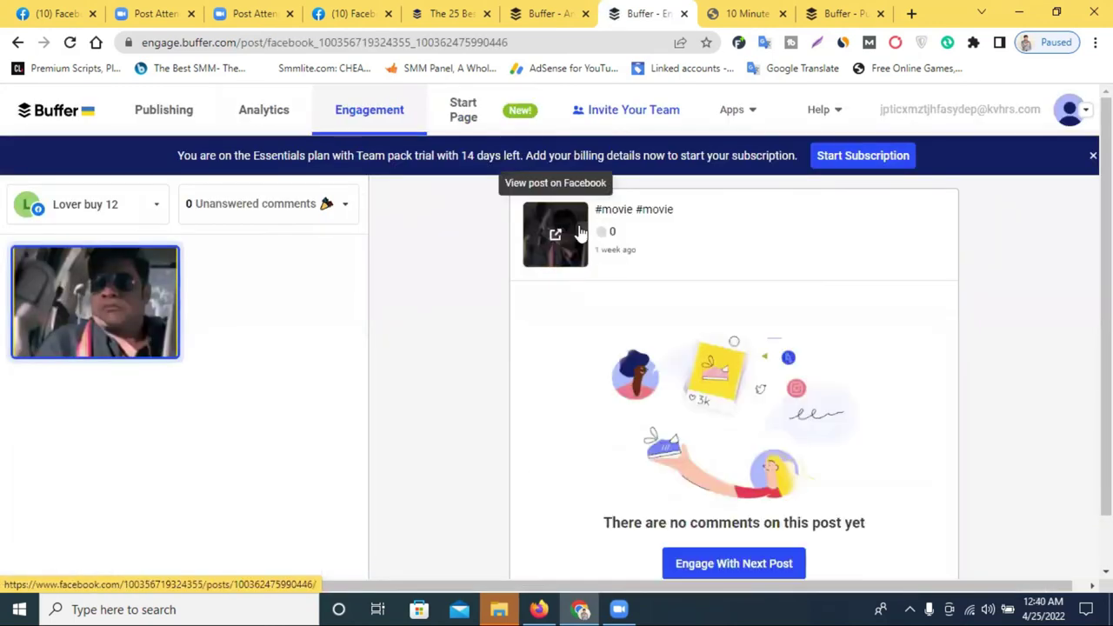
pyautogui.scroll(-1, 522, 208)
pyautogui.scroll(1, 452, 231)
pyautogui.click(463, 109)
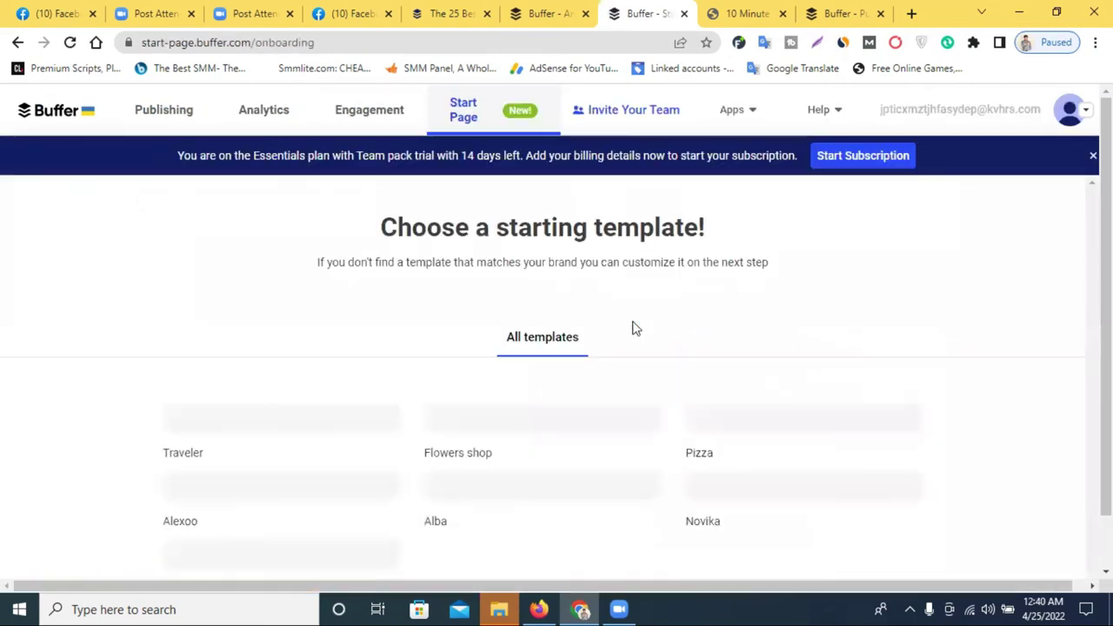
pyautogui.scroll(-3, 635, 331)
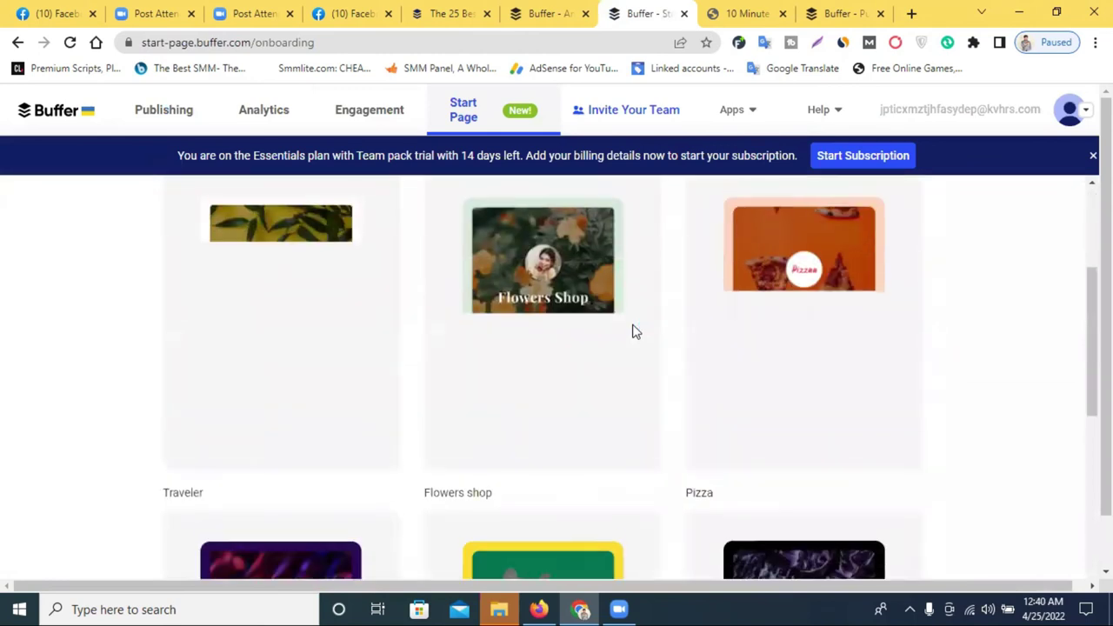
pyautogui.scroll(3, 637, 260)
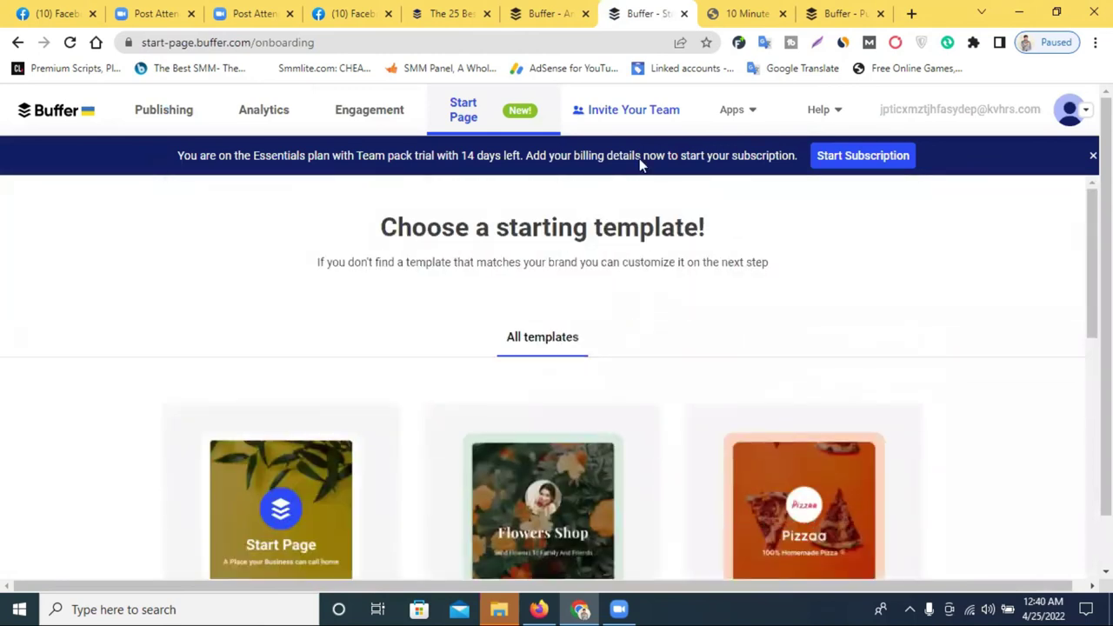
# Step: Check the social channels overview in analytics and the post scheduled for April 27 in the "Lover buy 12" queue
pyautogui.click(281, 110)
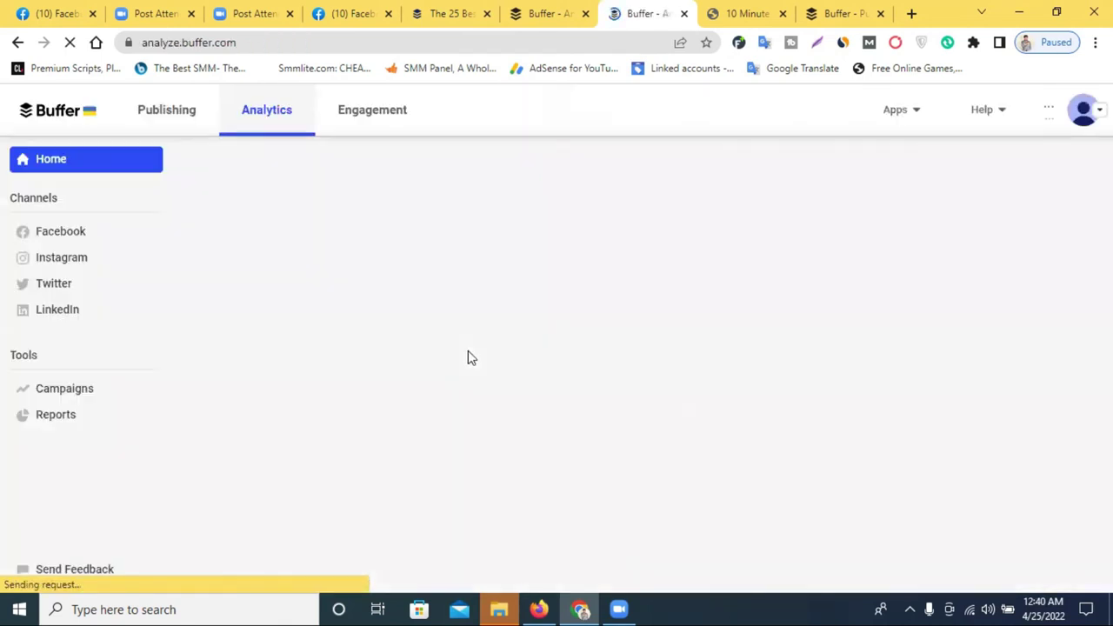
pyautogui.scroll(-8, 469, 358)
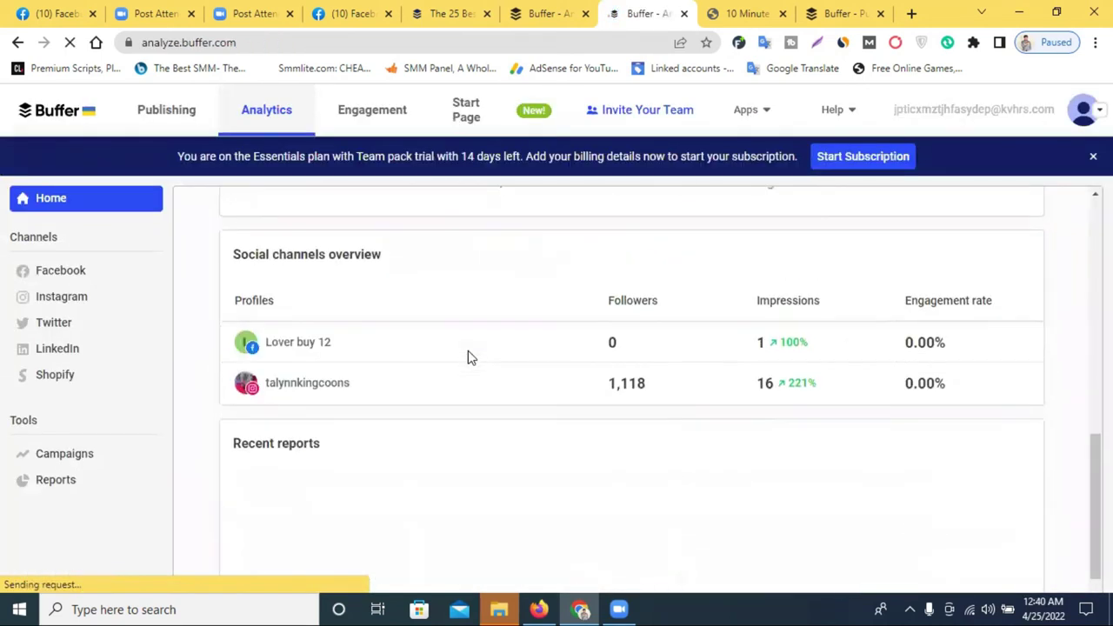
pyautogui.click(169, 111)
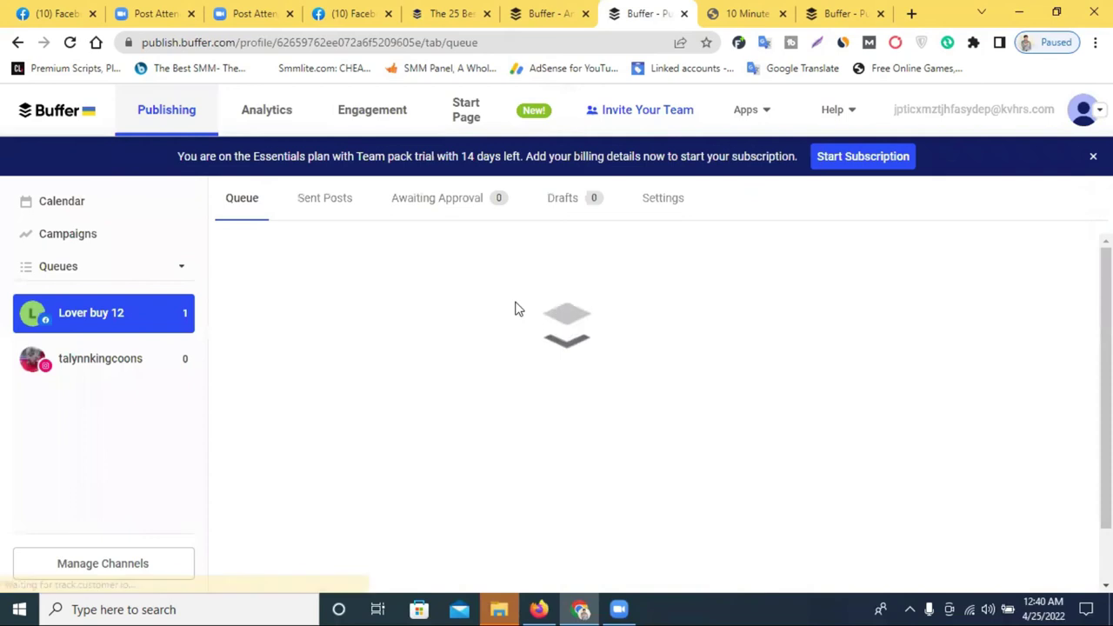
pyautogui.scroll(-7, 710, 448)
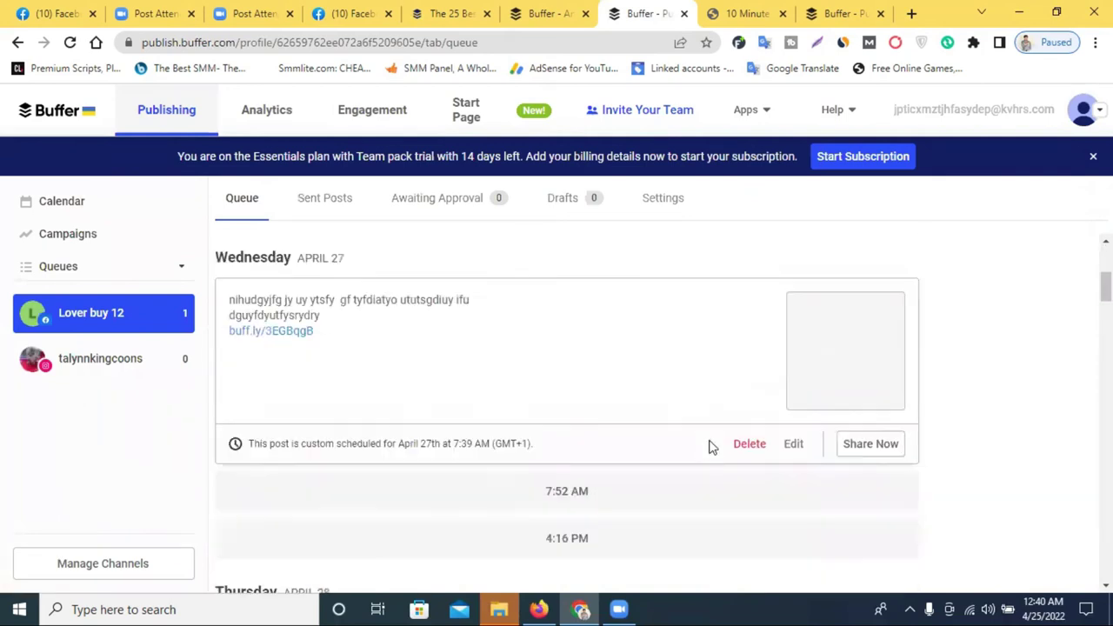
# Step: Open the Instagram channel and look through its stories, past reminders, sent posts, awaiting approval, drafts and shop grid pages
pyautogui.click(89, 363)
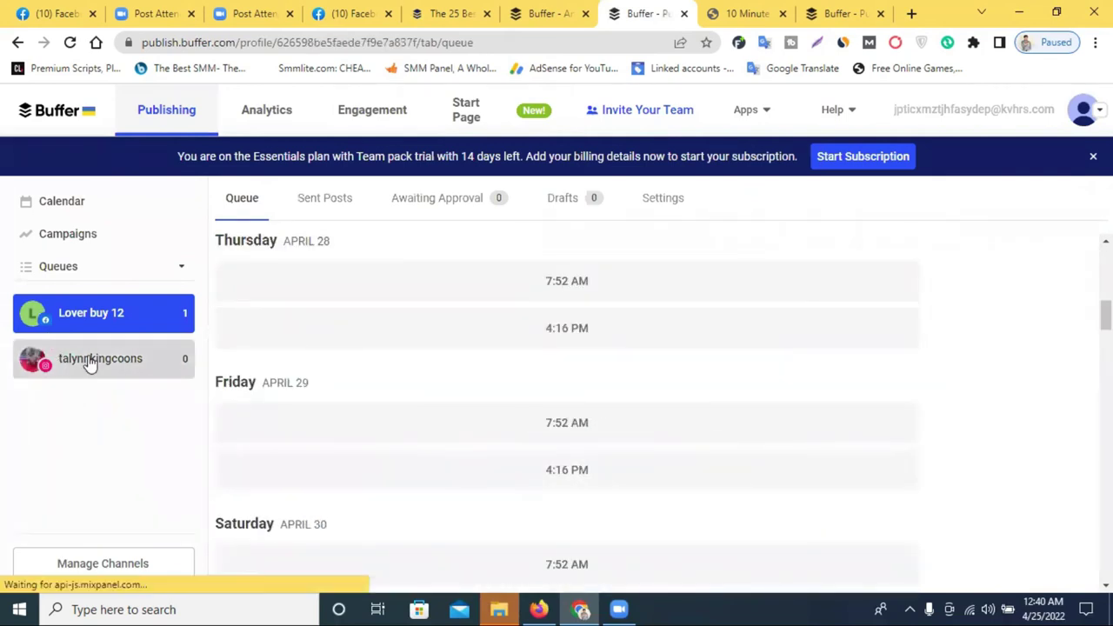
pyautogui.click(316, 208)
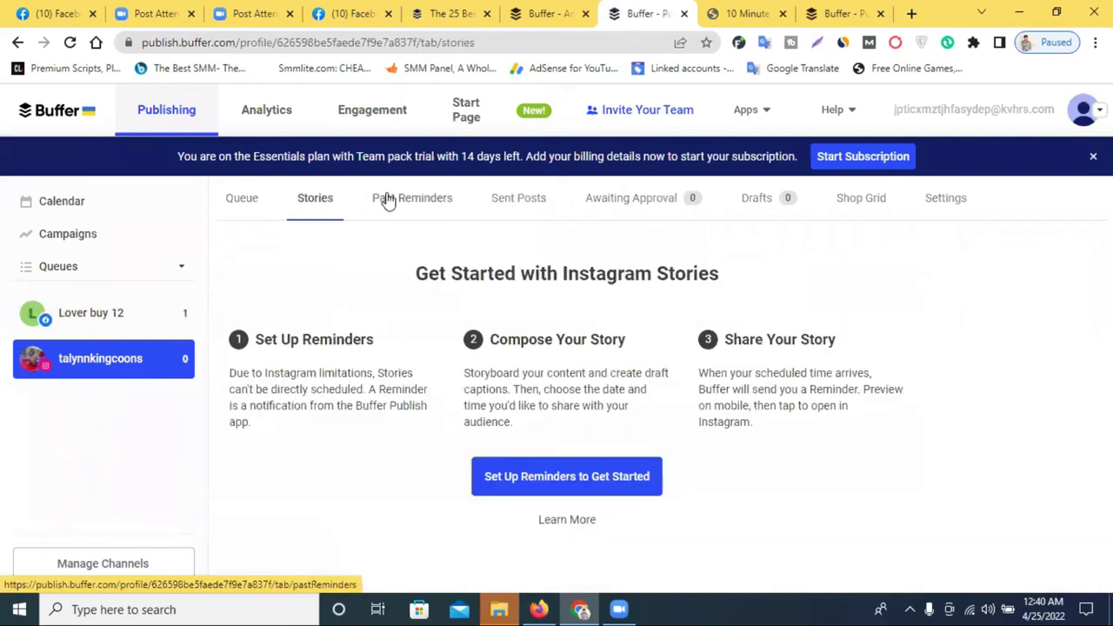
pyautogui.click(388, 199)
pyautogui.click(481, 199)
pyautogui.click(647, 199)
pyautogui.click(787, 198)
pyautogui.click(871, 202)
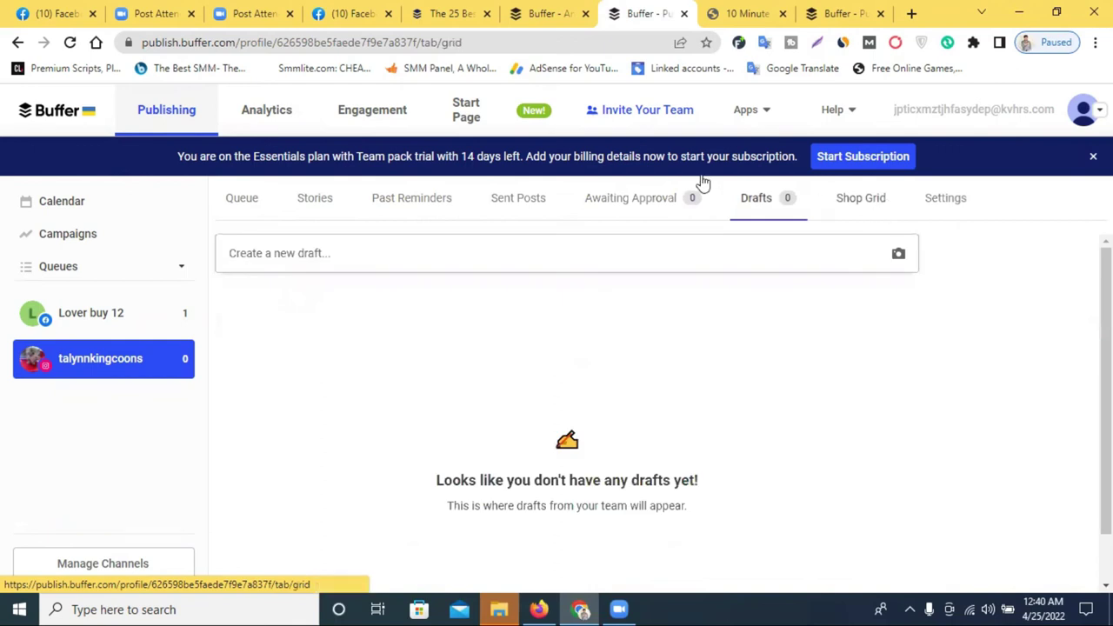
# Step: Reopen the analytics home page and examine the followers, impressions and engagement rate of both channels and the recent reports
pyautogui.click(298, 119)
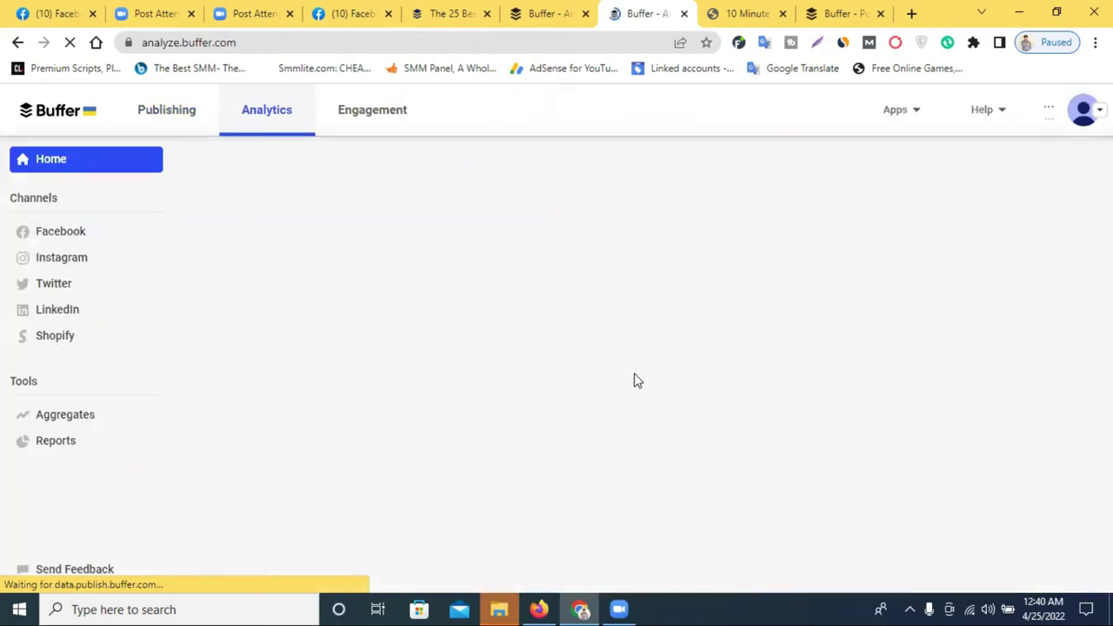
pyautogui.scroll(-10, 634, 373)
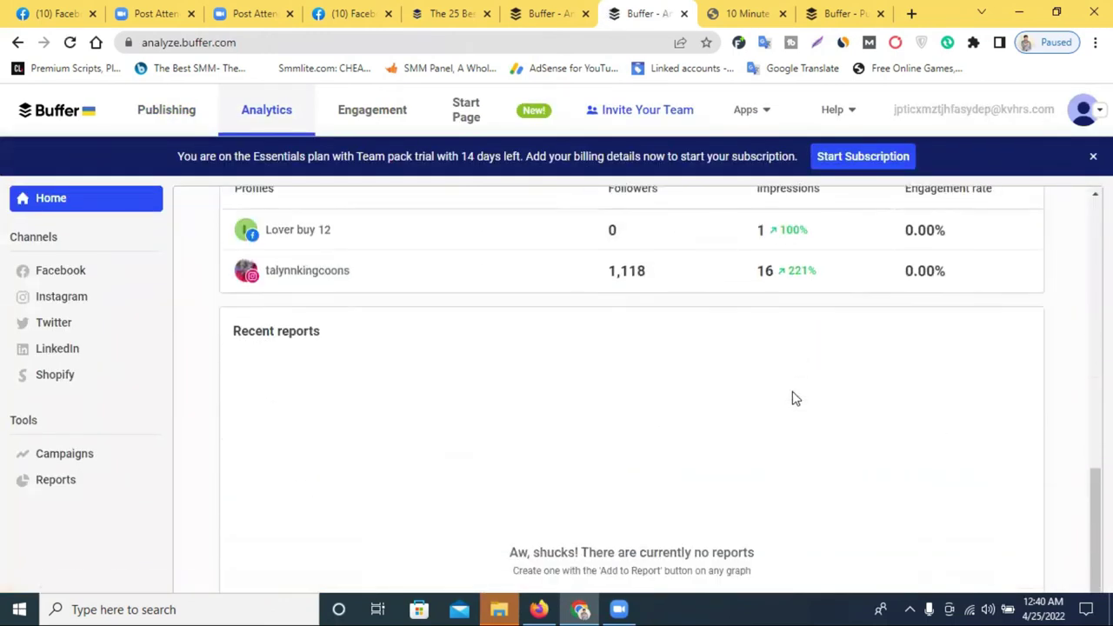
# Step: Reopen the engagement inbox and check the comments on the "#movie #movie" post of "Lover buy 12"
pyautogui.scroll(10, 767, 428)
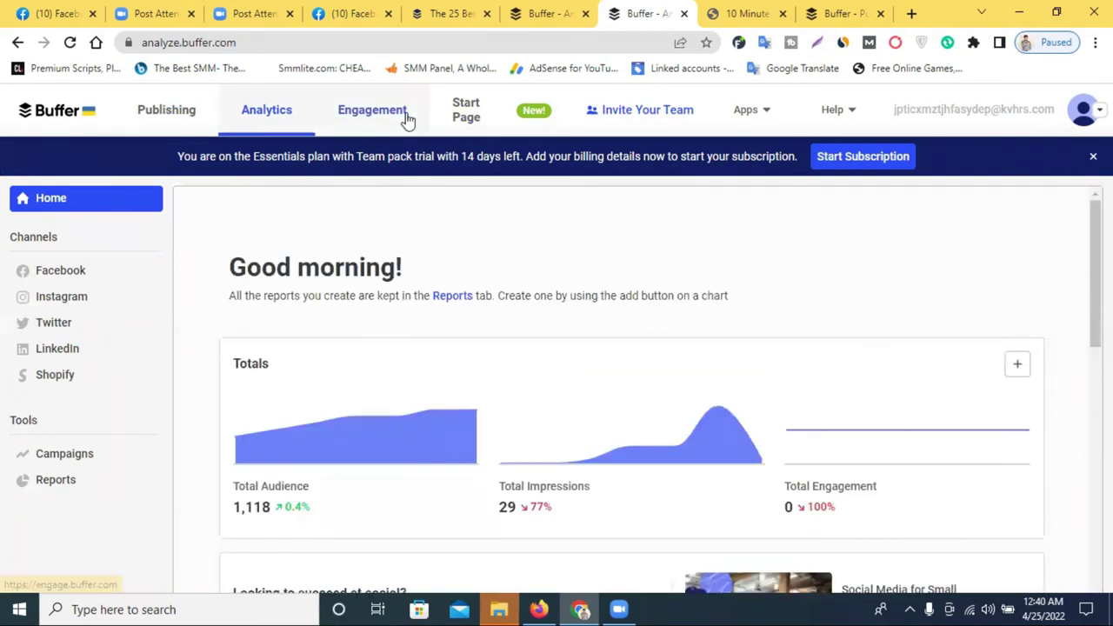
pyautogui.click(406, 116)
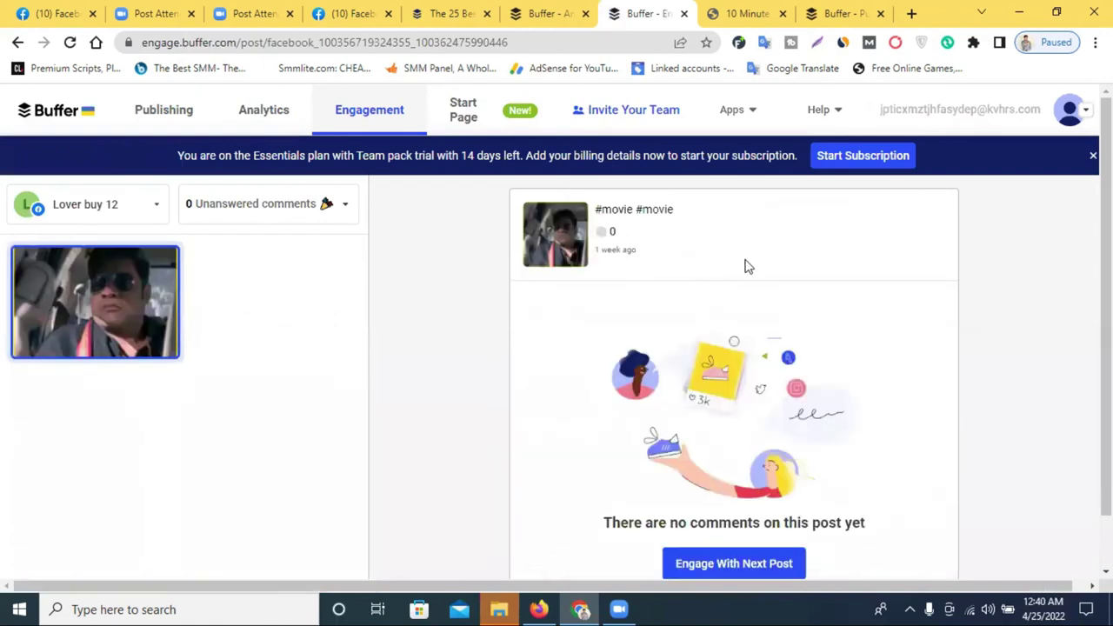
pyautogui.scroll(-1, 532, 315)
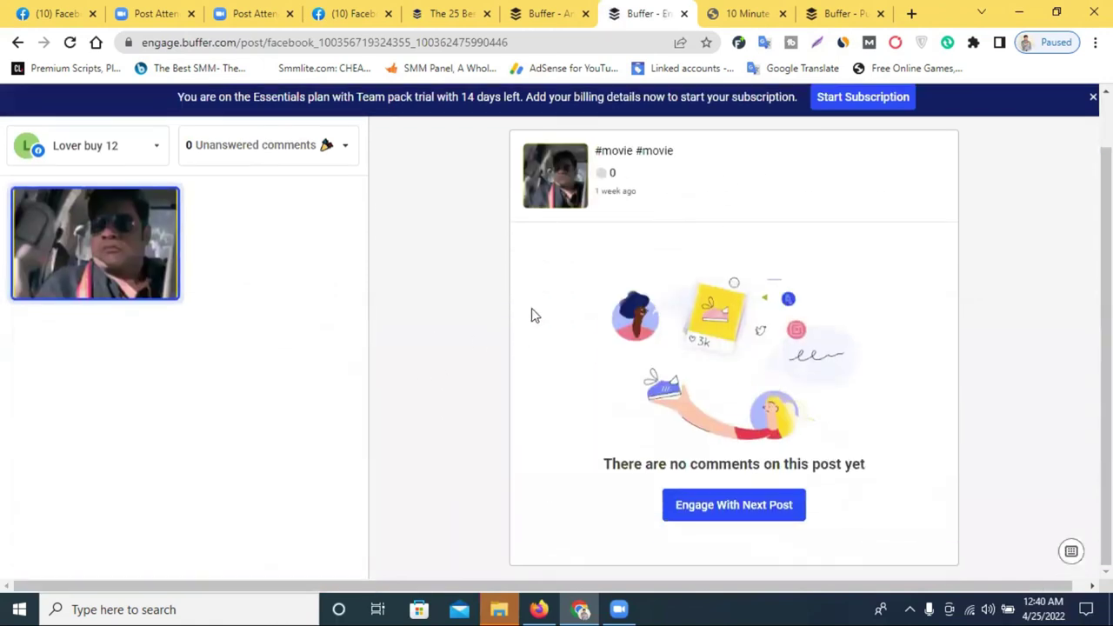
pyautogui.scroll(1, 566, 325)
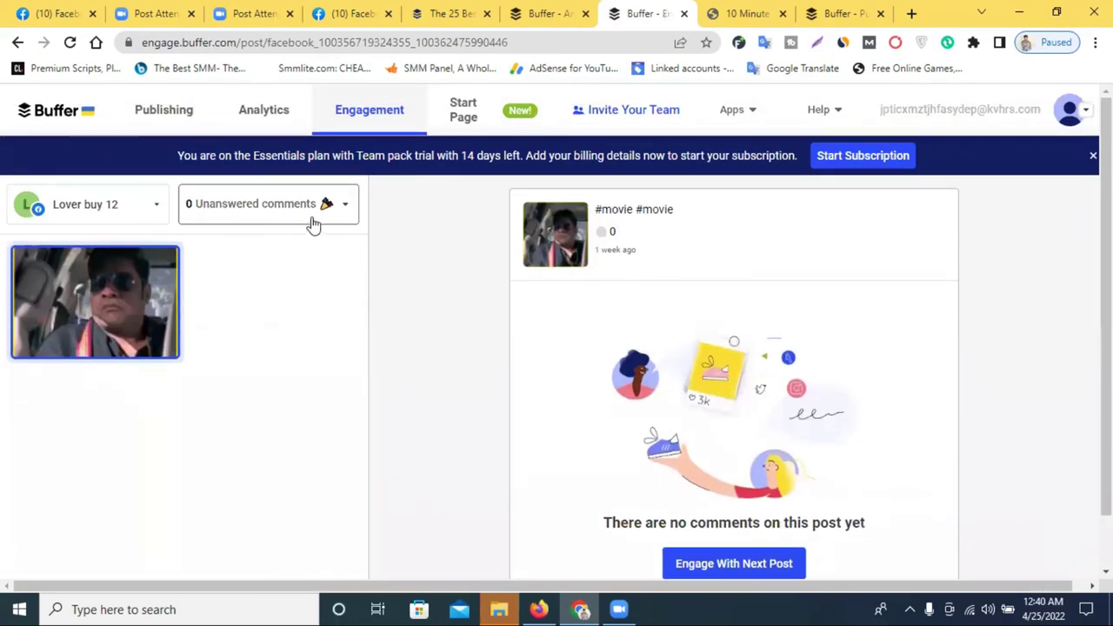
pyautogui.click(639, 118)
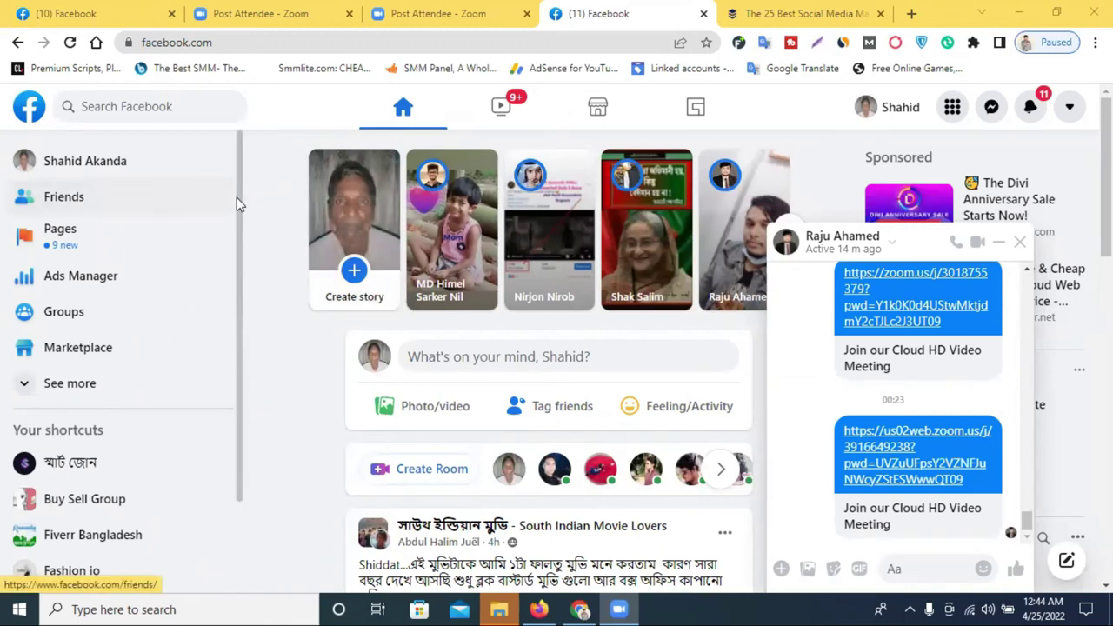
# Step: Switch to Facebook, open the list of managed pages and close the chat window
pyautogui.moveTo(236, 198); pyautogui.dragTo(237, 280)
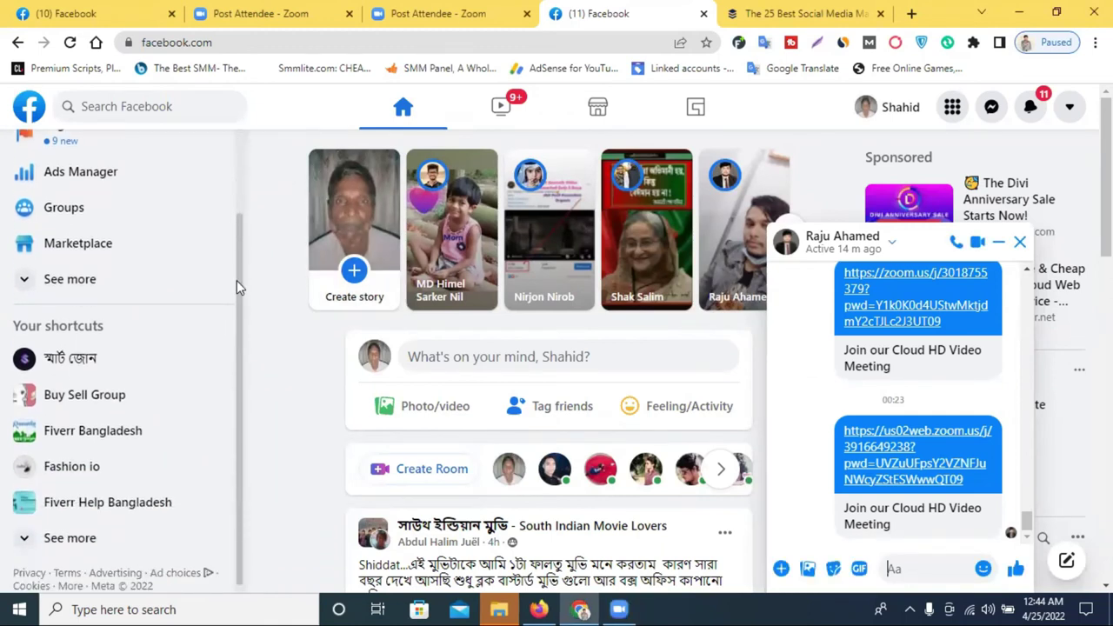
pyautogui.moveTo(237, 280); pyautogui.dragTo(244, 205)
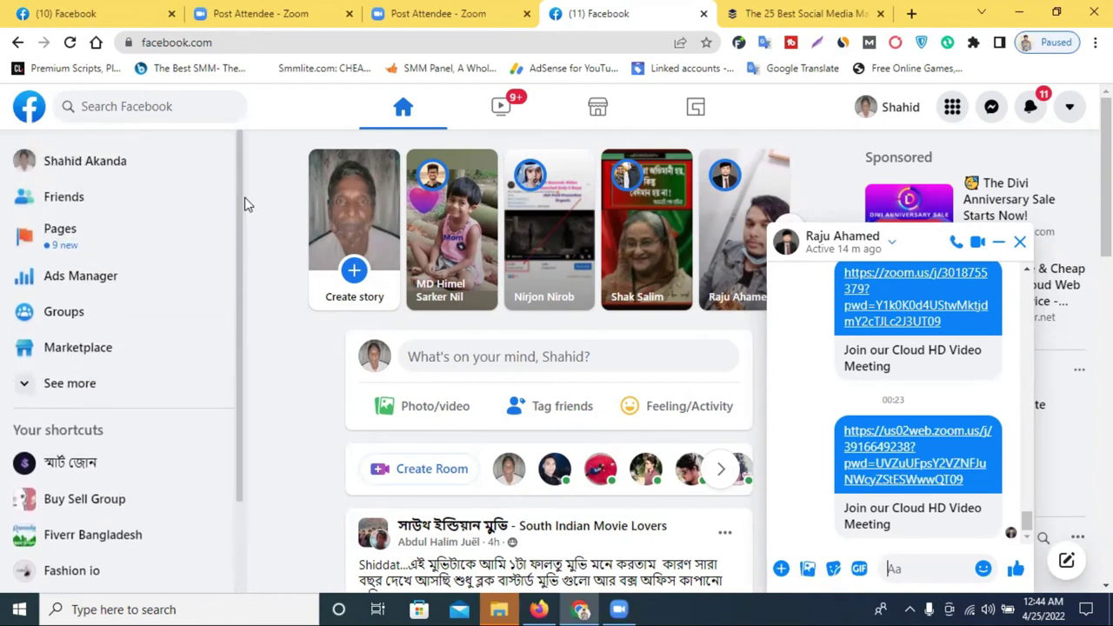
pyautogui.click(147, 237)
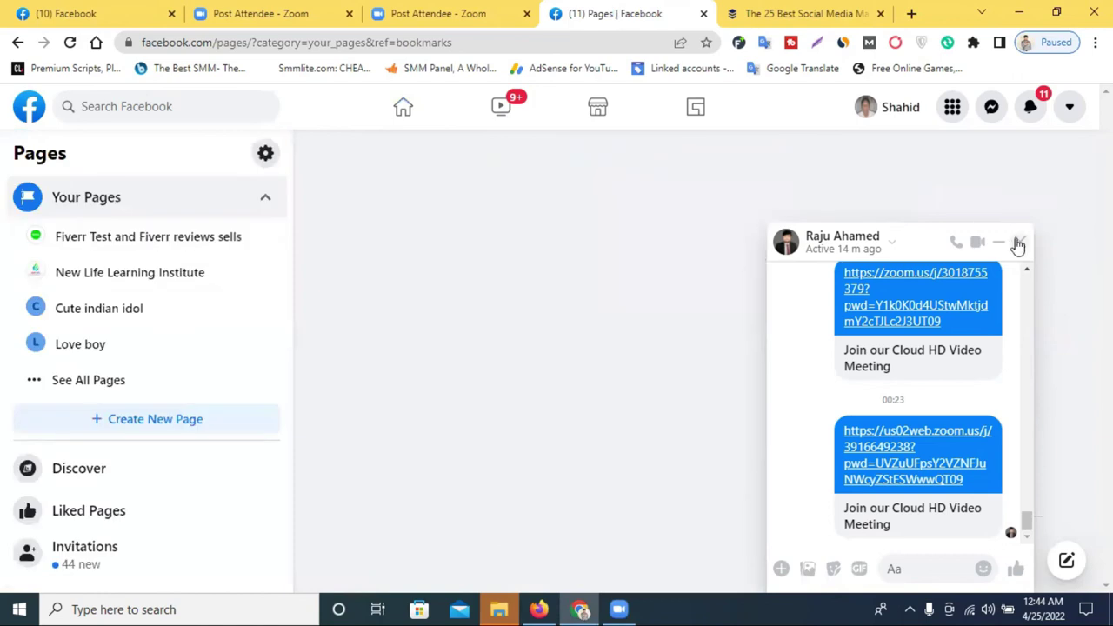
pyautogui.click(1018, 243)
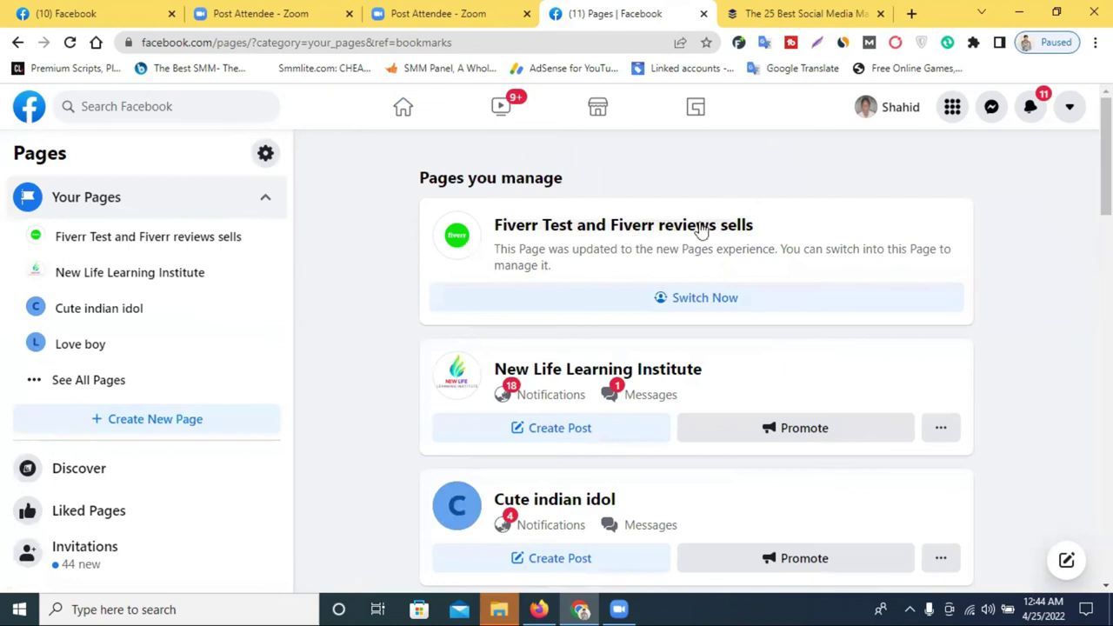
# Step: Find the Fashion io page among the pages you manage and open it
pyautogui.scroll(-3, 753, 247)
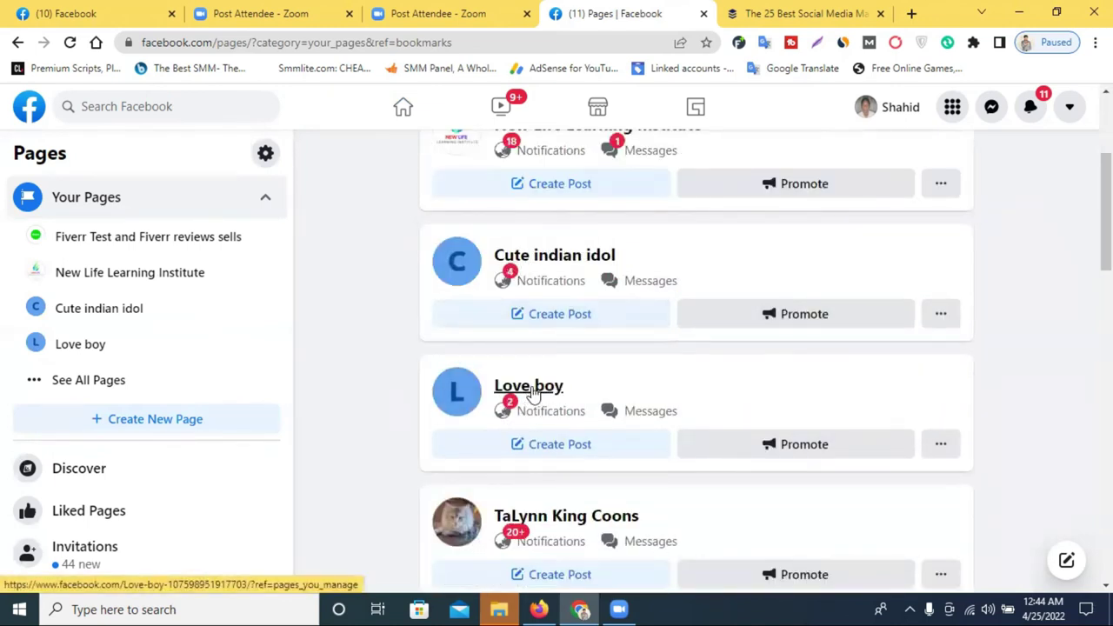
pyautogui.scroll(-4, 683, 391)
pyautogui.scroll(-3, 570, 408)
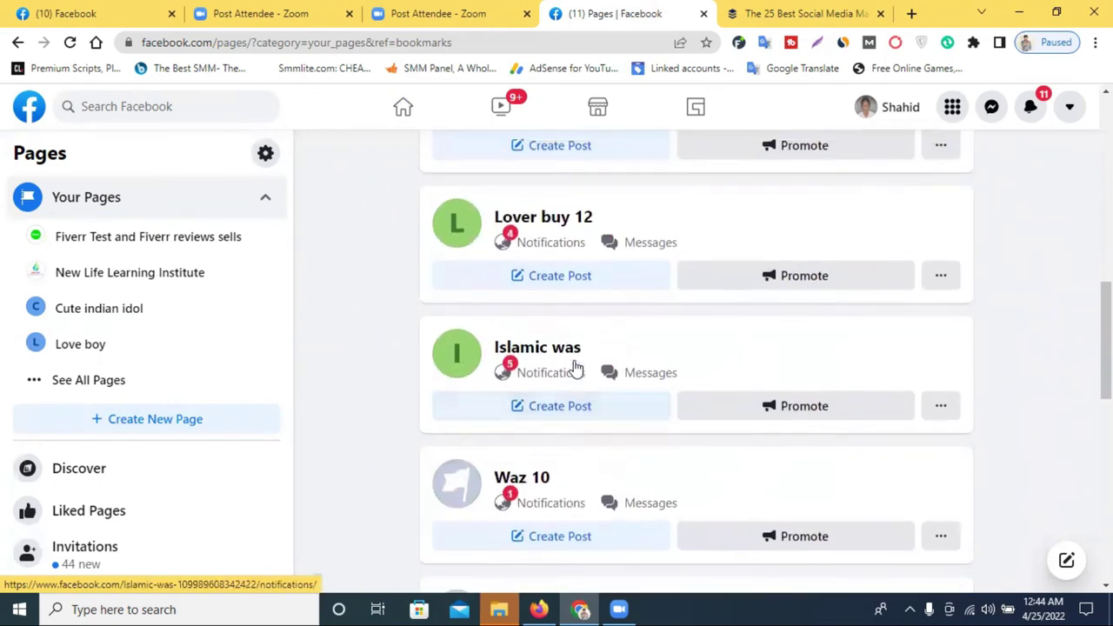
pyautogui.scroll(2, 574, 348)
pyautogui.click(557, 243)
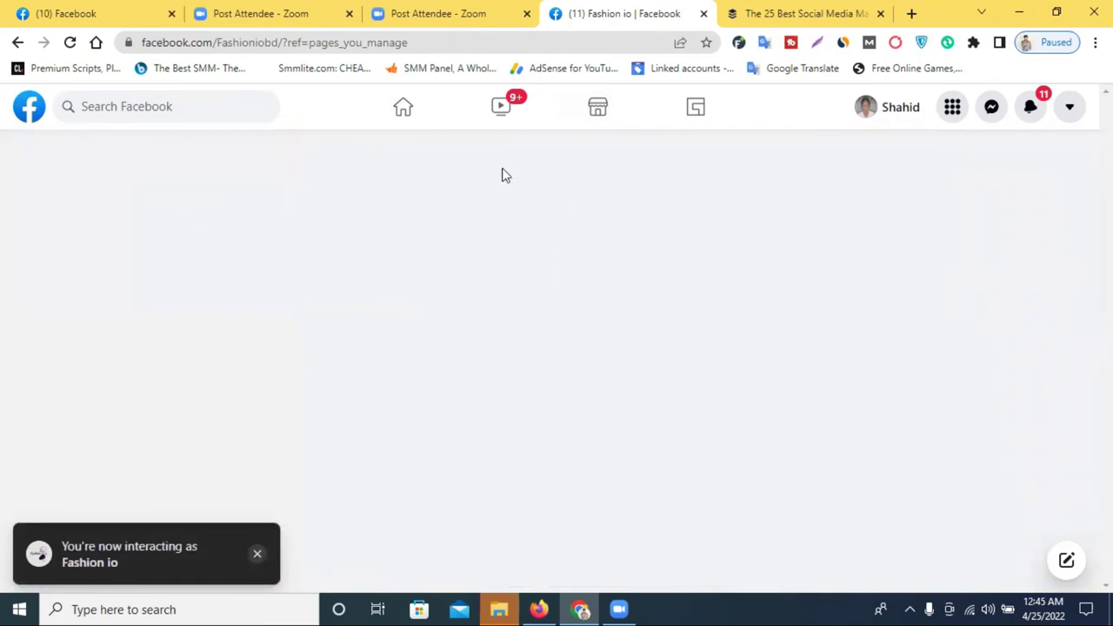
# Step: Close the Buffer article on social media management tools, and look through the Fashion io page and its management options
pyautogui.click(792, 7)
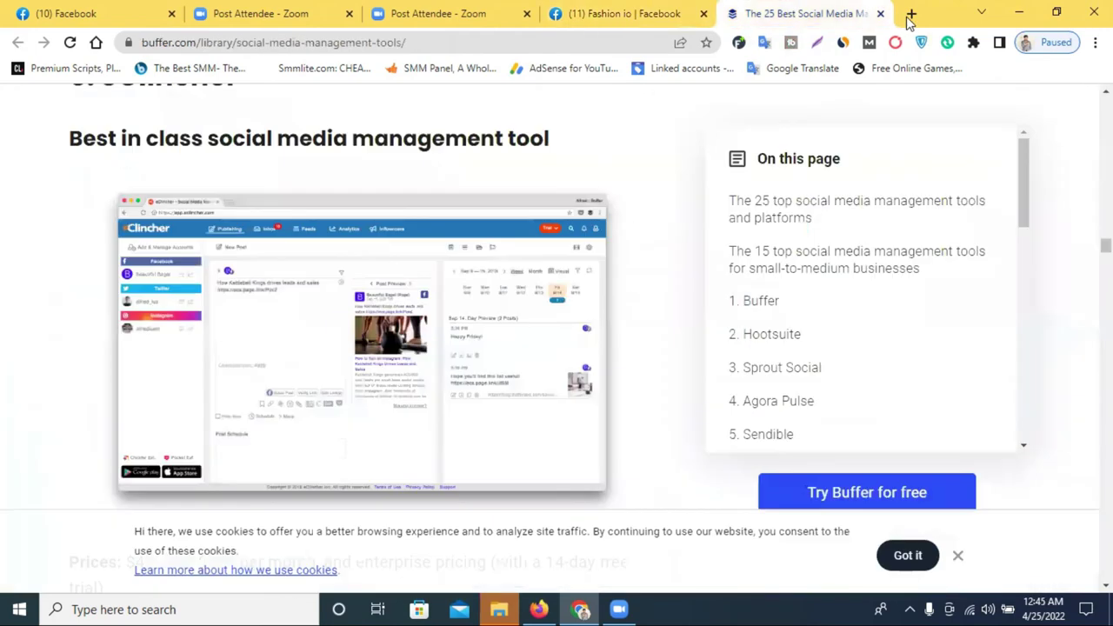
pyautogui.hotkey('ctrl', 'w')
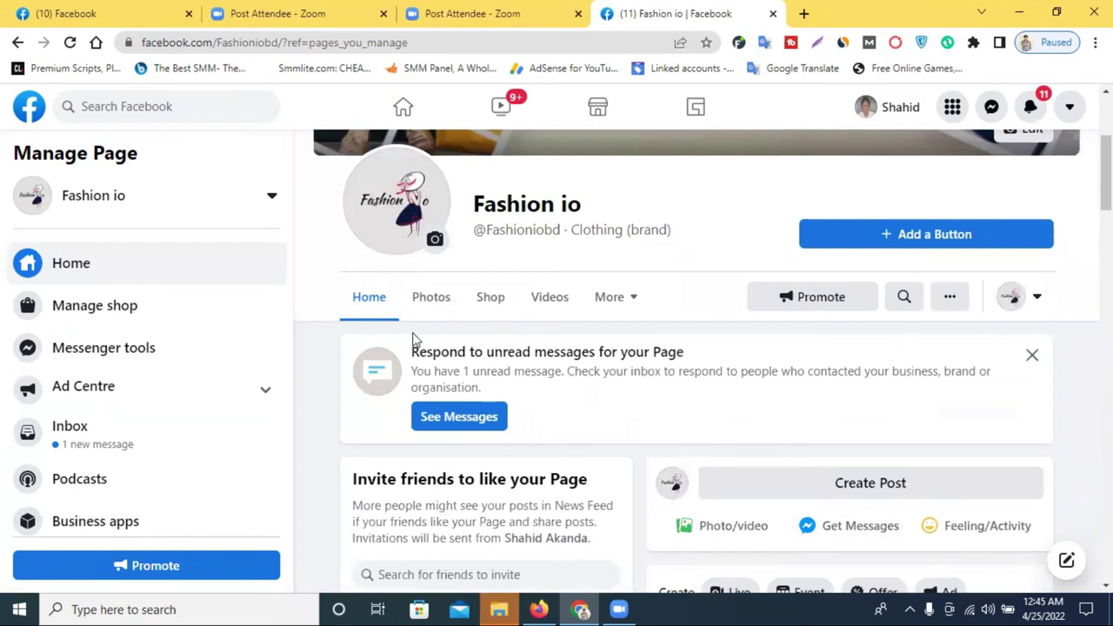
pyautogui.scroll(-1, 238, 339)
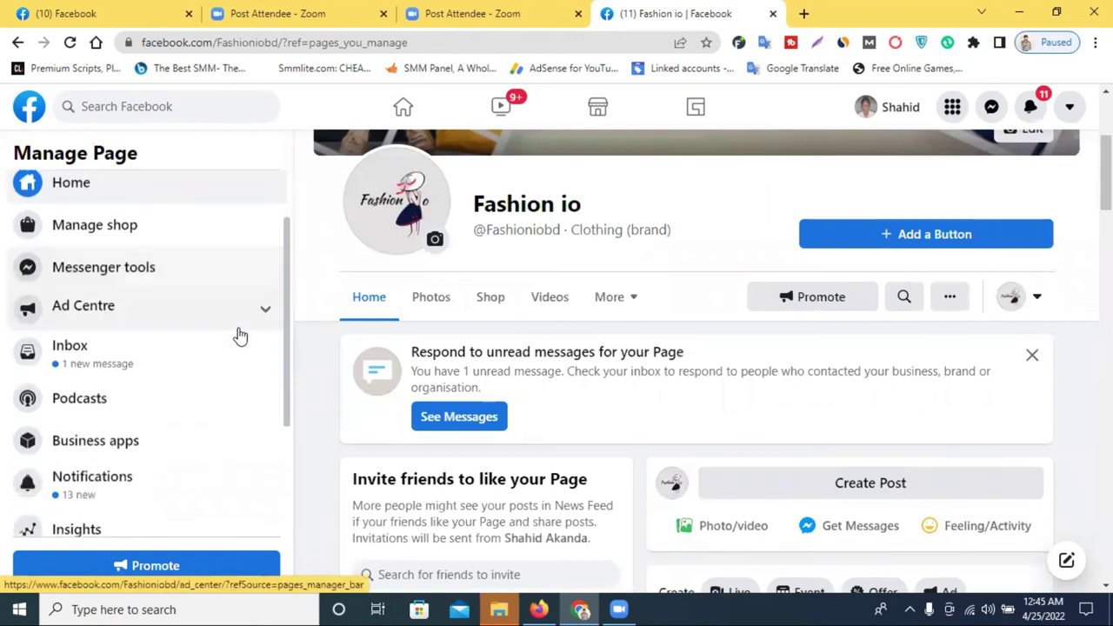
pyautogui.scroll(-2, 239, 336)
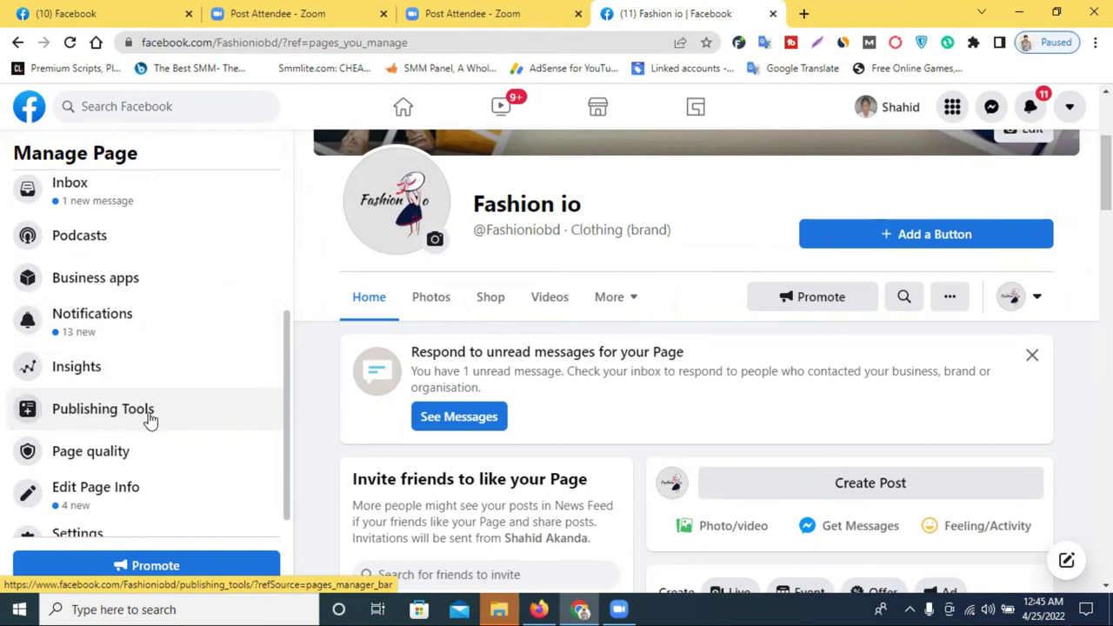
pyautogui.scroll(3, 333, 358)
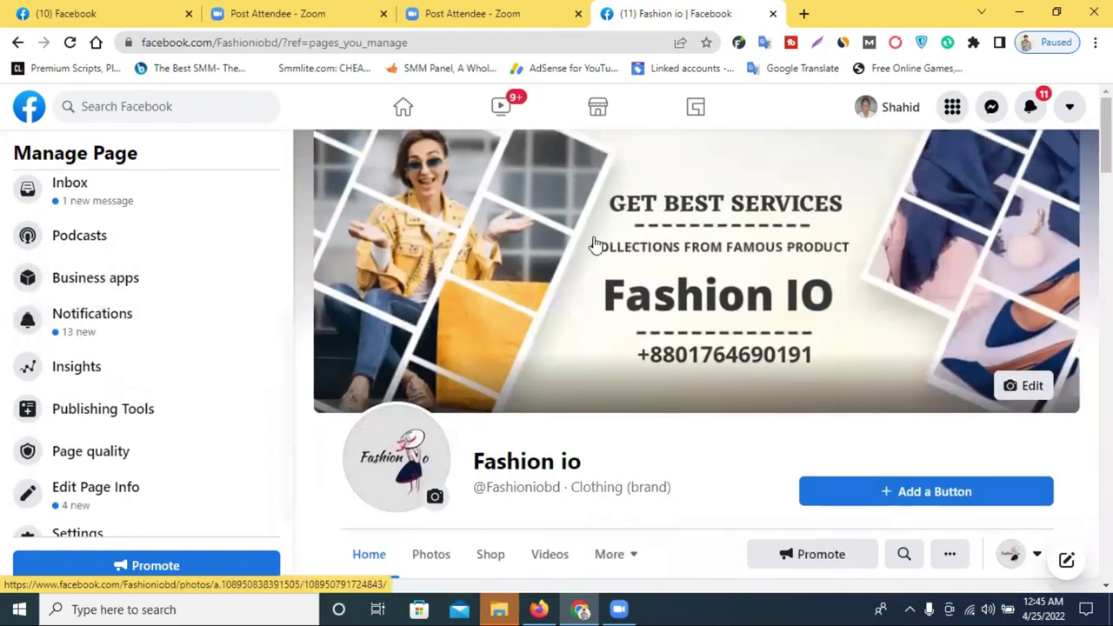
pyautogui.scroll(-7, 609, 248)
pyautogui.scroll(-1, 644, 264)
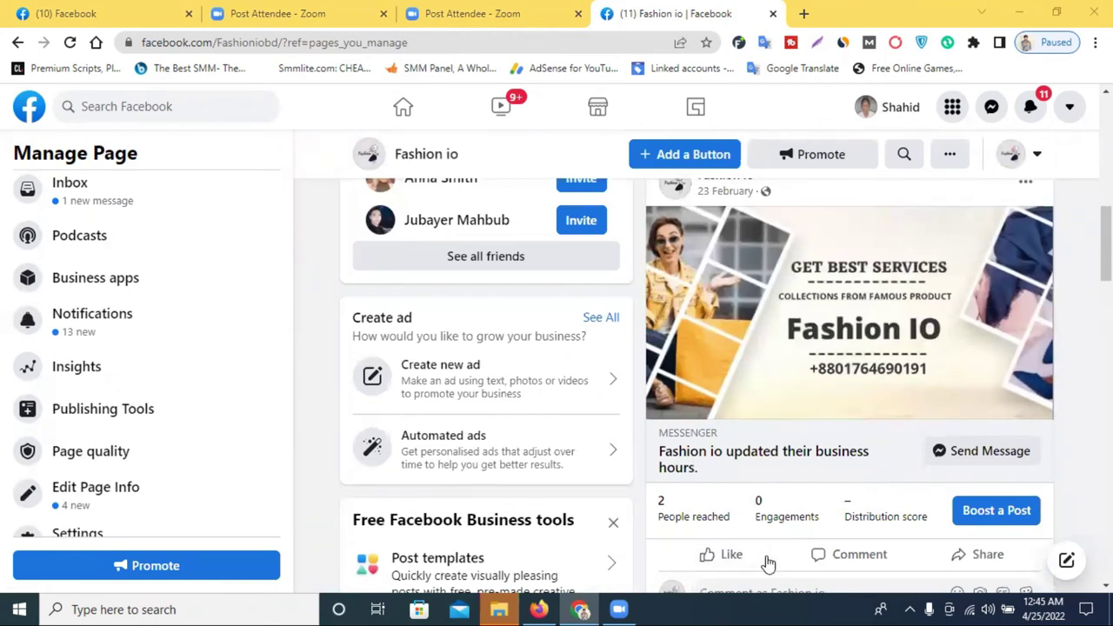
# Step: Open the publishing tools of the Fashion io page and close the Zoom browser tabs
pyautogui.click(109, 415)
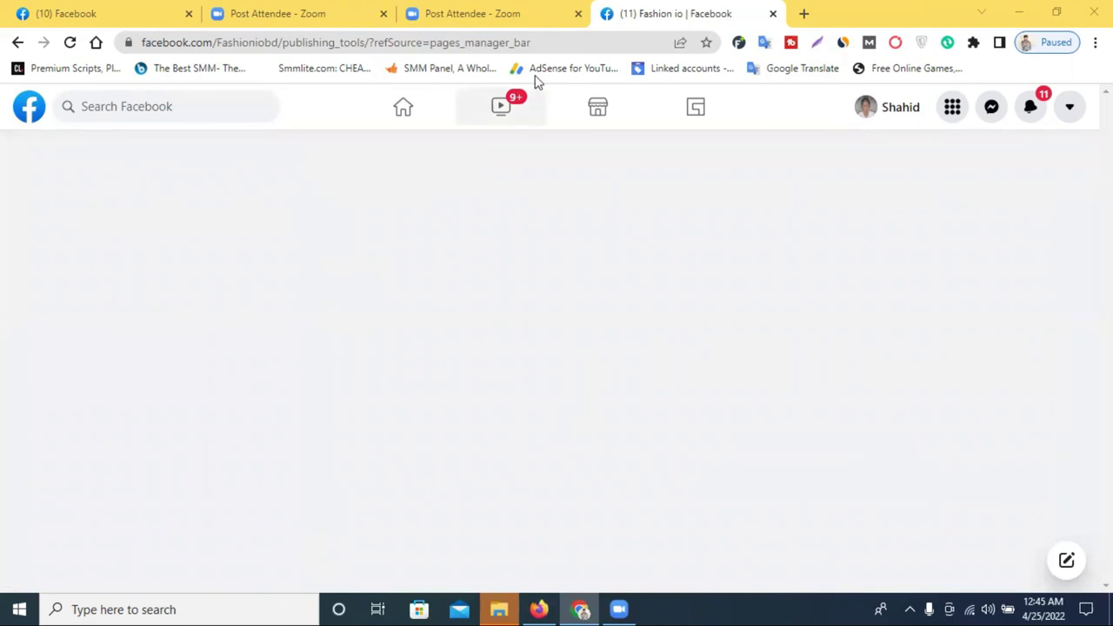
pyautogui.moveTo(653, 12); pyautogui.dragTo(295, 9)
pyautogui.click(577, 13)
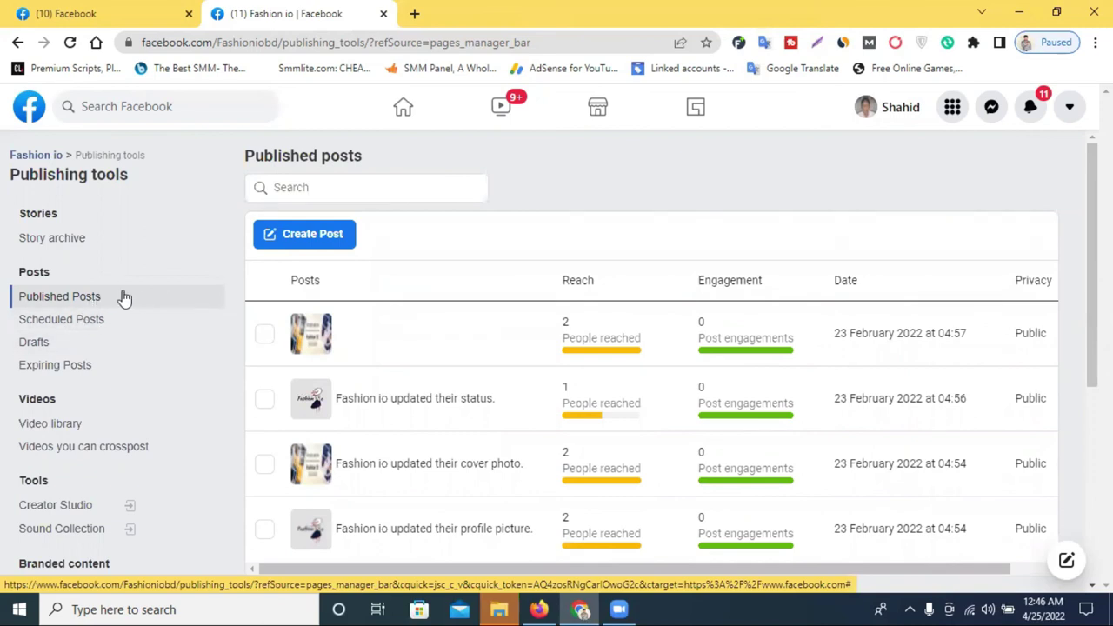
# Step: Check the page's draft posts and open its scheduled posts
pyautogui.click(84, 329)
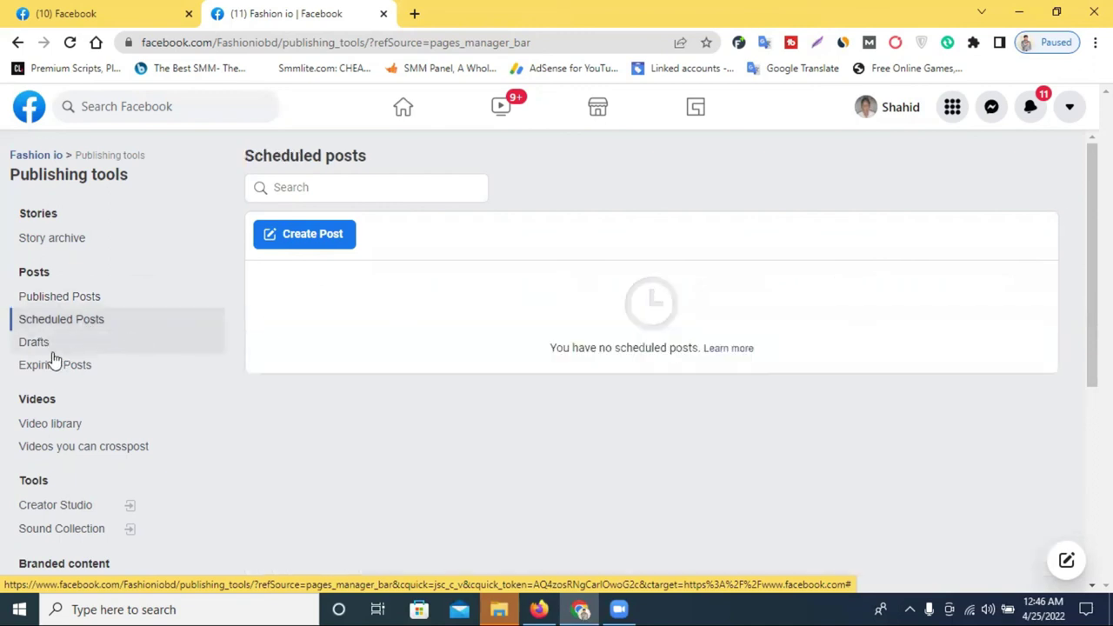
pyautogui.click(104, 346)
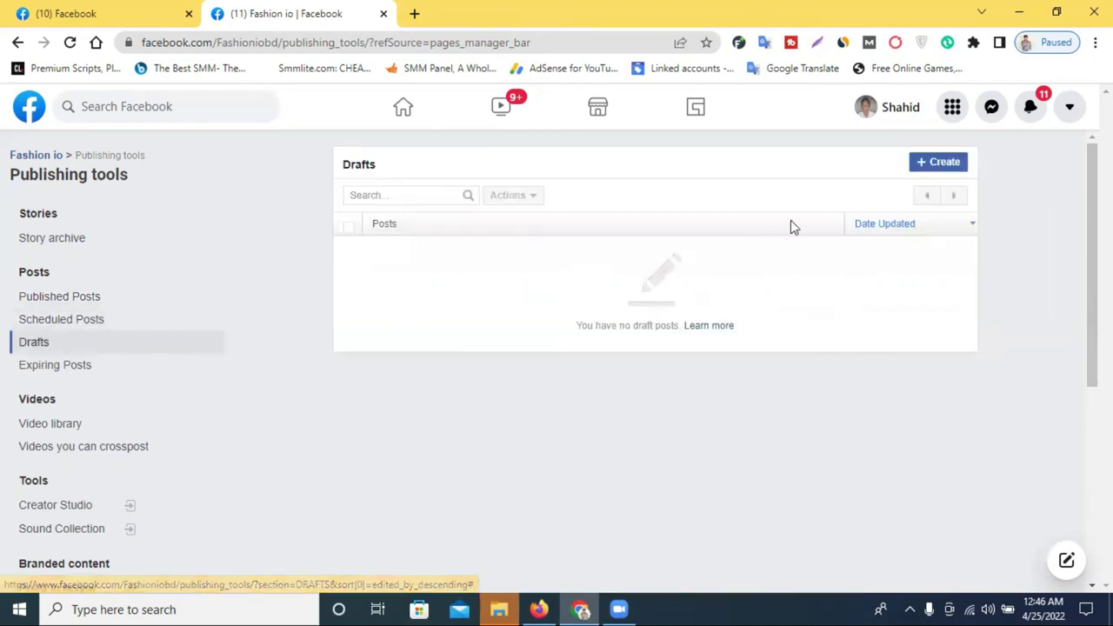
pyautogui.click(63, 324)
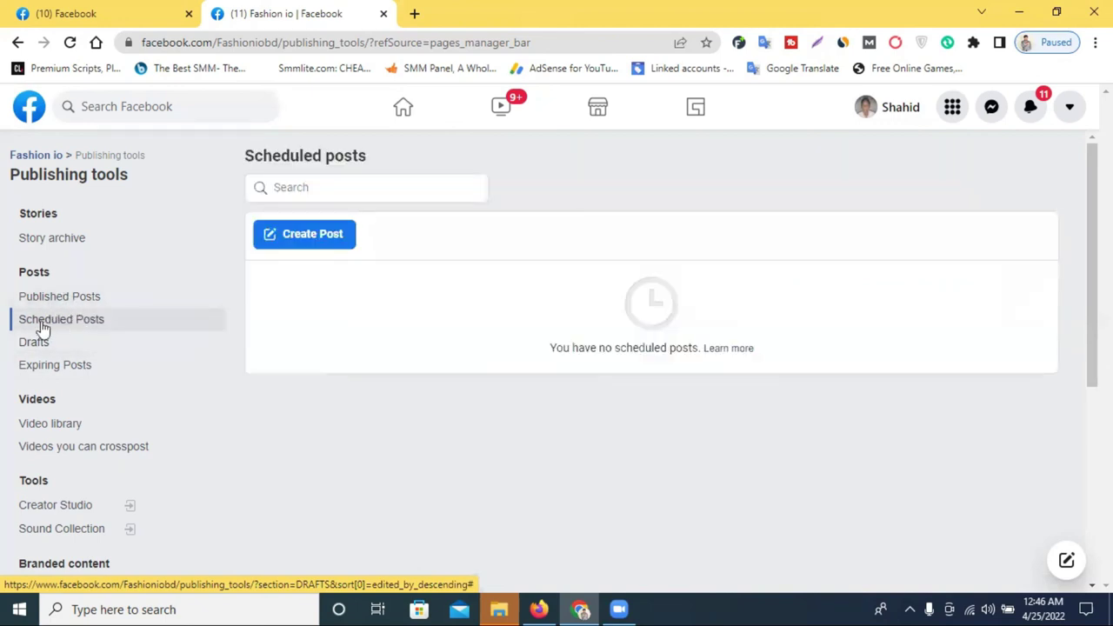
# Step: Look through the video, tools, branded content and lead ads sections of the publishing tools
pyautogui.scroll(-3, 55, 438)
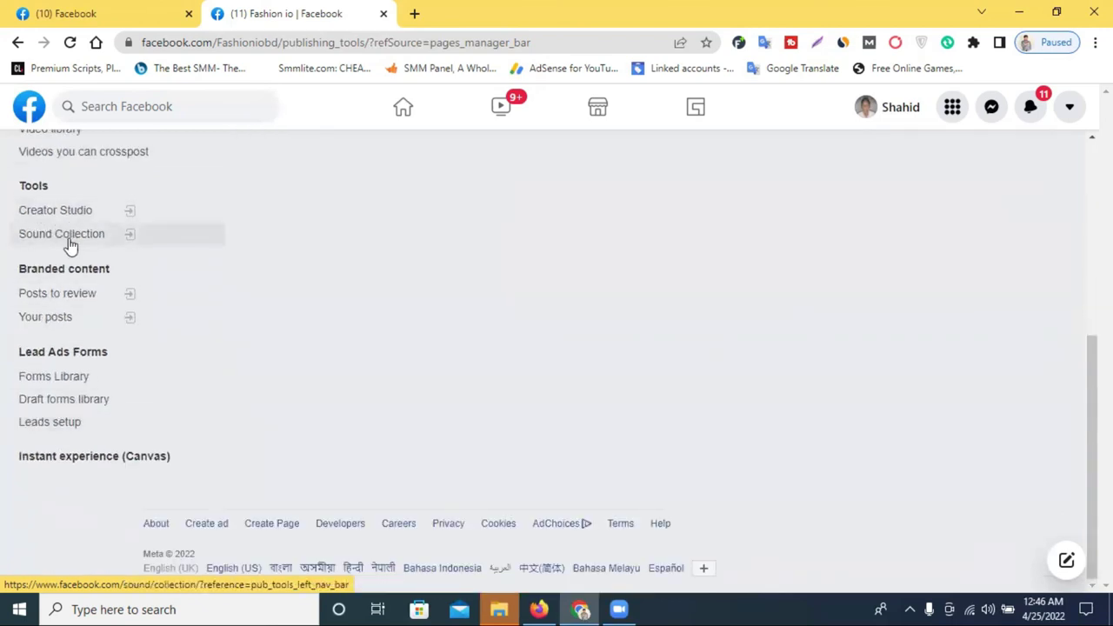
pyautogui.scroll(1, 69, 248)
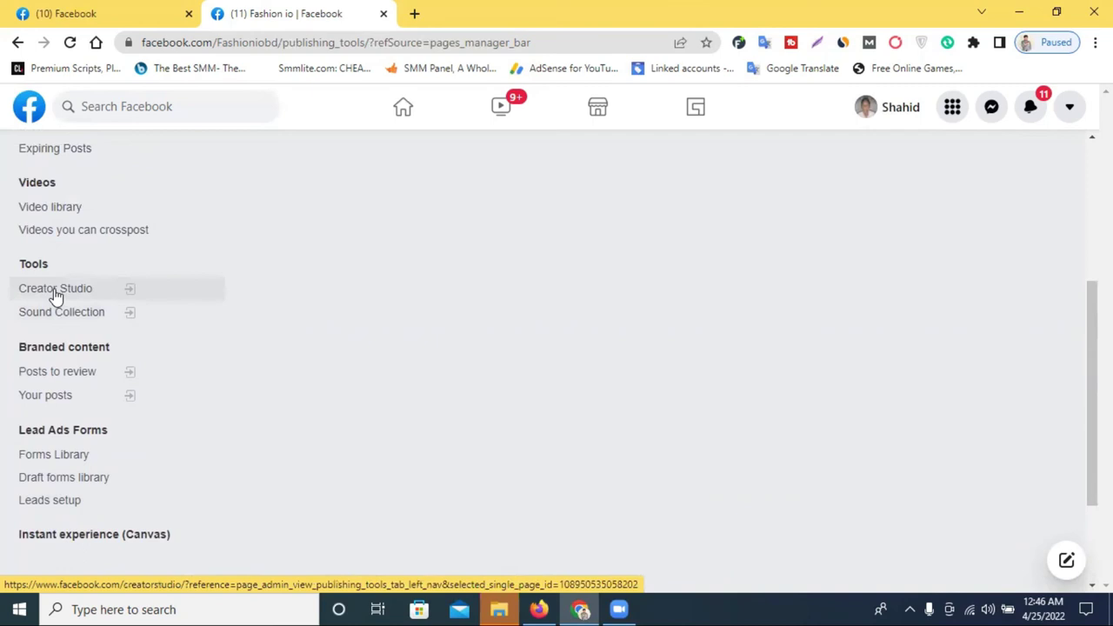
pyautogui.scroll(1, 55, 295)
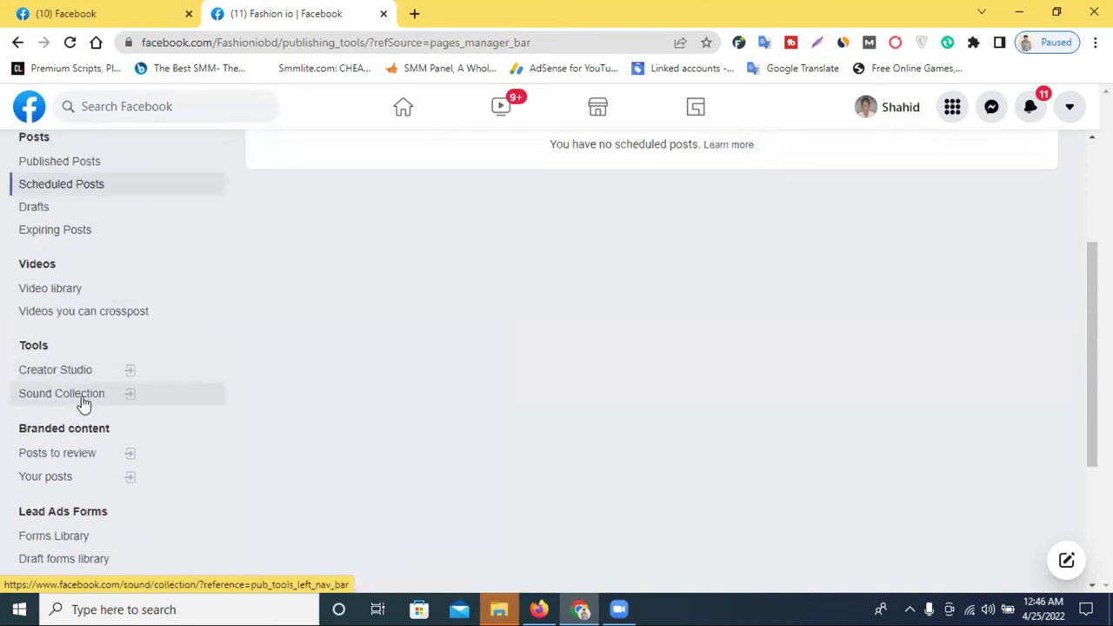
pyautogui.scroll(1, 91, 401)
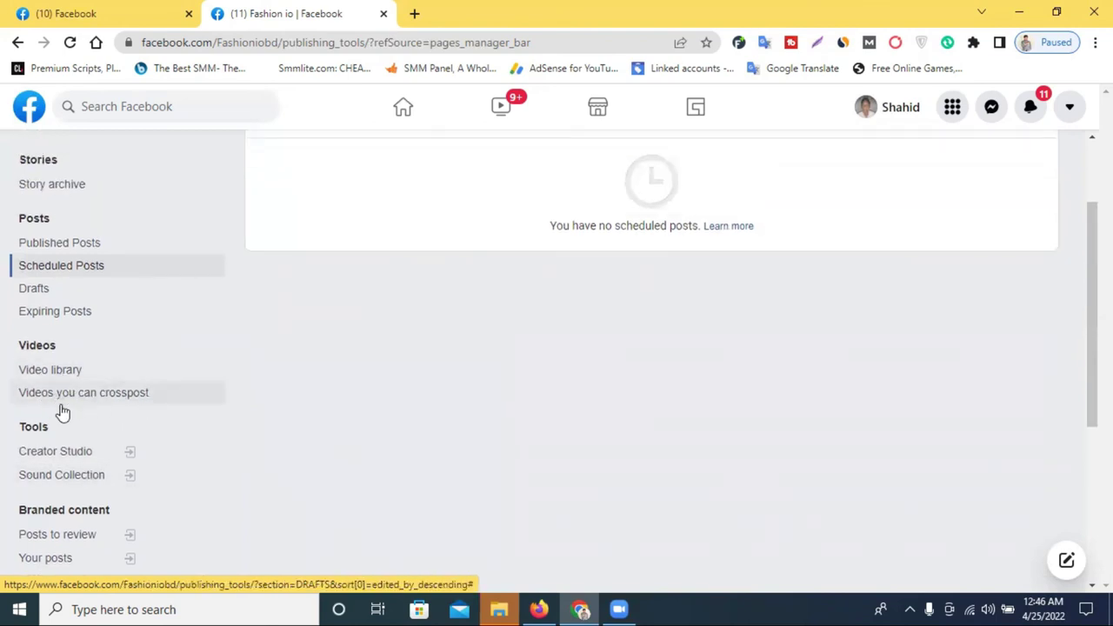
pyautogui.scroll(1, 78, 413)
pyautogui.scroll(1, 306, 361)
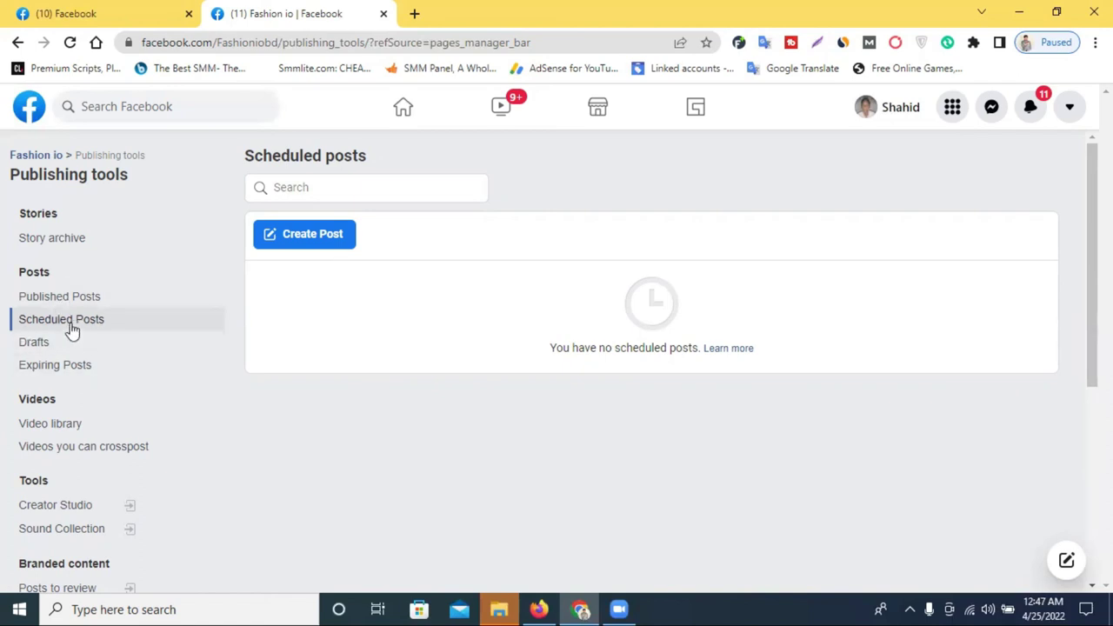
# Step: Start a new scheduled post and review its photo and video options, from uploading photos to creating an Instant Experience
pyautogui.click(318, 242)
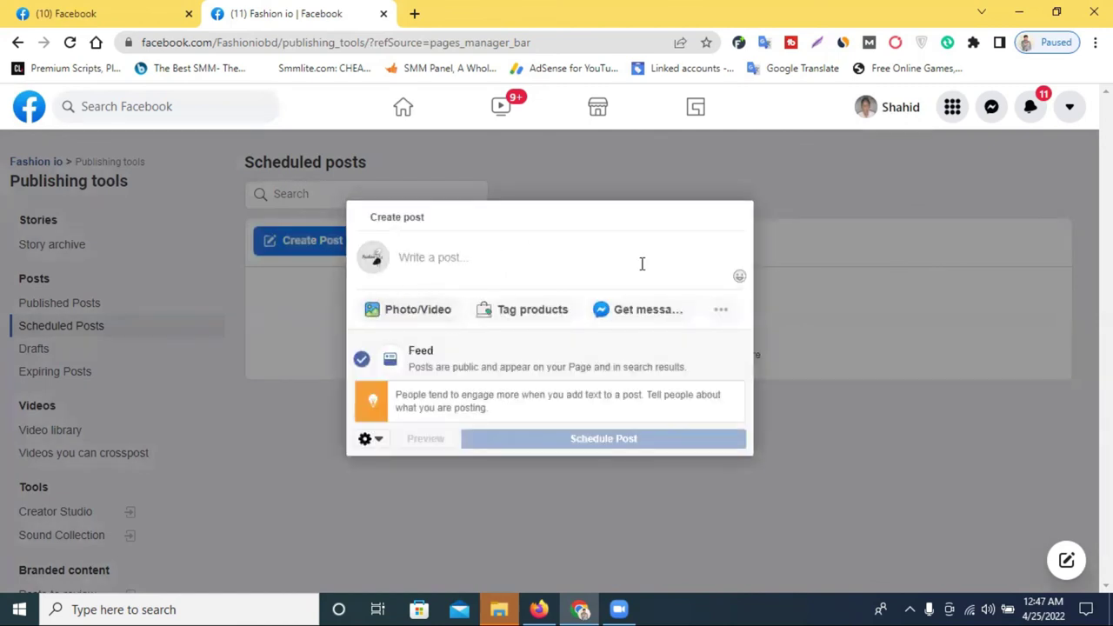
pyautogui.click(419, 315)
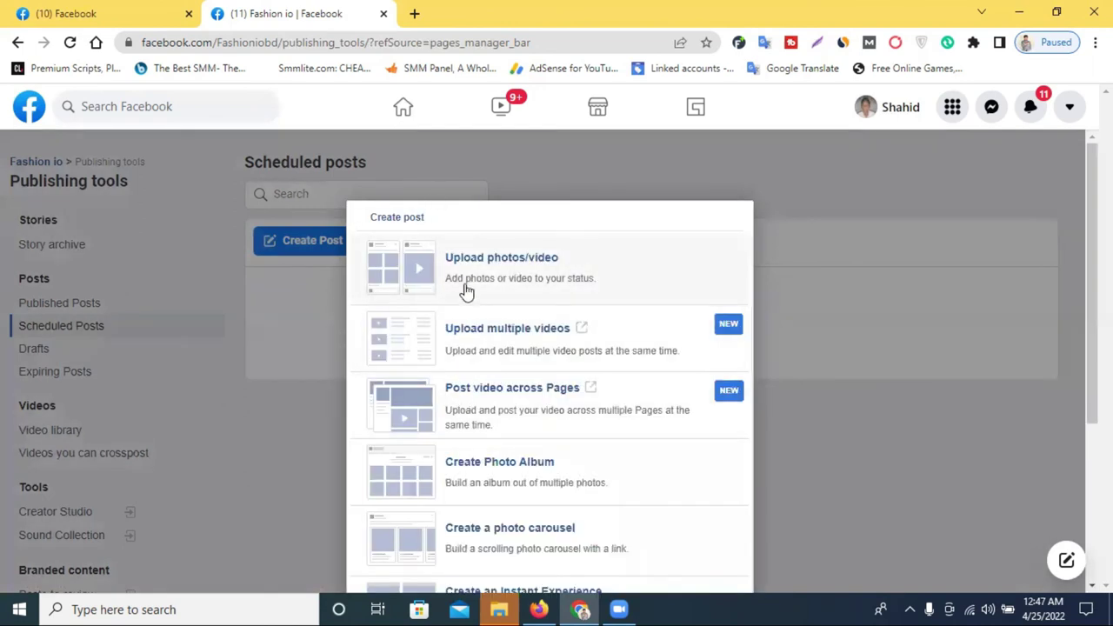
pyautogui.scroll(-3, 474, 296)
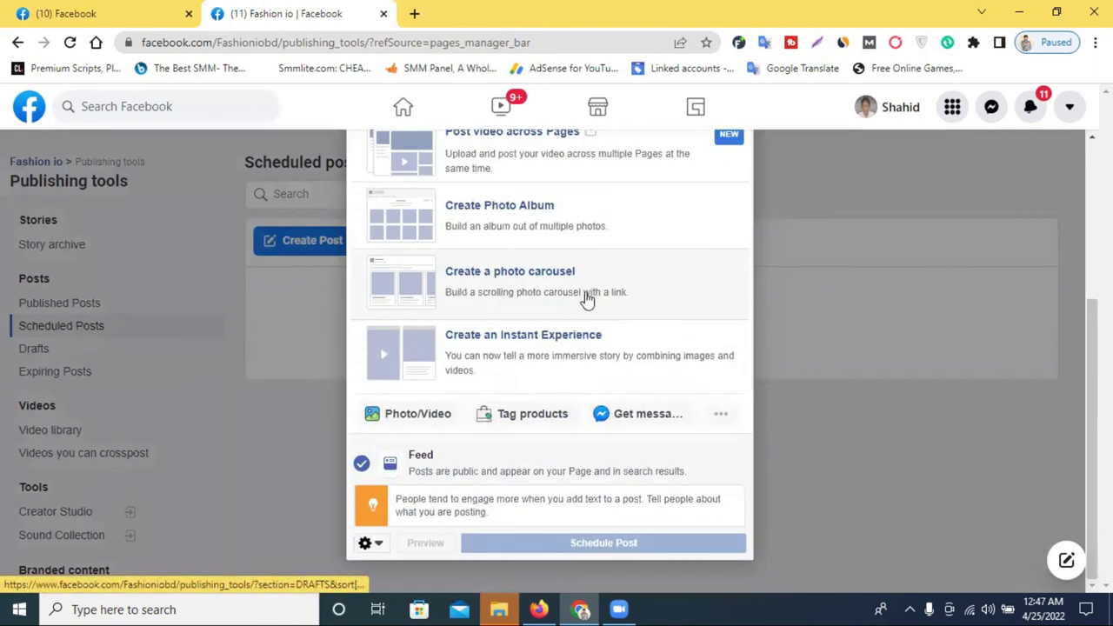
pyautogui.scroll(3, 586, 298)
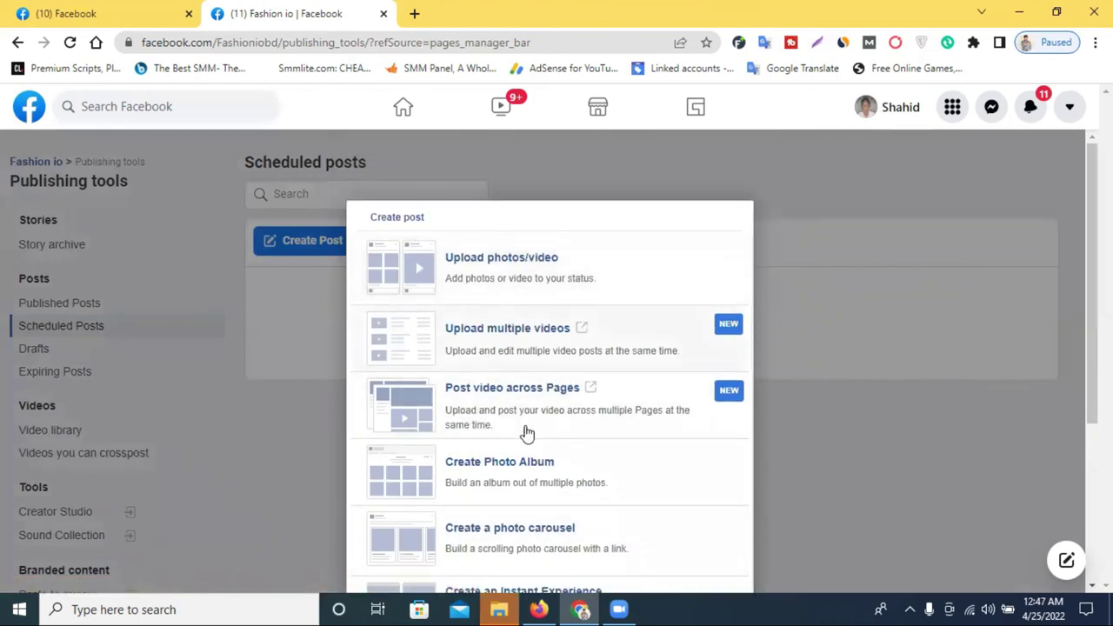
# Step: Upload the citrus fruits in basket photo from Downloads to the post and enter the text "ngffresrf"
pyautogui.click(487, 278)
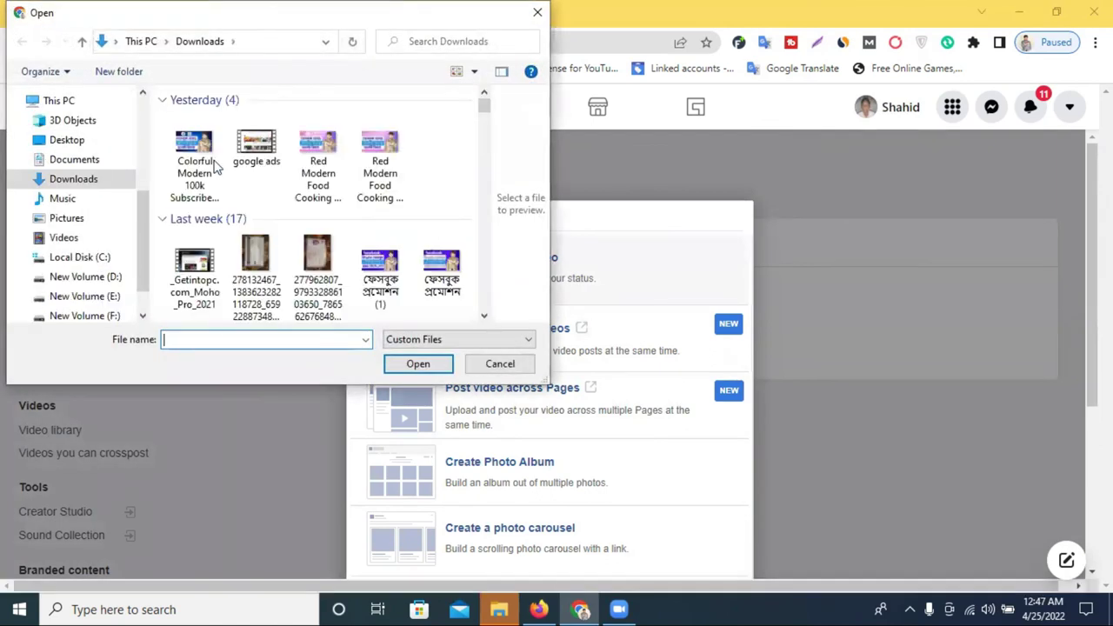
pyautogui.scroll(-3, 287, 187)
pyautogui.scroll(-5, 371, 198)
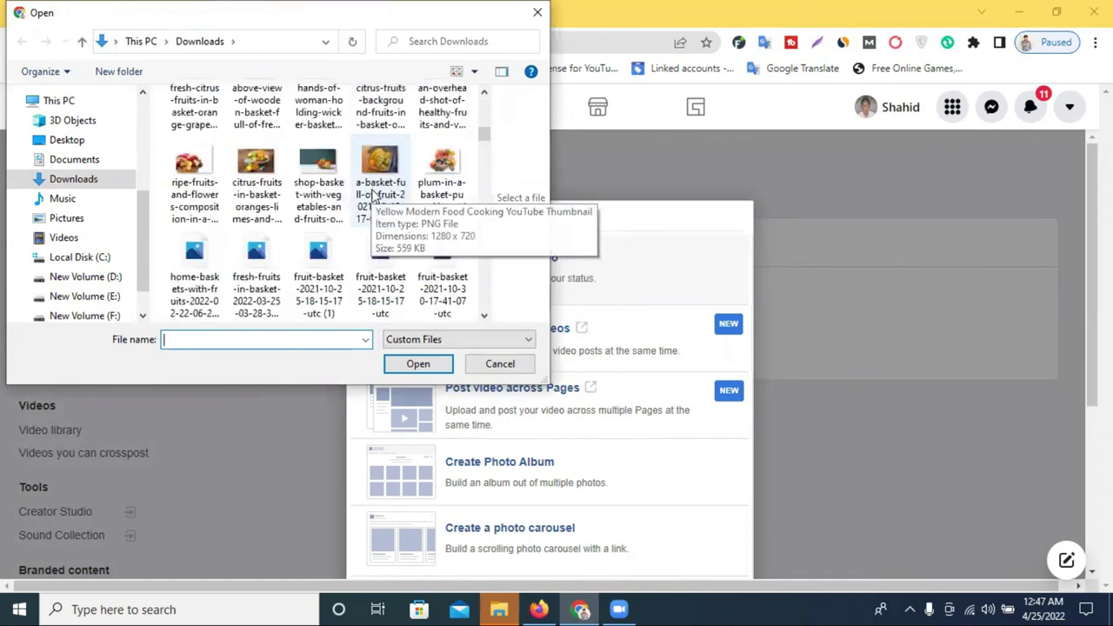
pyautogui.click(254, 170)
pyautogui.click(404, 361)
pyautogui.click(483, 257)
pyautogui.write('ngffresrf ')
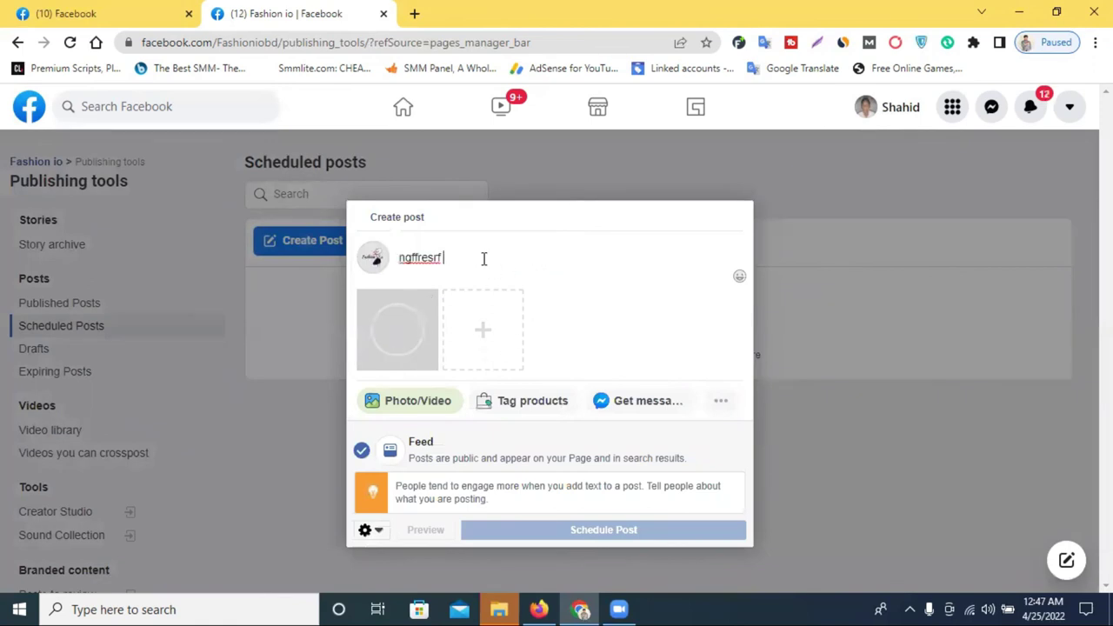
# Step: Extend the post text with "htrteyert4e4 jgtyr54e y5rzh tvc6z" and add a second line reading "sddsdsestytd"
pyautogui.write('htrteyer4e4 jgtyr54e y5rzh tvc6z')
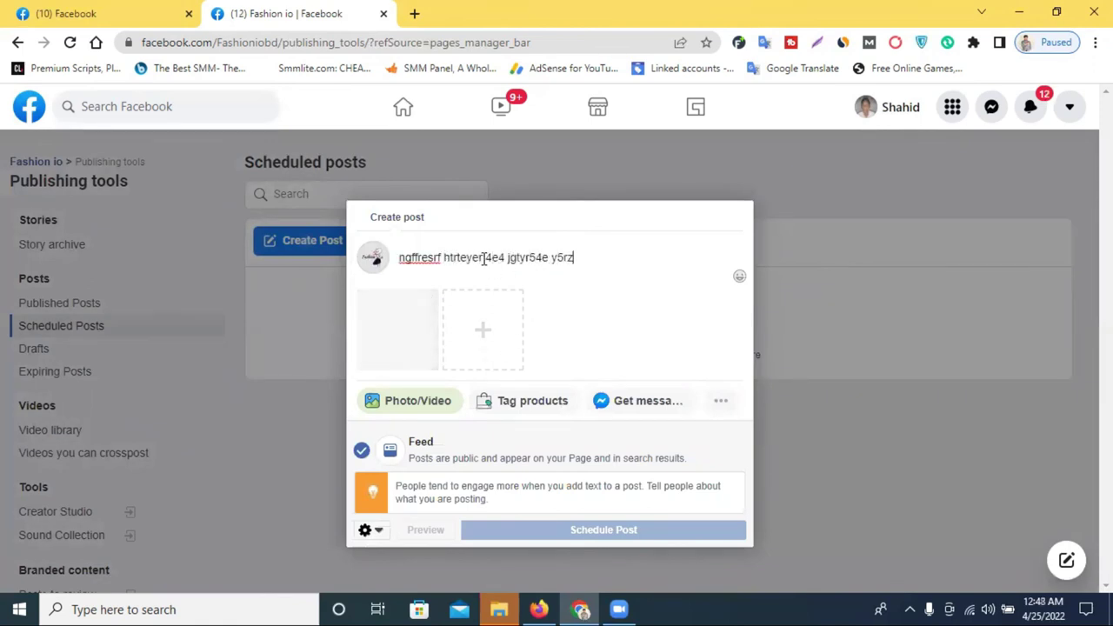
pyautogui.press('Return')
pyautogui.write('sddsdsesty')
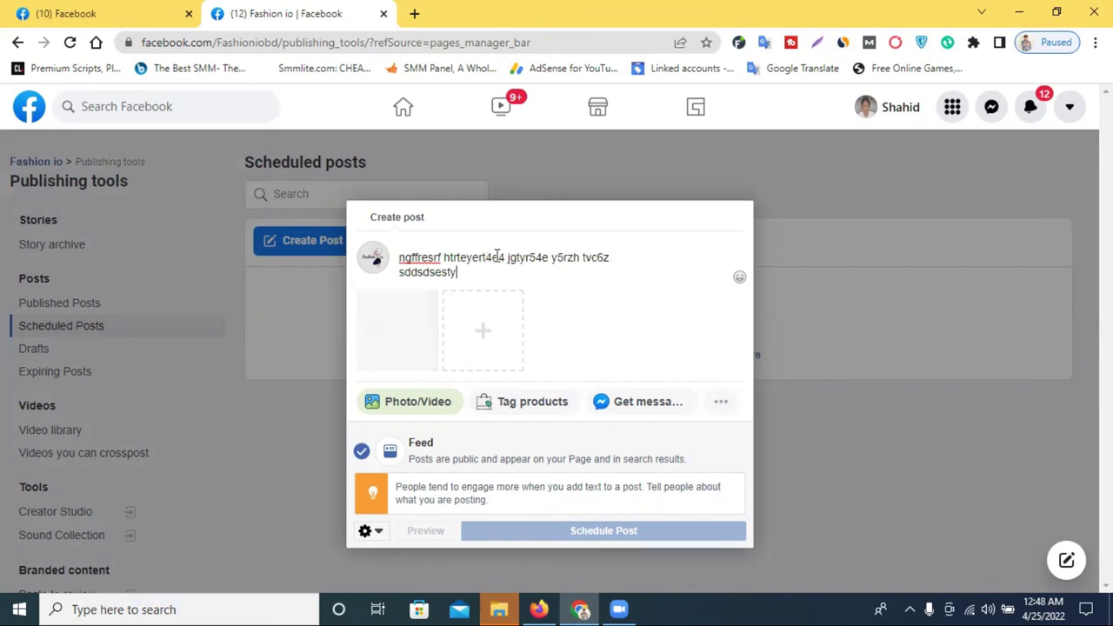
pyautogui.write('td')
pyautogui.press('Return')
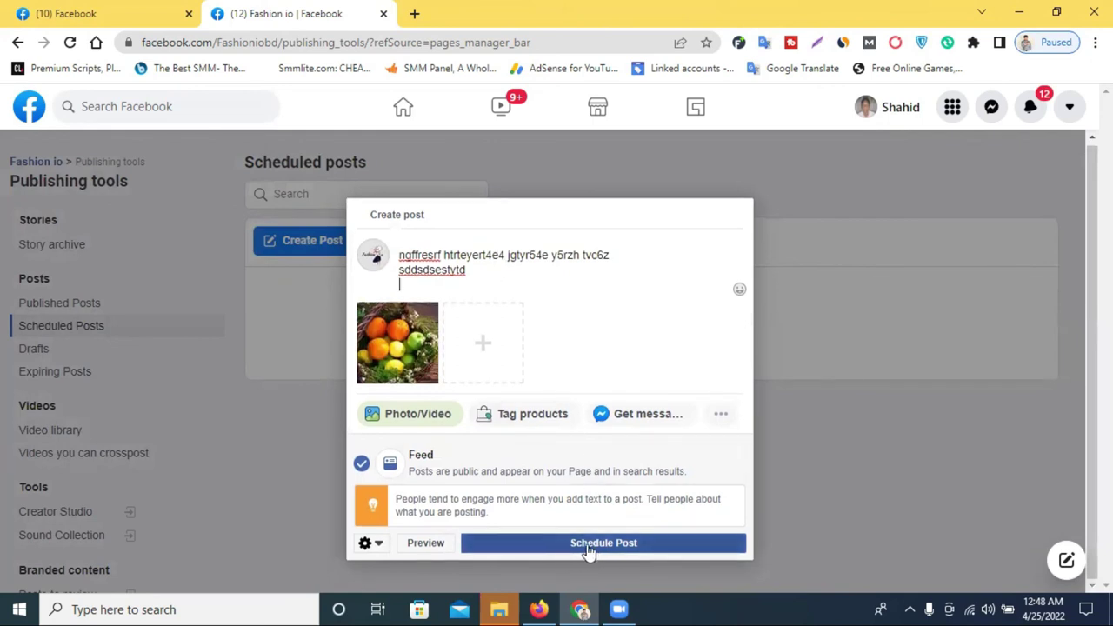
pyautogui.click(636, 543)
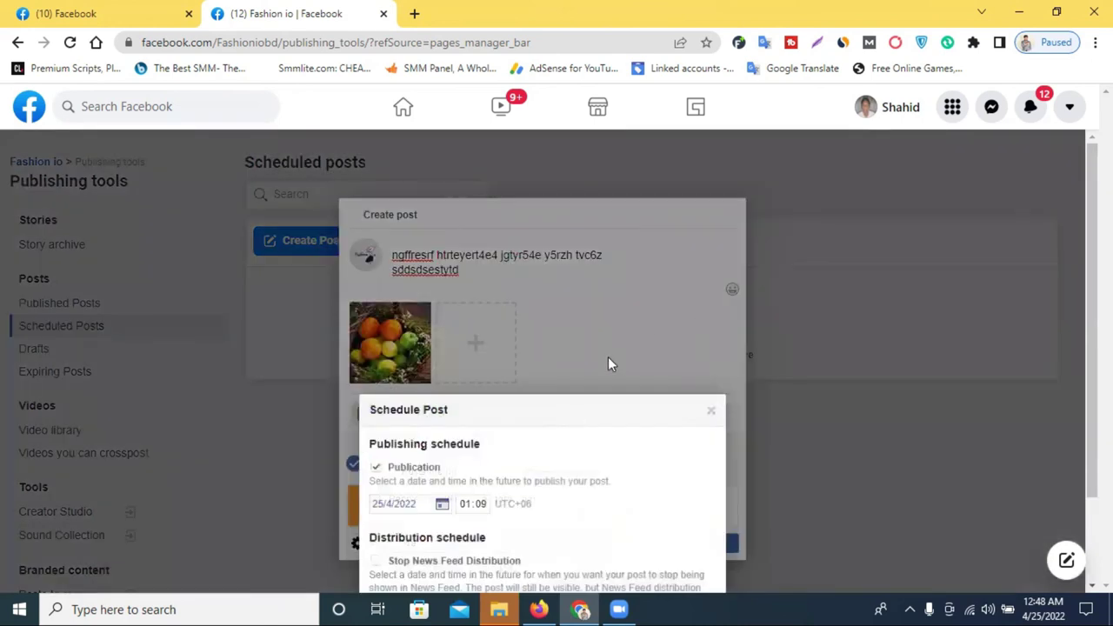
pyautogui.click(400, 401)
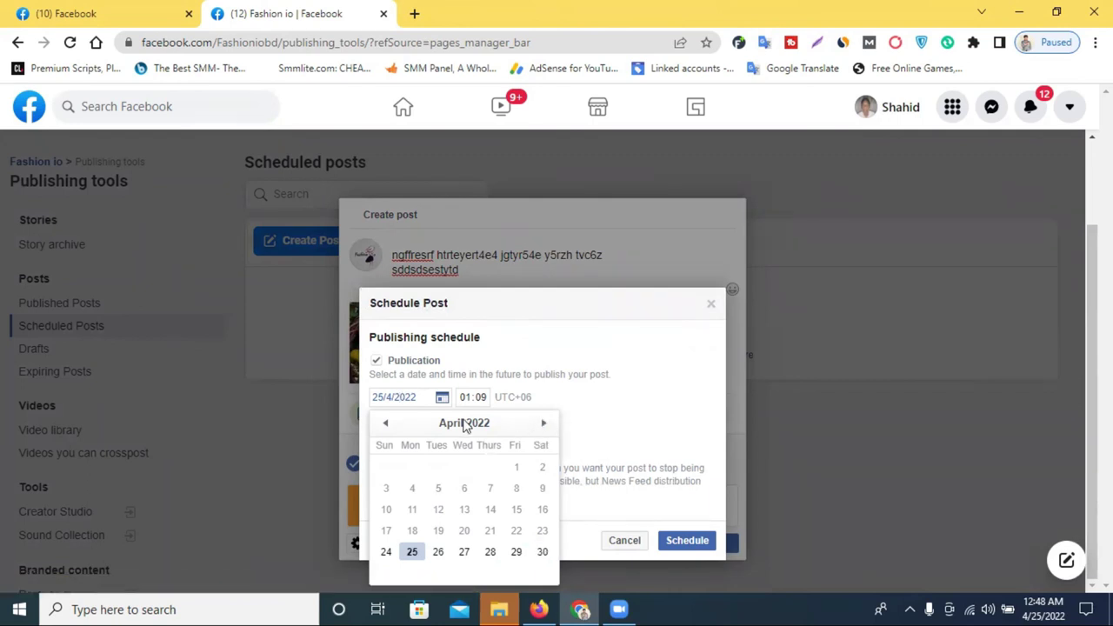
pyautogui.click(545, 422)
pyautogui.click(543, 226)
pyautogui.click(544, 226)
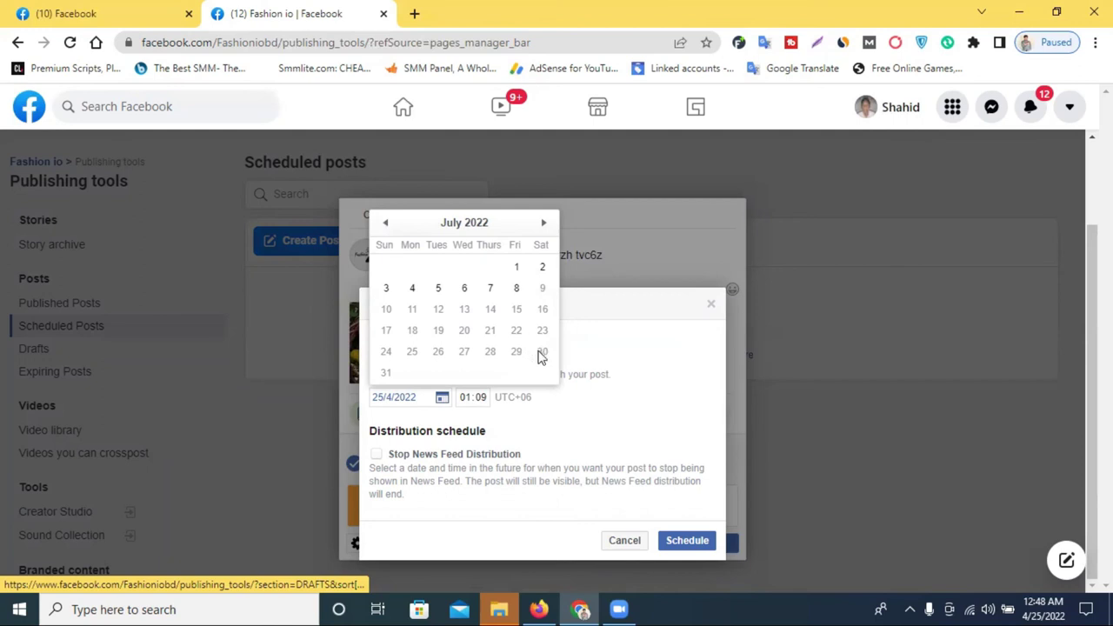
pyautogui.click(289, 292)
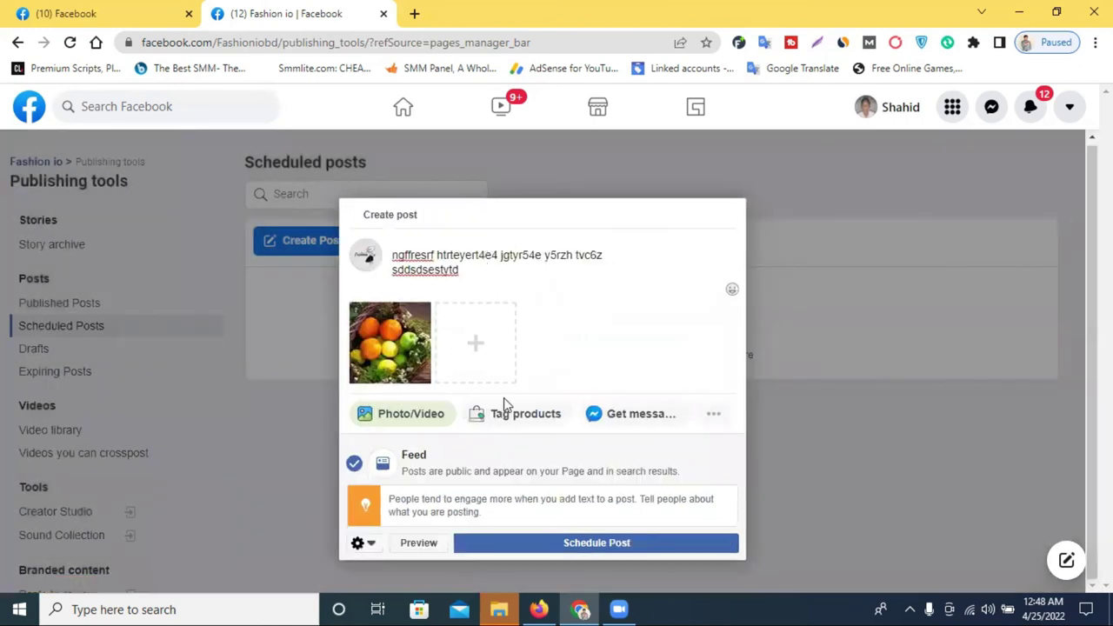
# Step: Open the post's scheduling options and set the publication date to 30/4/2022
pyautogui.click(533, 546)
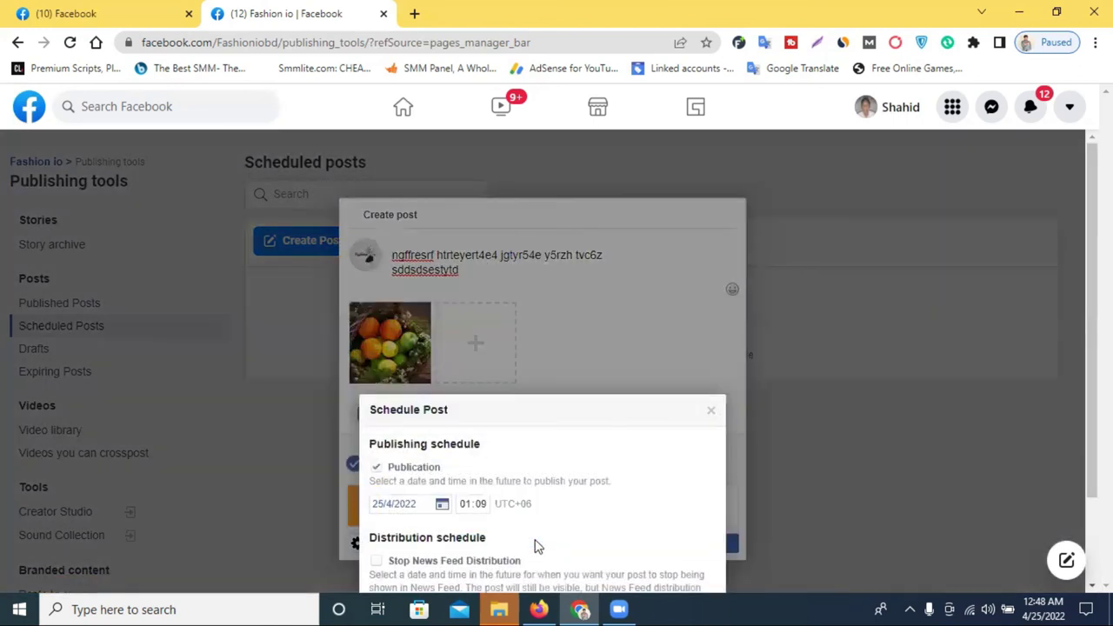
pyautogui.click(399, 396)
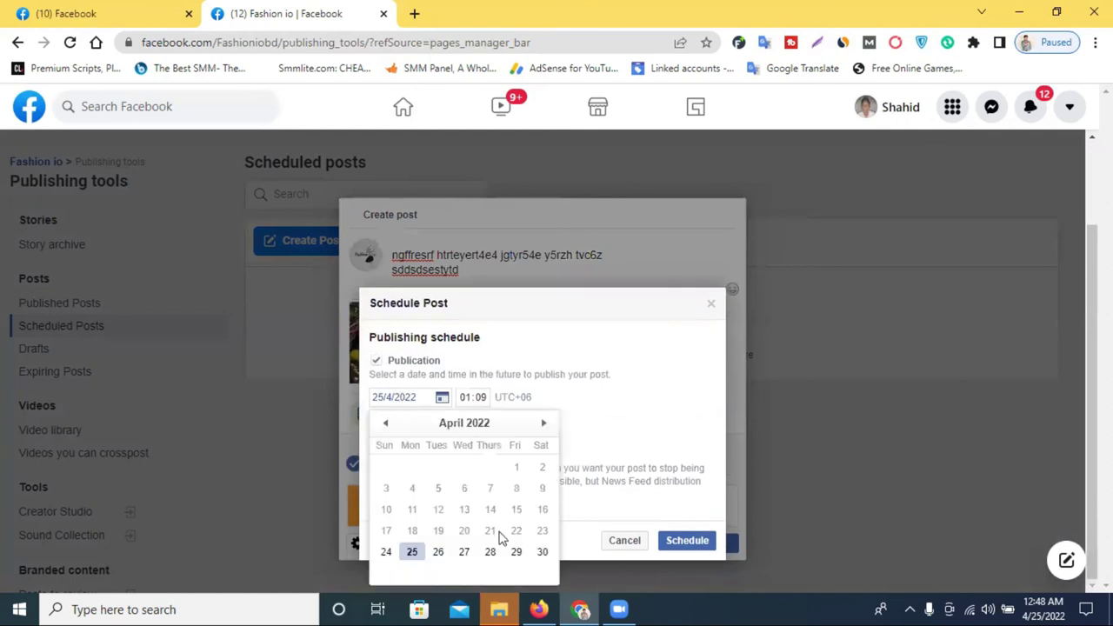
pyautogui.click(540, 552)
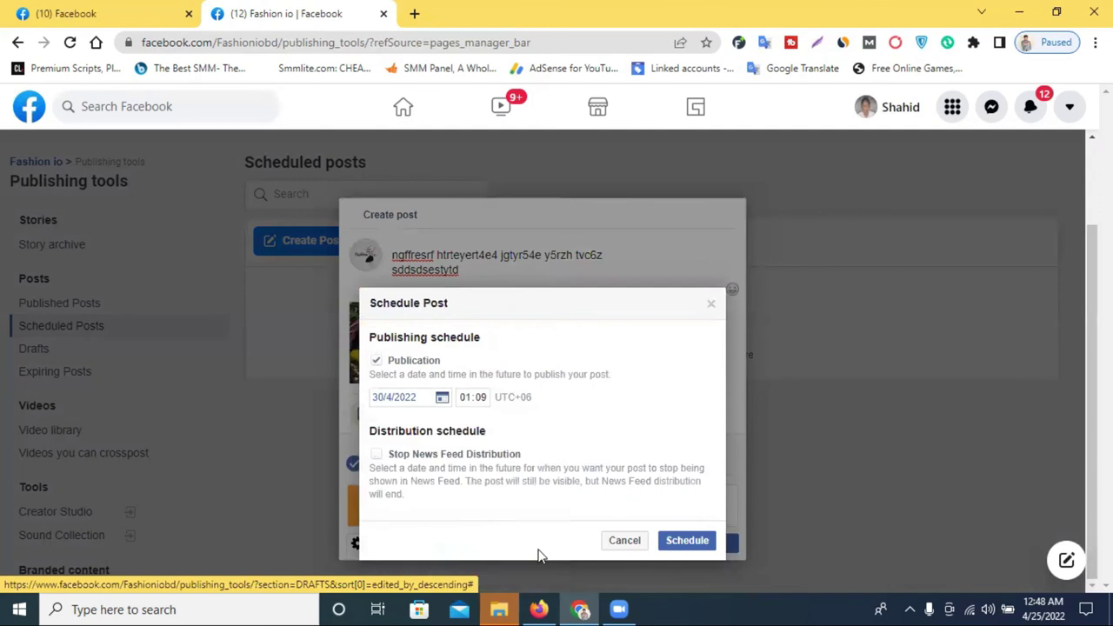
# Step: Set the publication time to 05:09 and schedule the post
pyautogui.click(477, 400)
pyautogui.moveTo(516, 396); pyautogui.dragTo(536, 398)
pyautogui.click(526, 397)
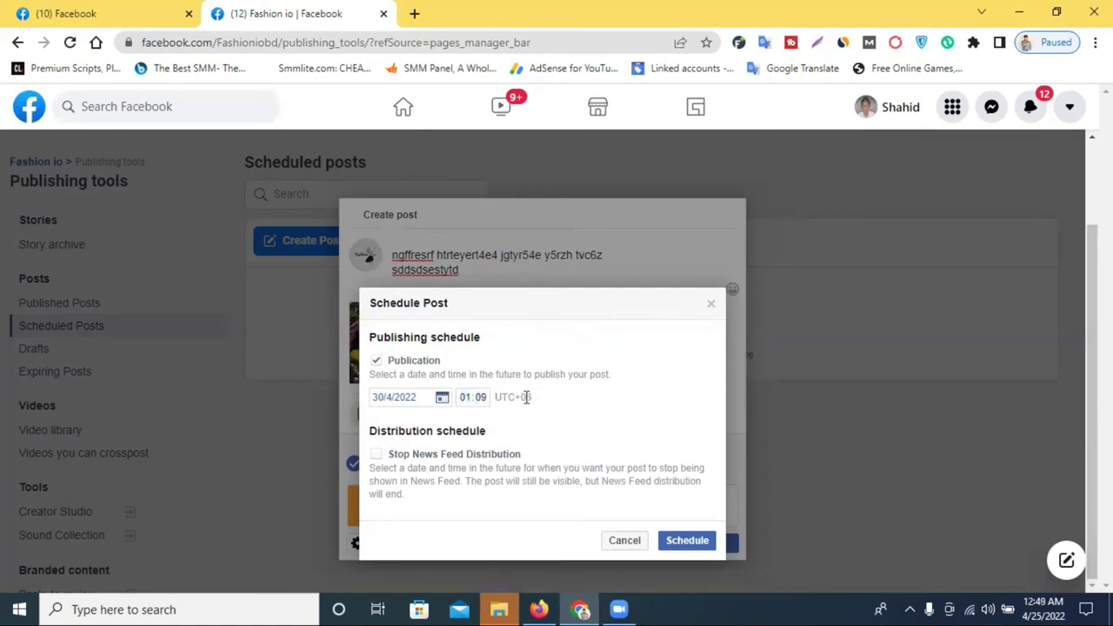
pyautogui.click(466, 400)
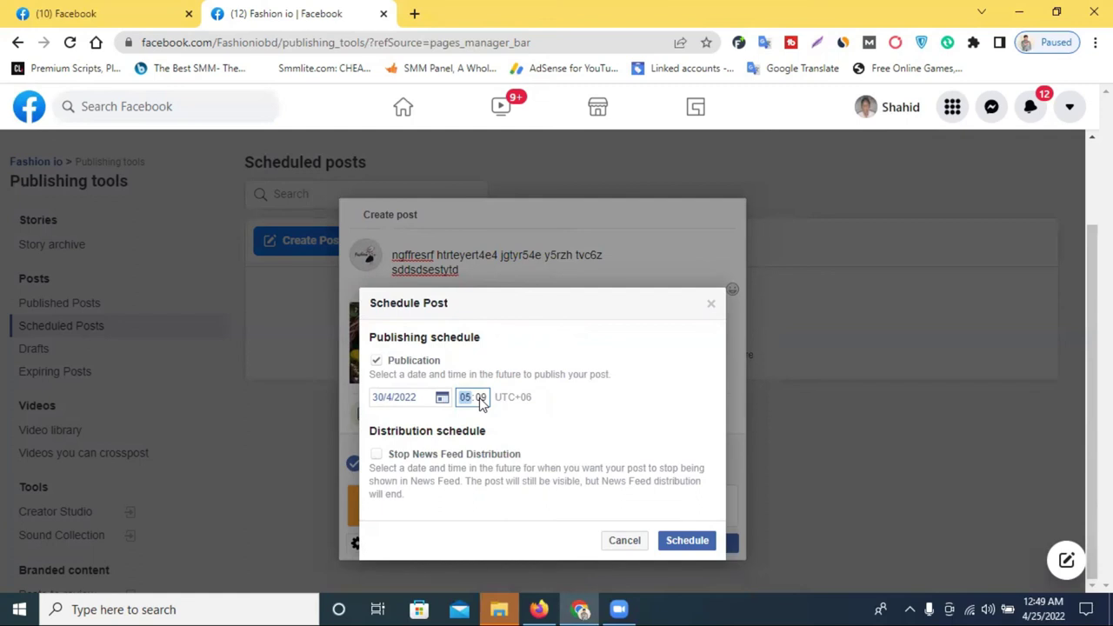
pyautogui.click(683, 540)
pyautogui.click(680, 543)
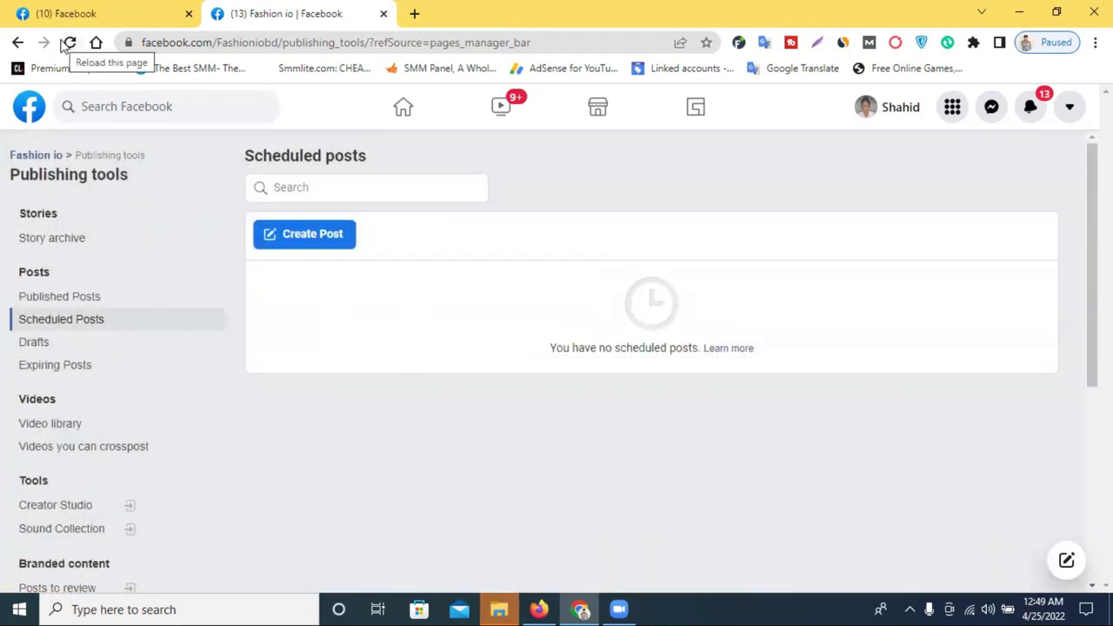
# Step: Check the page's published posts and return to the scheduled posts list to look for the new post
pyautogui.click(128, 296)
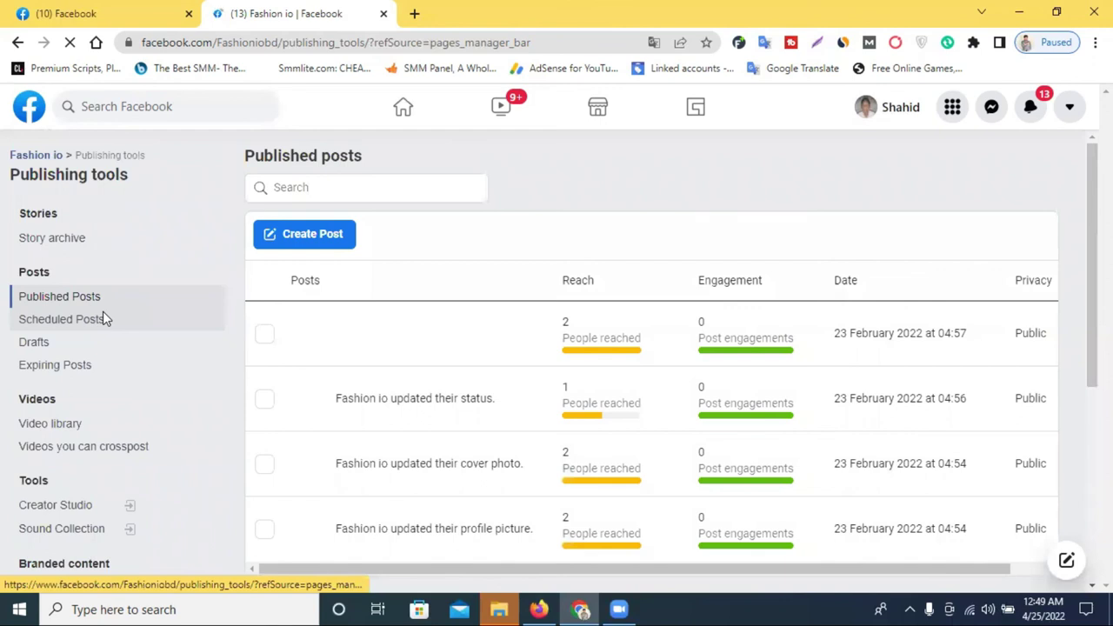
pyautogui.click(77, 321)
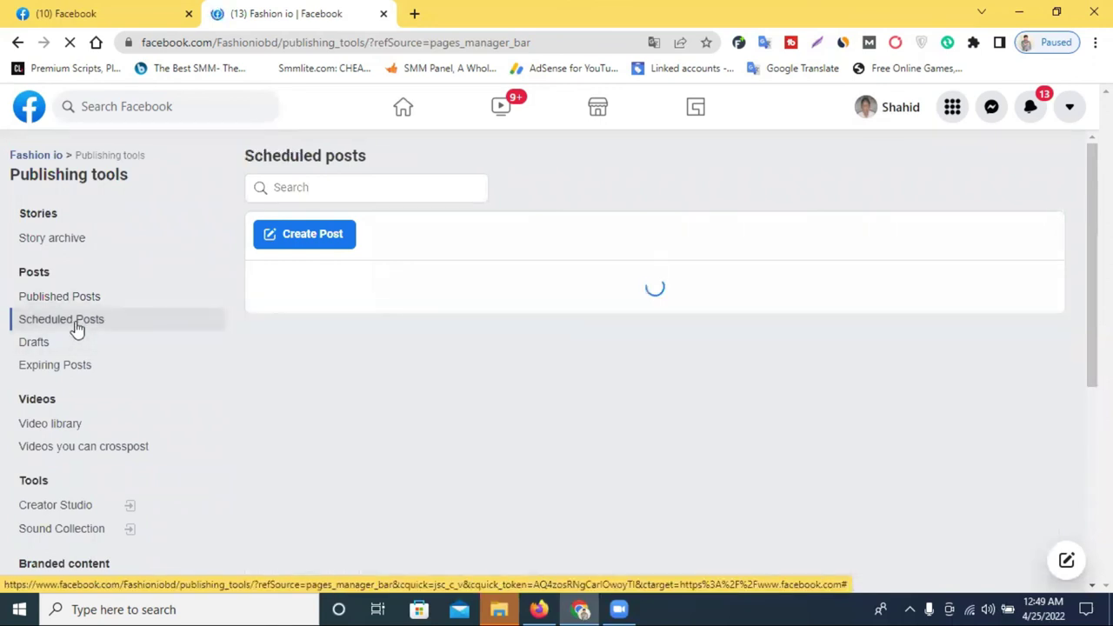